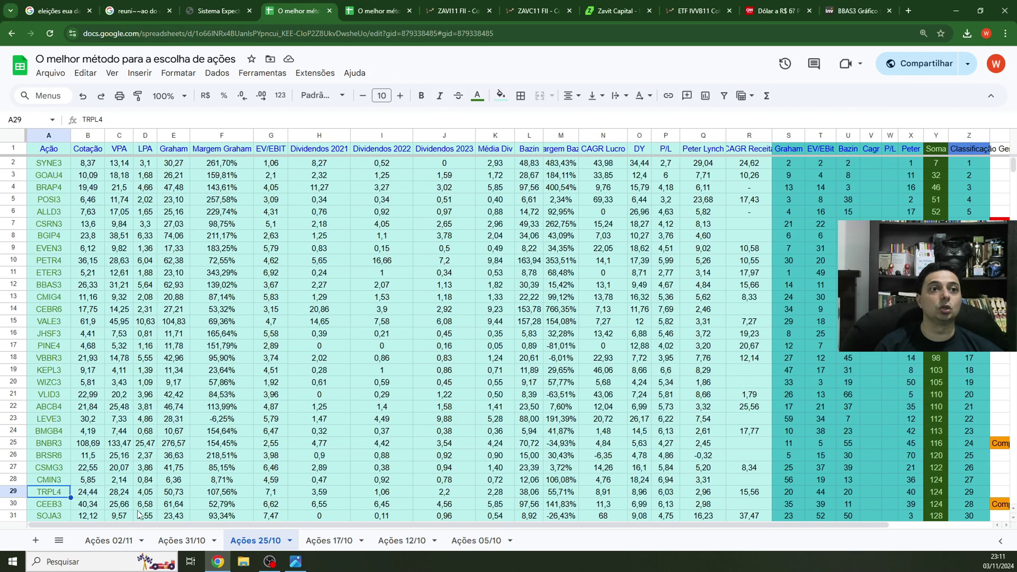
Show the Ações 02/11 sheet of the stock ranking and switch to the BBAS3 chart page.
left_click(122, 541)
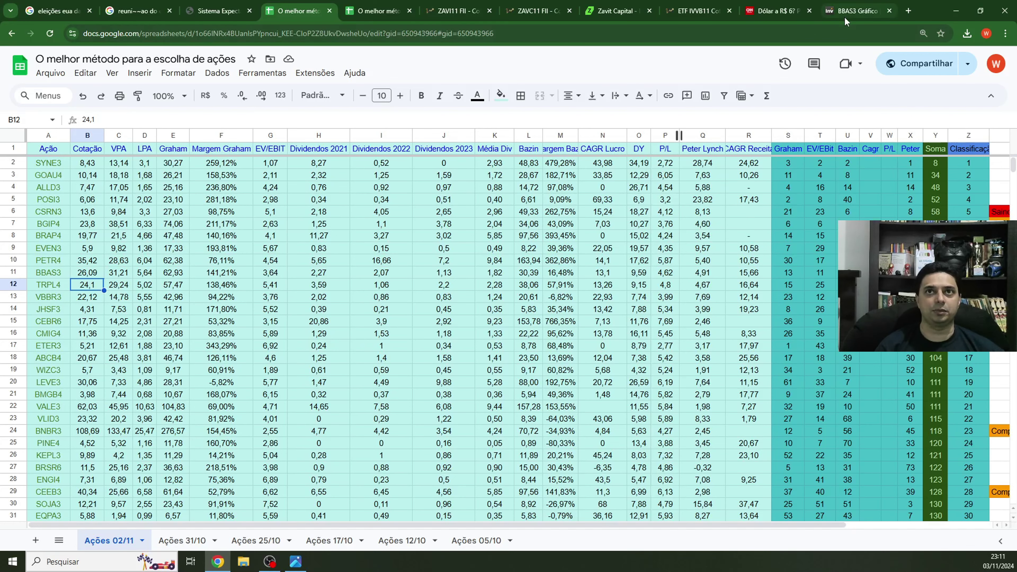
left_click(857, 11)
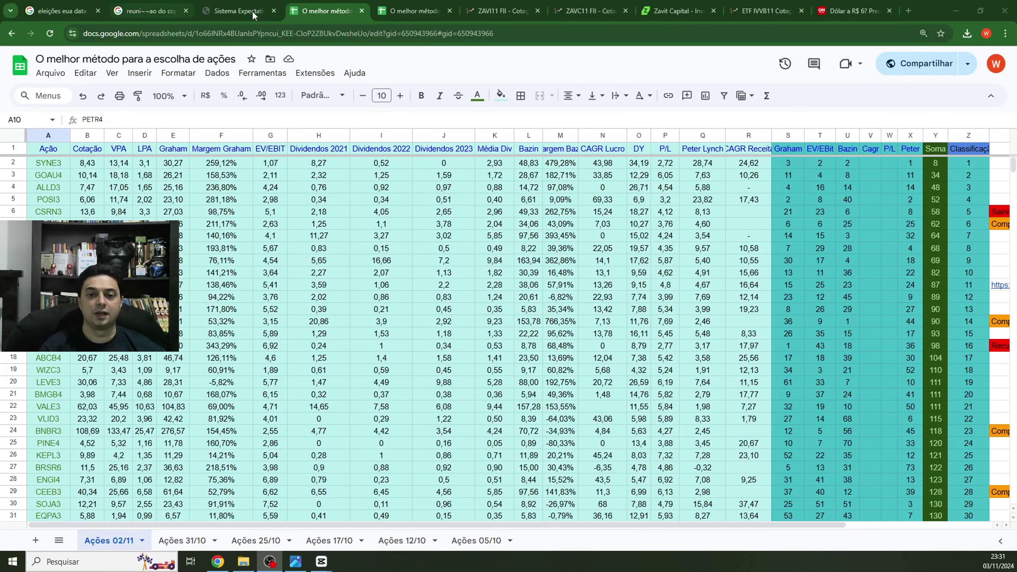
Search the web for "investing petr4" in a new browser tab and open the Investing.com quote page for PETR4.
left_click(909, 11)
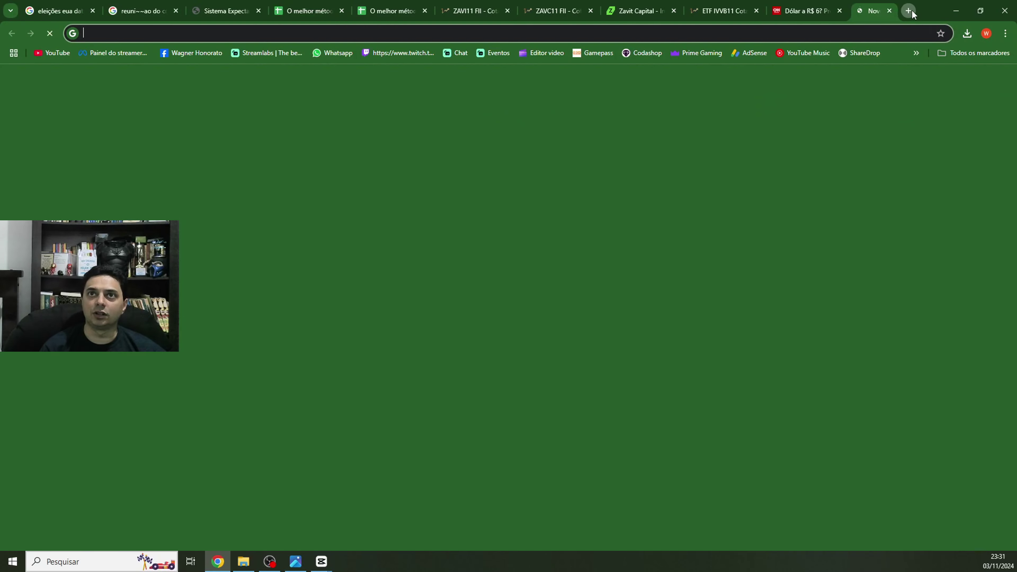
left_click(708, 35)
type("investing")
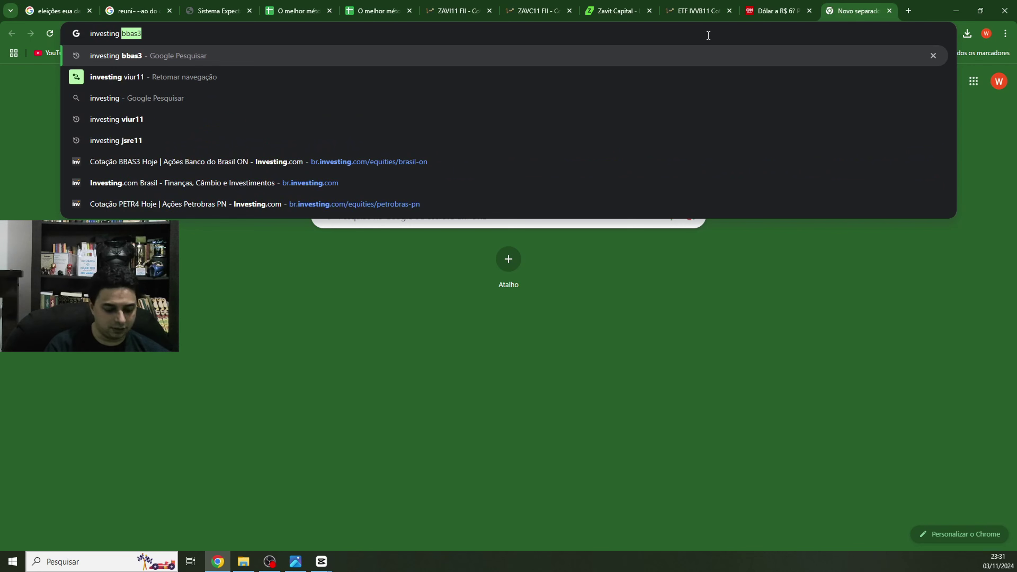
type(" petr4")
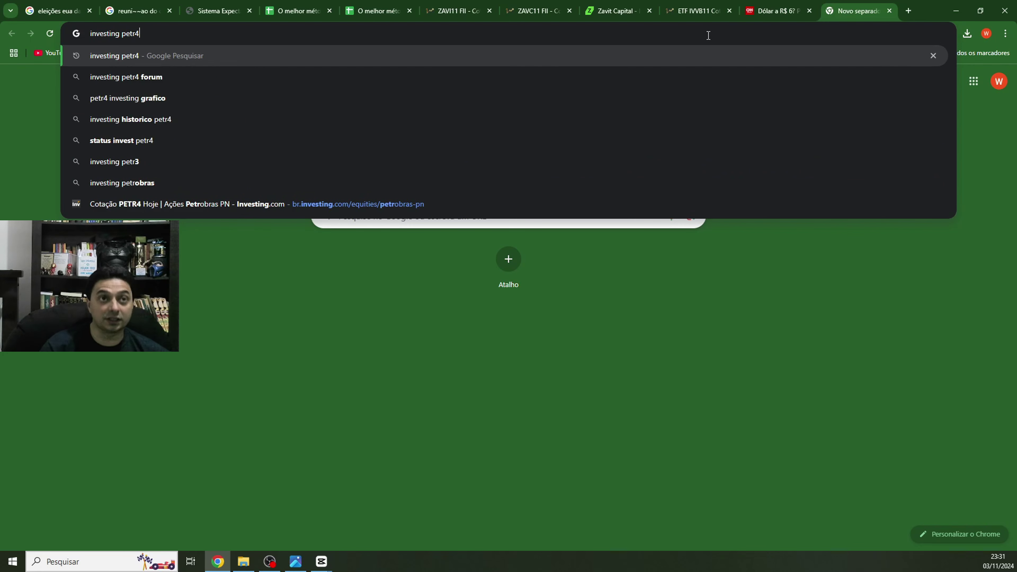
key("Return")
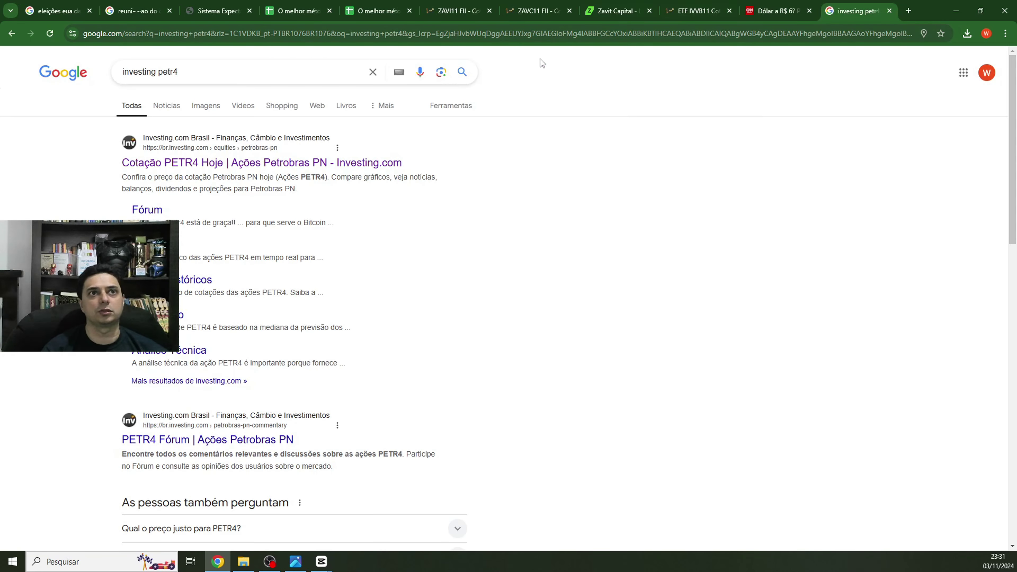
left_click(343, 162)
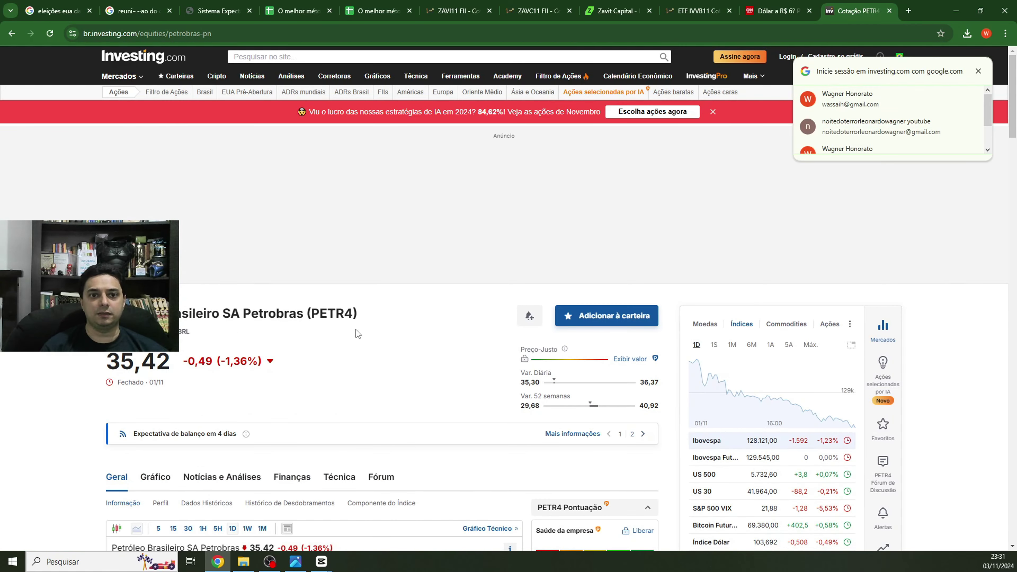
Open the technical chart for PETR4 and display its prices as candlesticks.
scroll(384, 372, "down", 4)
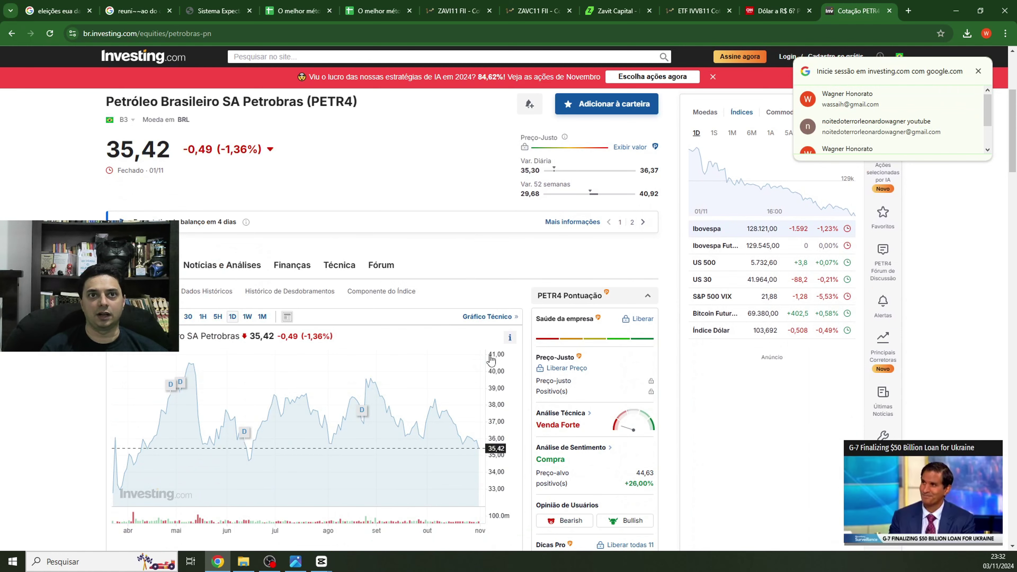
left_click(476, 321)
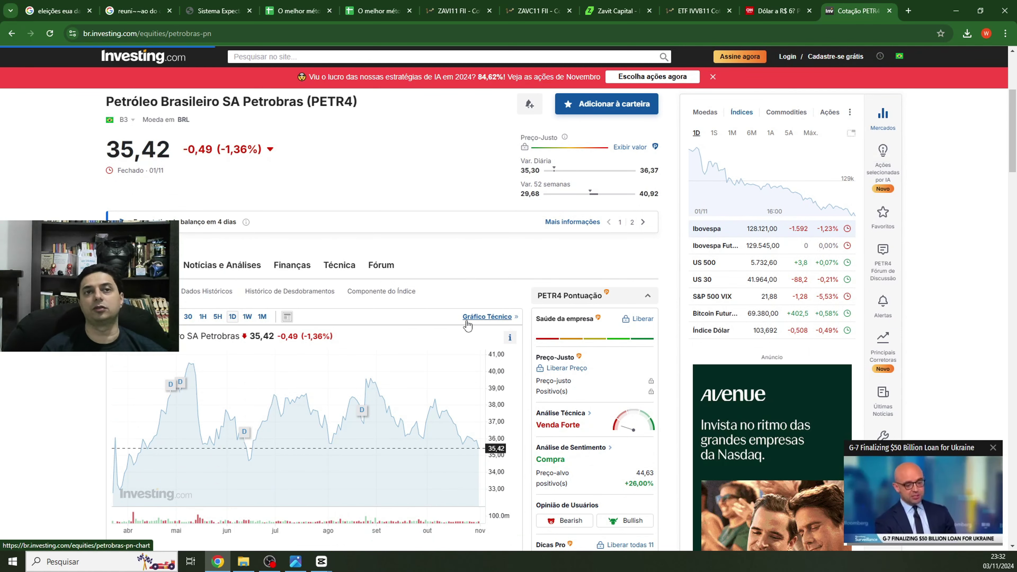
scroll(466, 320, "down", 5)
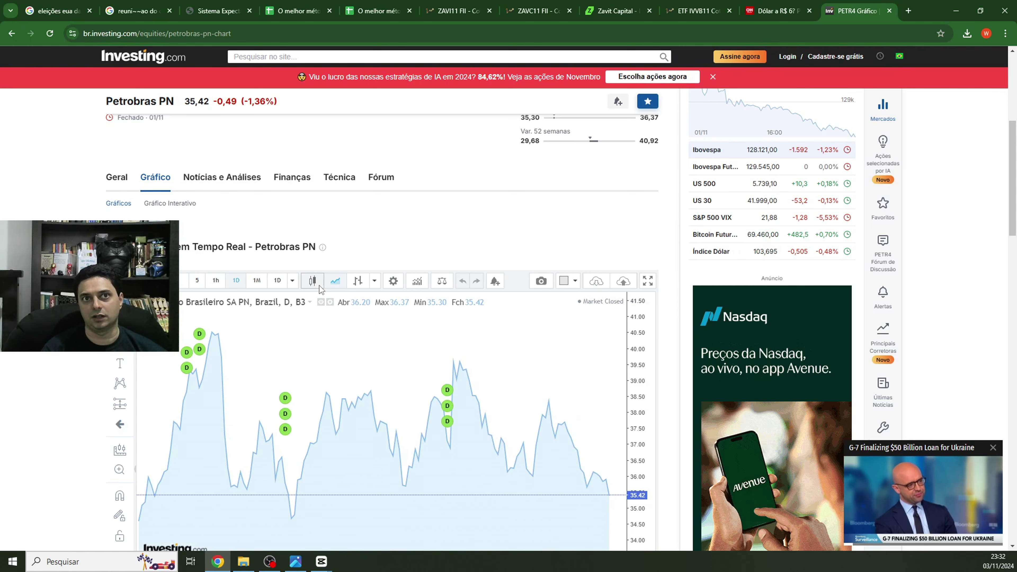
scroll(485, 382, "down", 2)
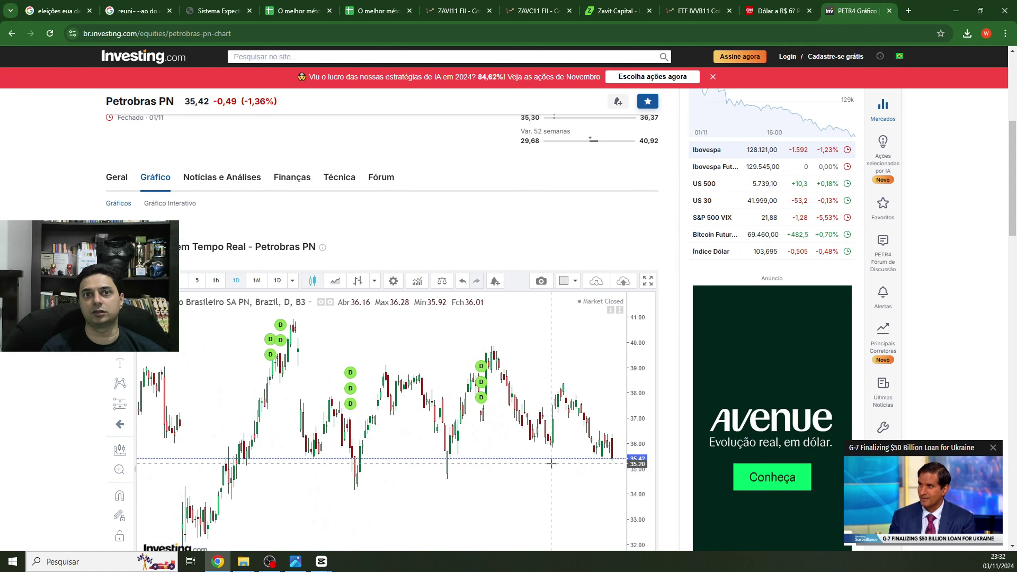
Enlarge the PETR4 chart and examine the recent daily candles up to November.
left_click(647, 285)
scroll(652, 284, "down", 3)
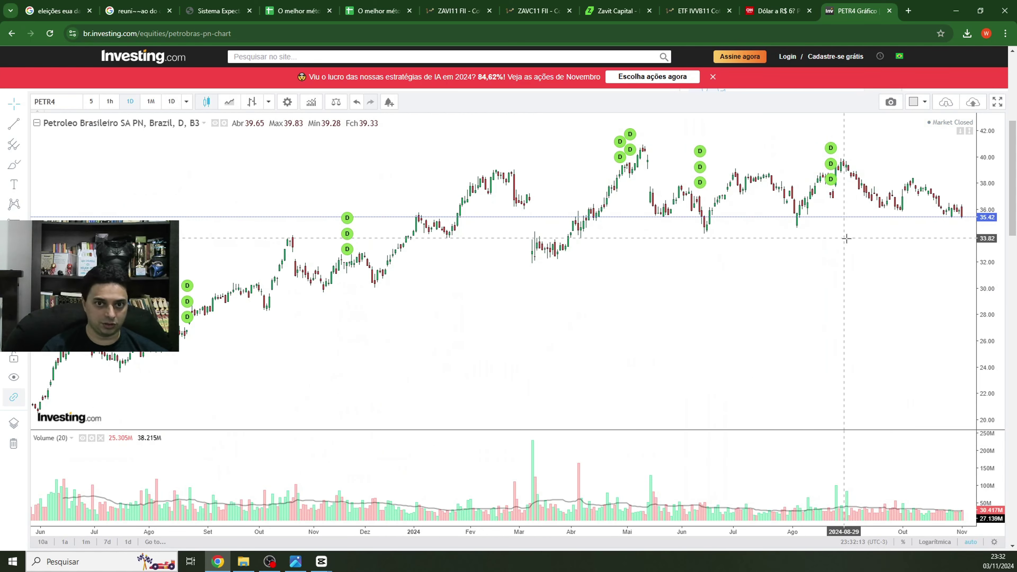
scroll(846, 239, "up", 4)
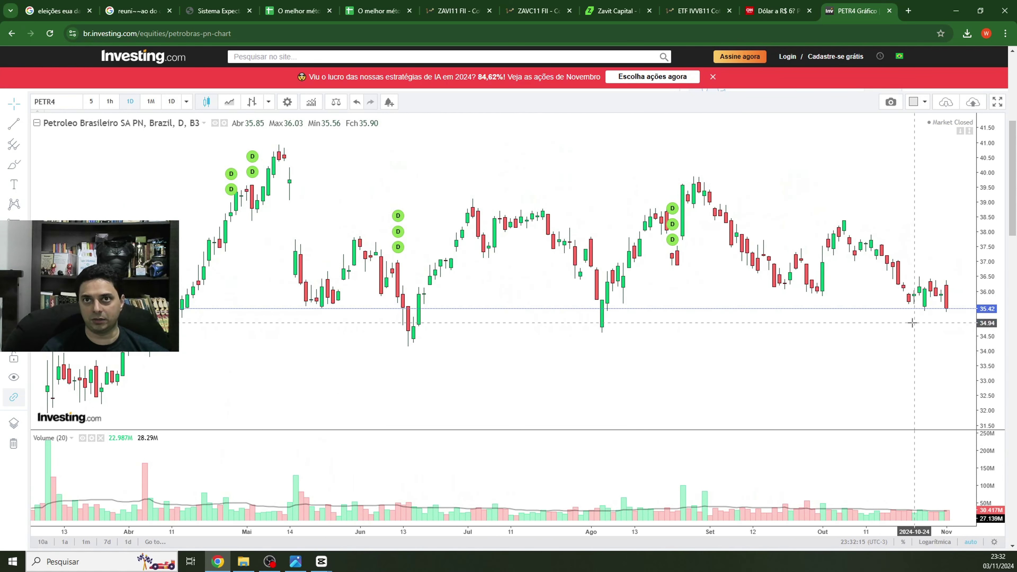
scroll(912, 322, "up", 2)
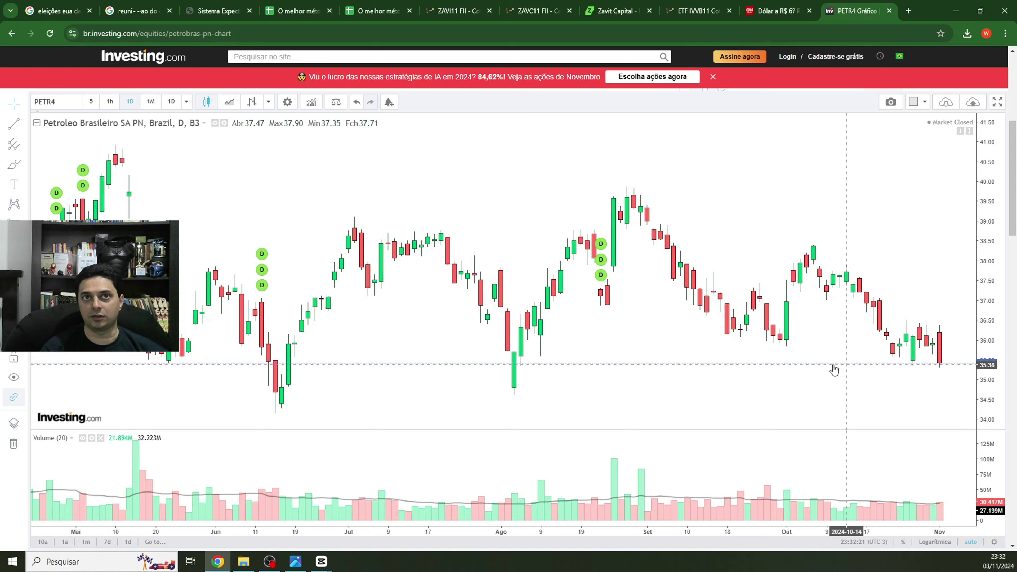
scroll(608, 341, "down", 3)
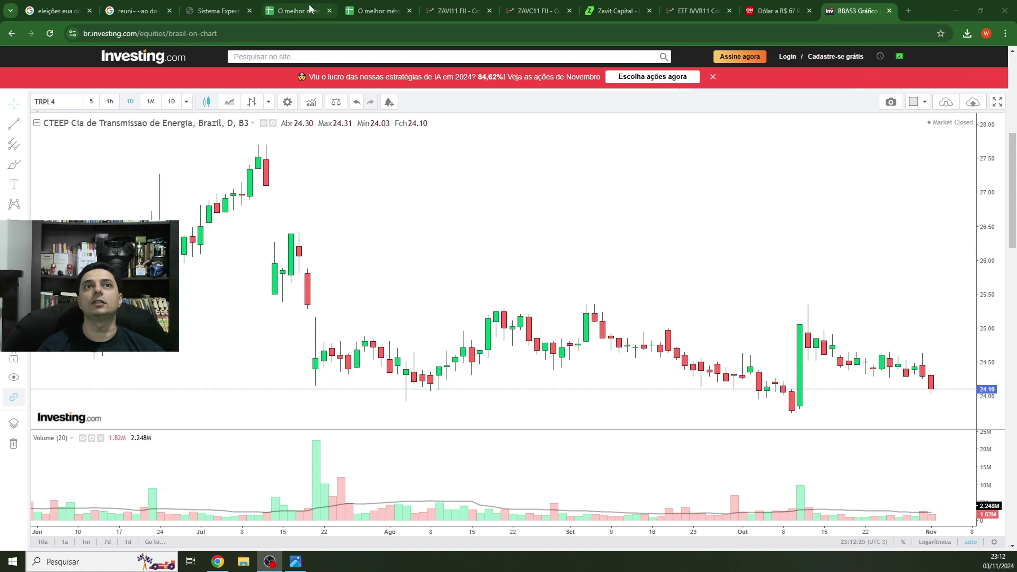
Return to the stock ranking spreadsheet and review the Ações 02/11 ranking, marking the SYNE3 and PETR4 entries.
left_click(300, 11)
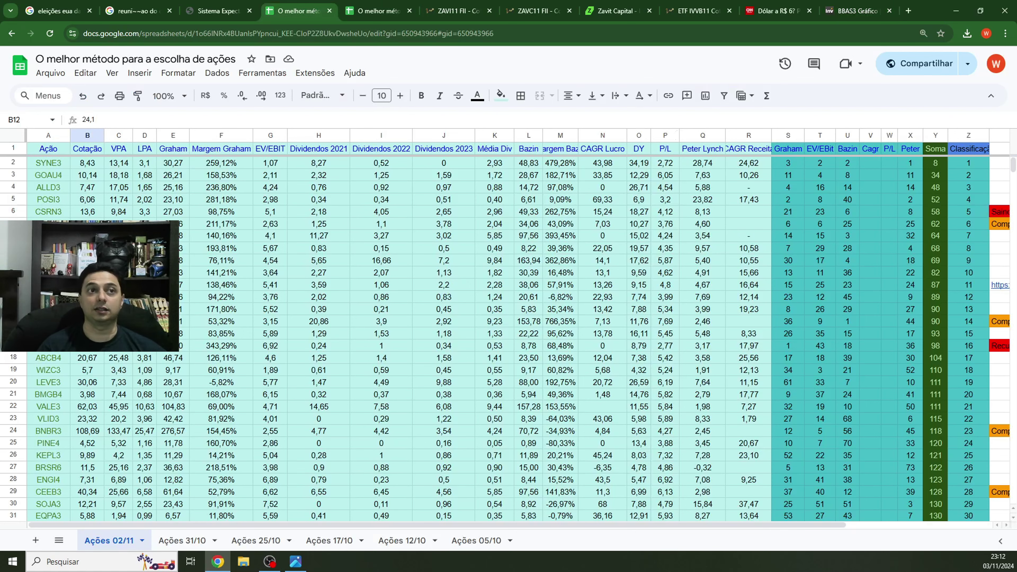
left_click(47, 173)
scroll(88, 289, "down", 2)
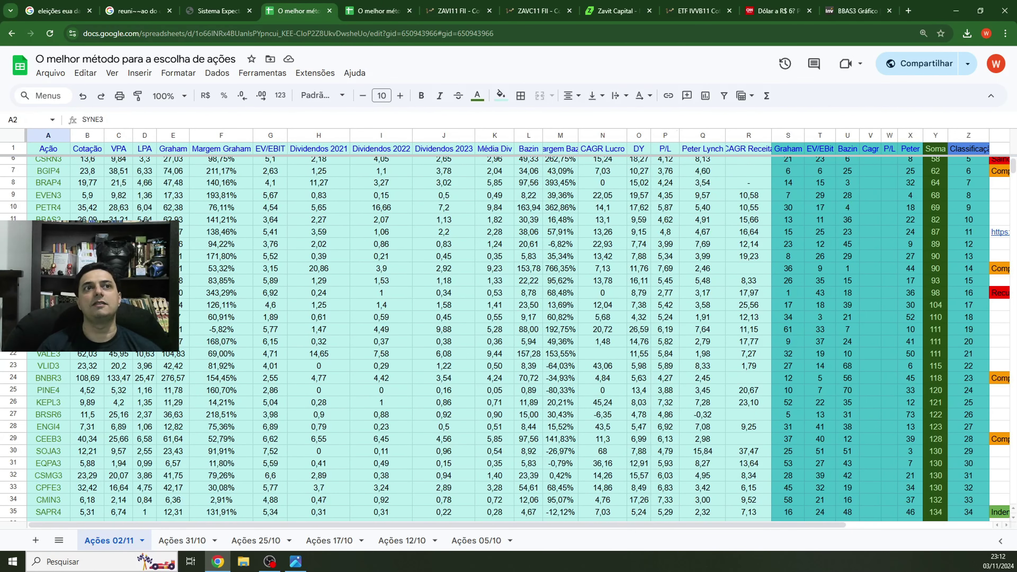
scroll(508, 336, "up", 2)
left_click(48, 260)
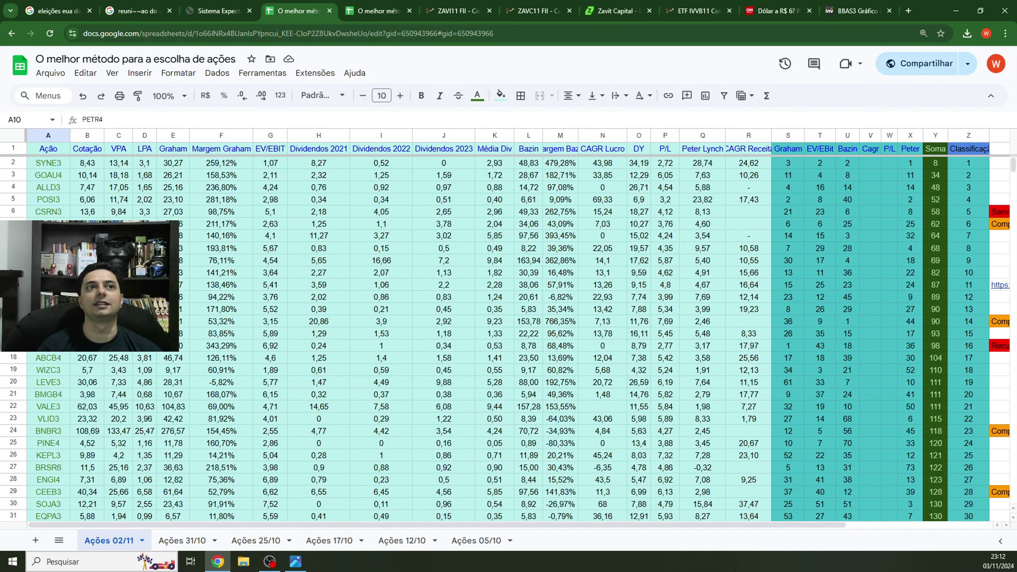
scroll(509, 337, "down", 2)
scroll(509, 336, "up", 2)
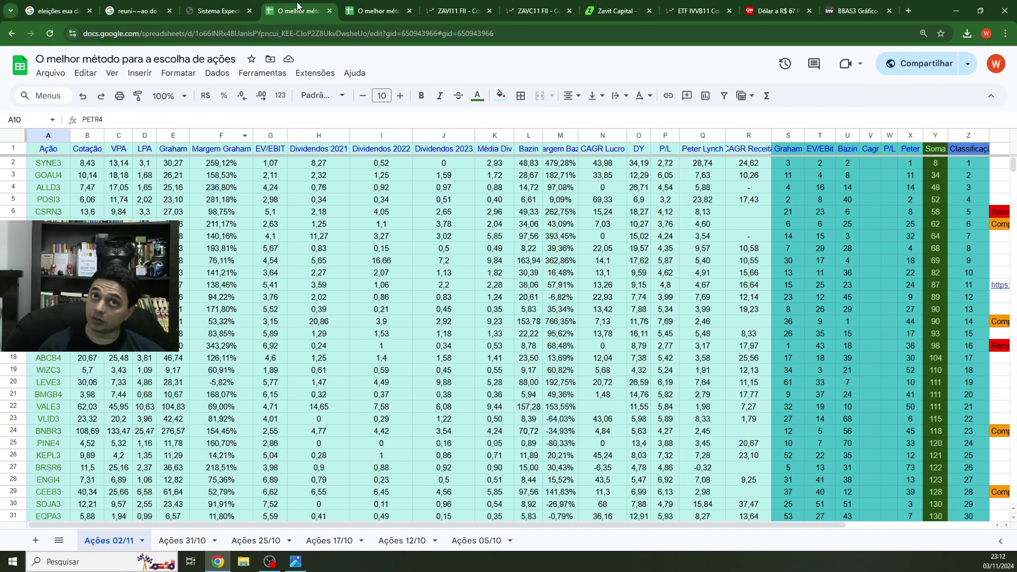
Open the Híbrido 02/11 sheet in the real estate funds spreadsheet and examine the TRXF11, KNRI11 and BTLG11 indicators.
left_click(377, 11)
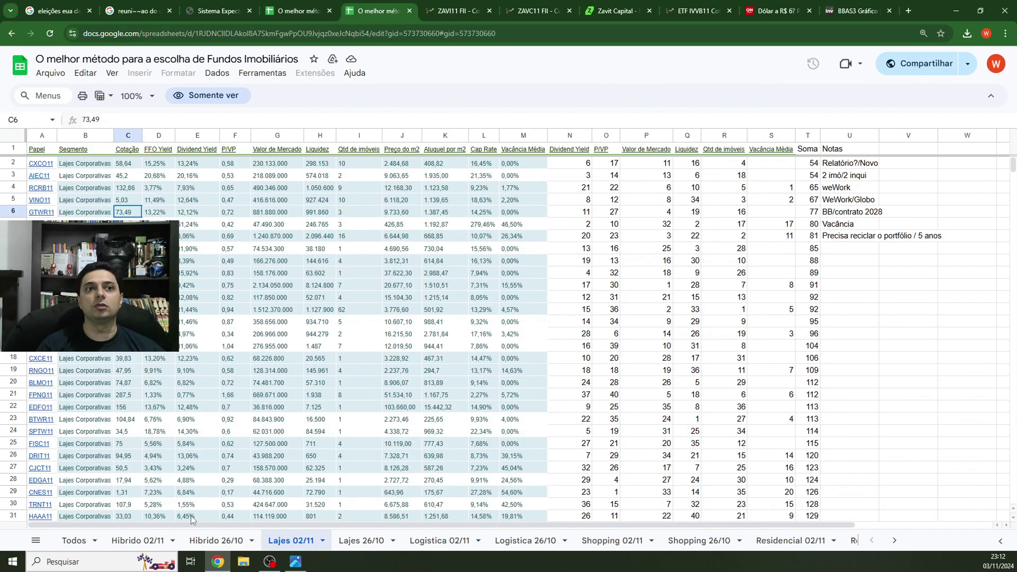
left_click(145, 541)
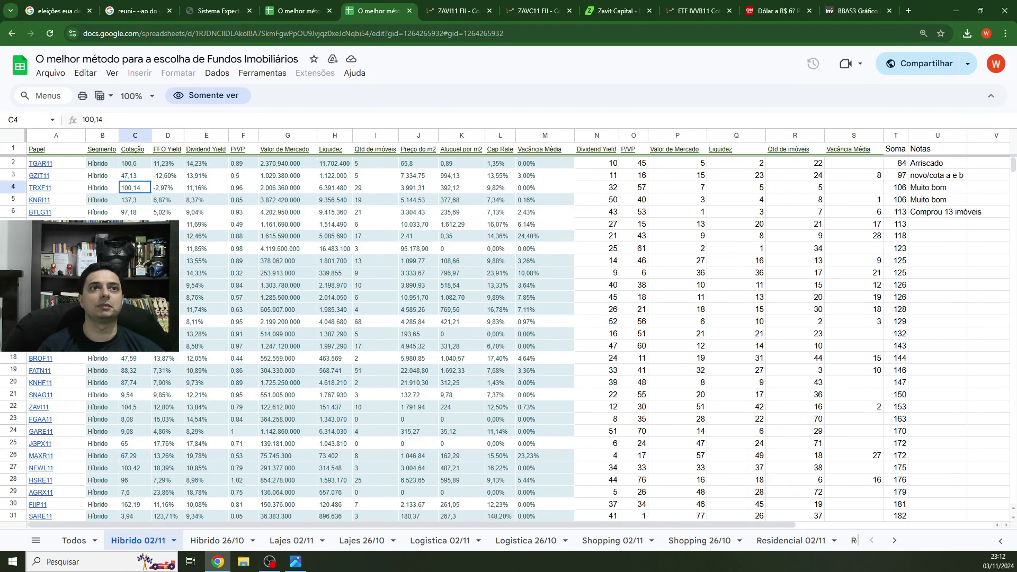
left_click(107, 188)
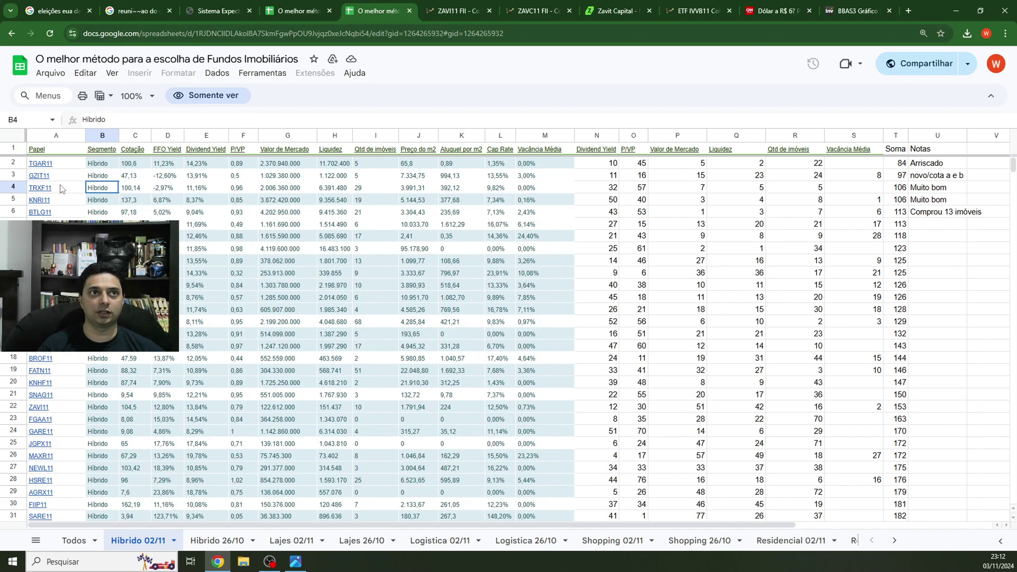
mouse_move(62, 189)
left_click(282, 212)
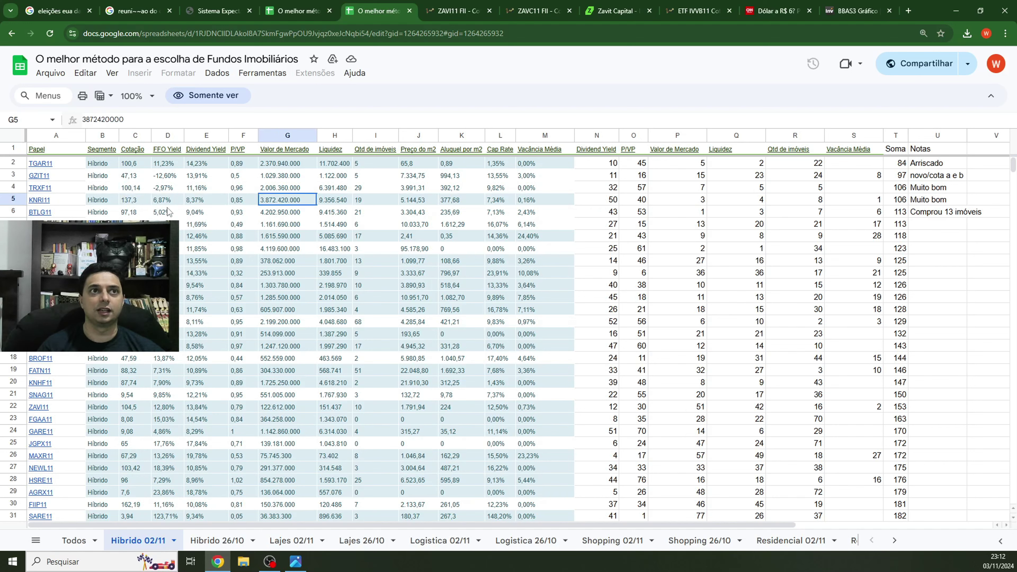
left_click(188, 216)
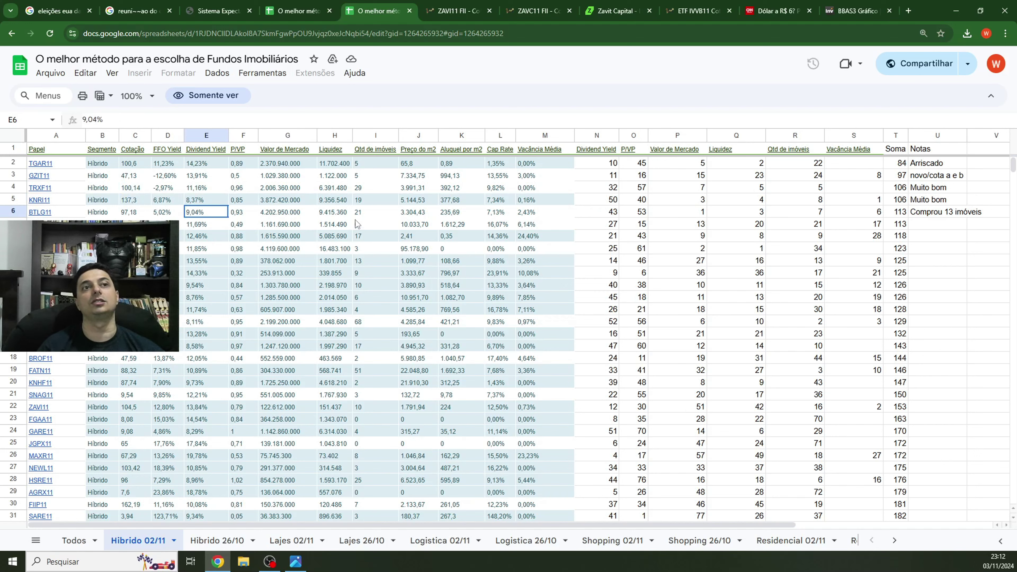
left_click(138, 190)
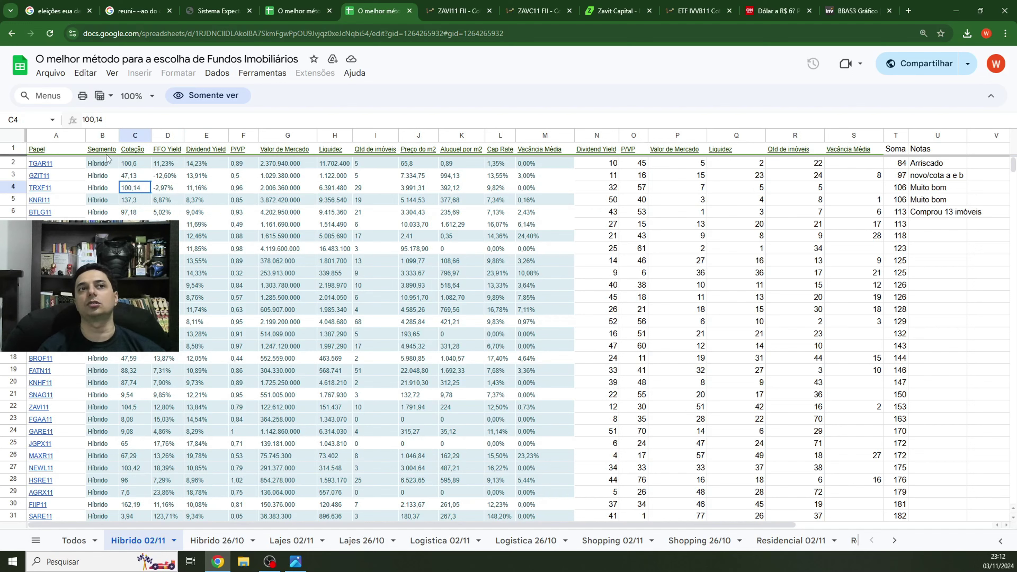
left_click(168, 211)
left_click(167, 188)
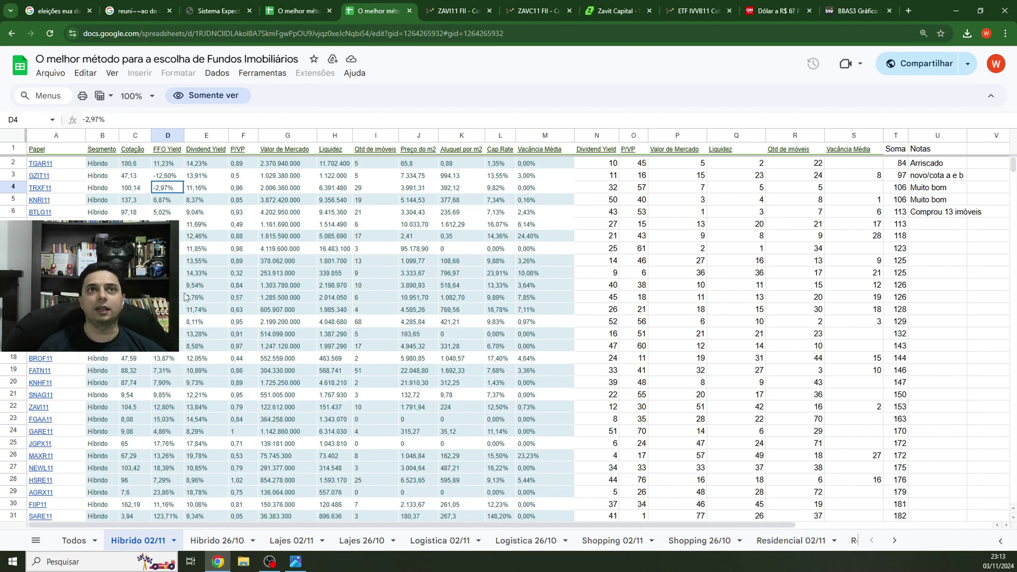
Switch to the image viewer to read the comment in aeromodelista.png and return to the real estate funds spreadsheet.
left_click(304, 564)
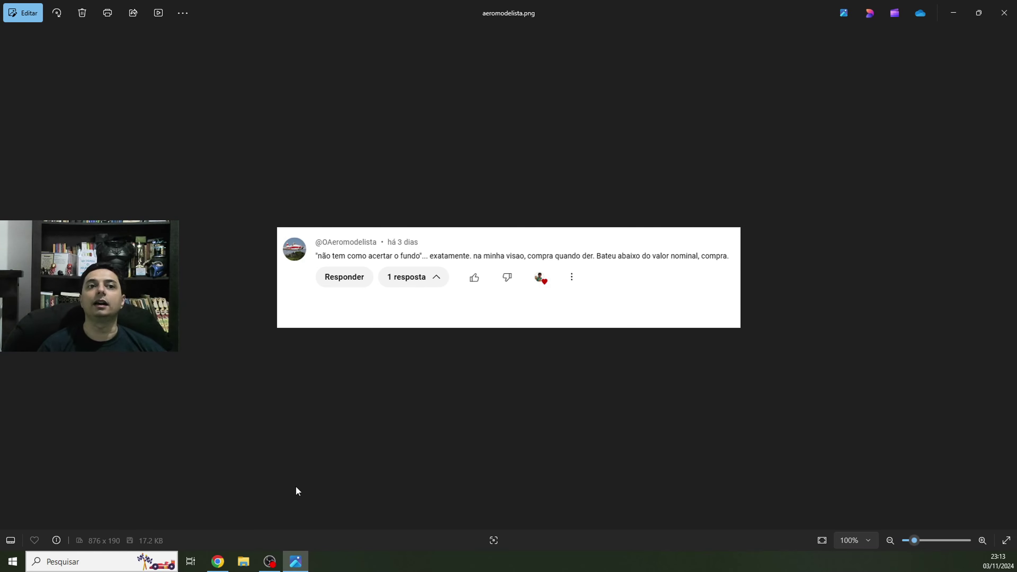
left_click(217, 561)
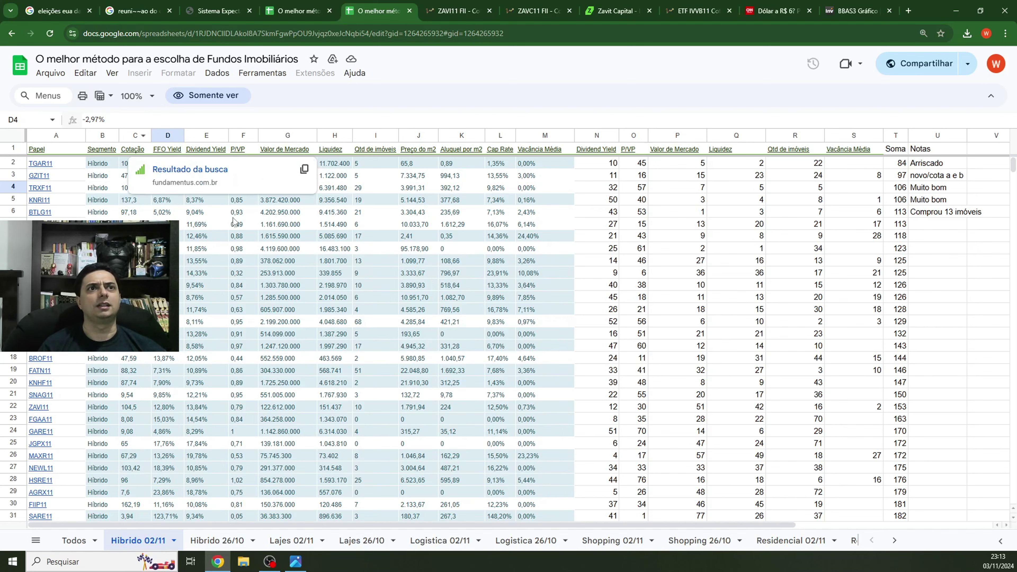
Review the Lajes 02/11 and Lajes 26/10 rankings and the LVBI11 row on the Logistica 02/11 sheet.
left_click(297, 548)
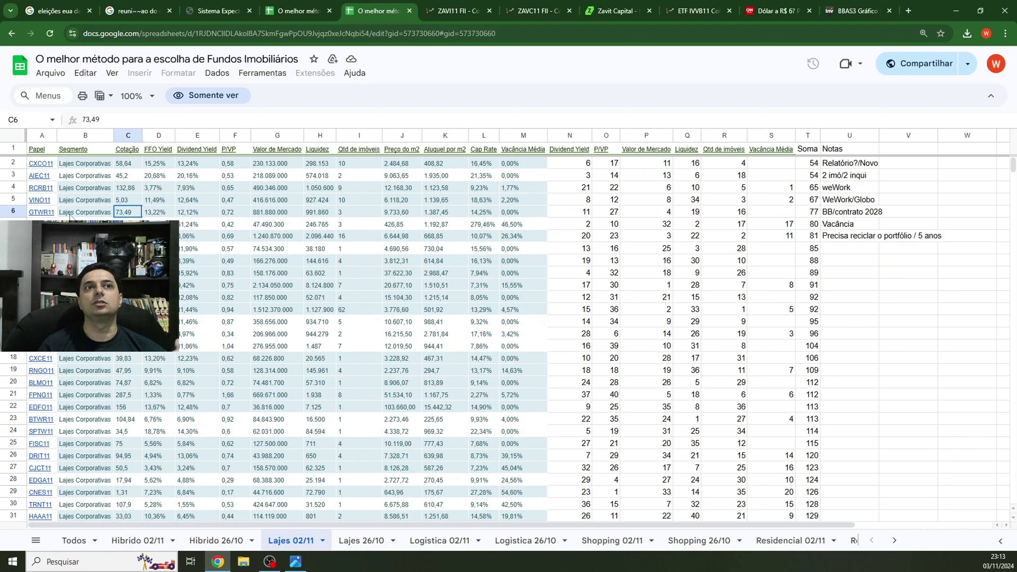
left_click(363, 546)
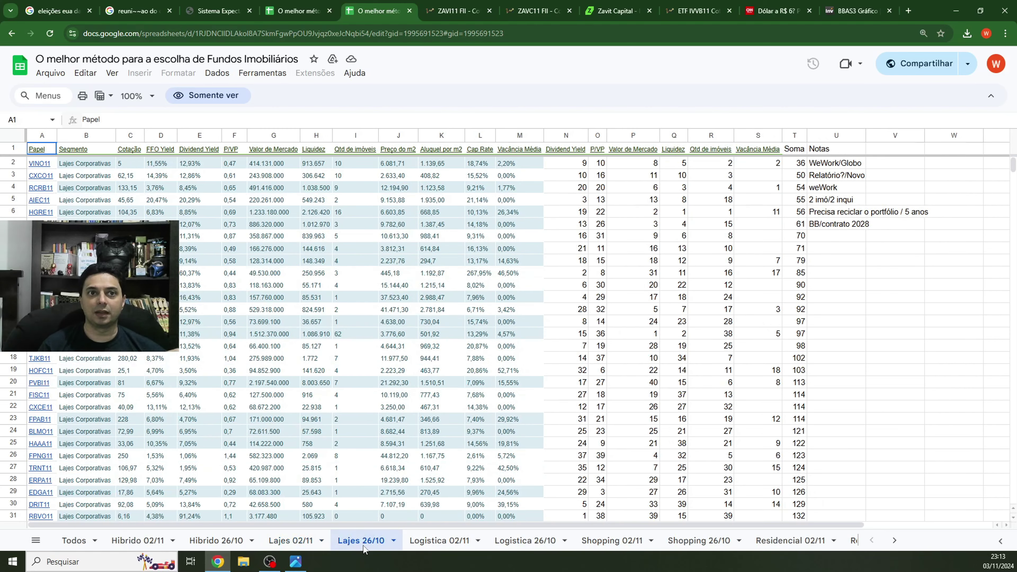
left_click(445, 545)
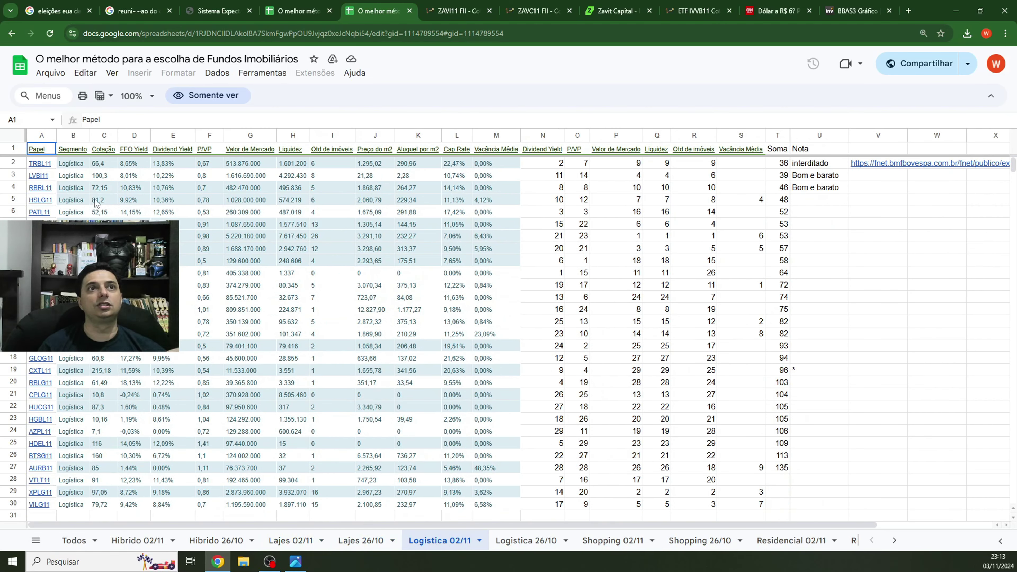
left_click(74, 179)
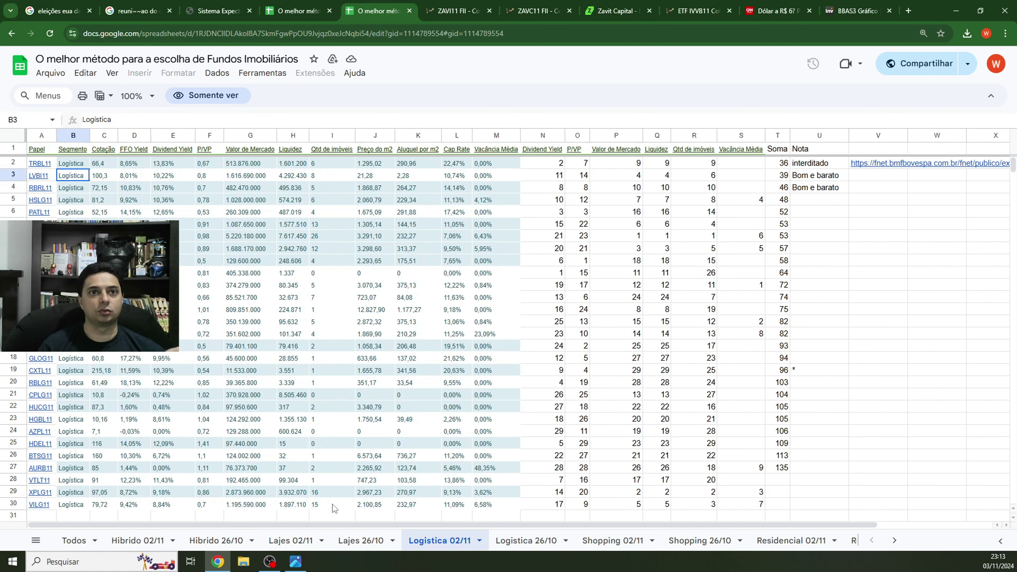
Look through the Logistica 26/10 and Shopping 02/11 rankings and check the TGAR11 row on the Residencial 02/11 sheet.
left_click(519, 546)
left_click(613, 546)
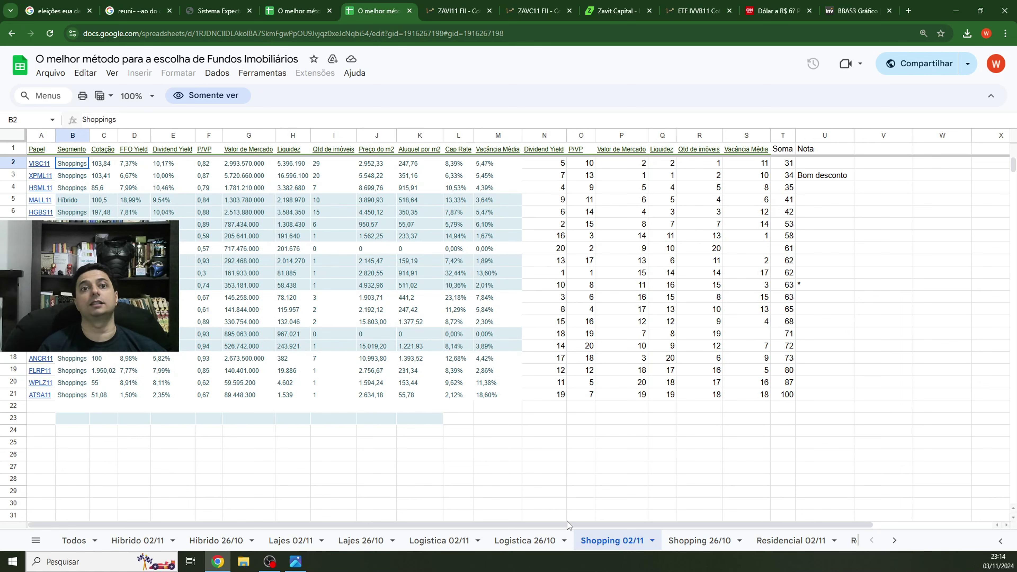
left_click(773, 539)
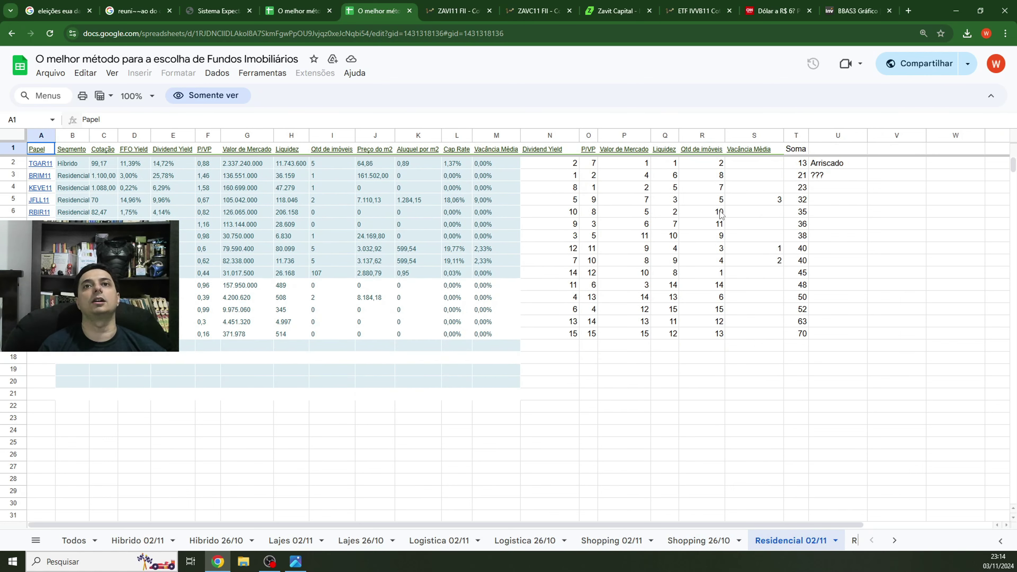
left_click(65, 164)
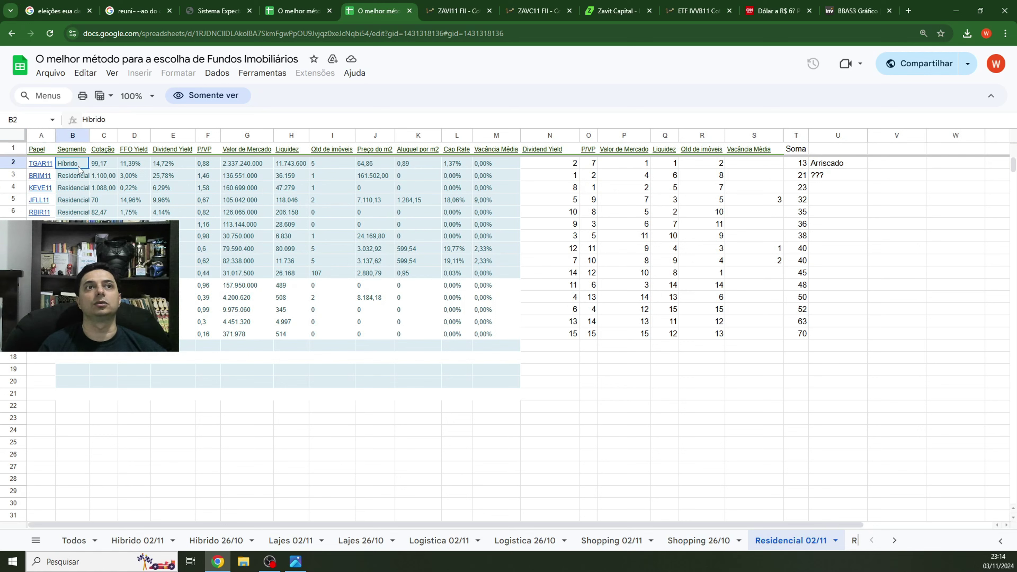
Check TGAR11's dividend yield and BRIM11's Cotação, Dividend Yield, P/VP and remark on the Residencial 02/11 sheet.
left_click(191, 168)
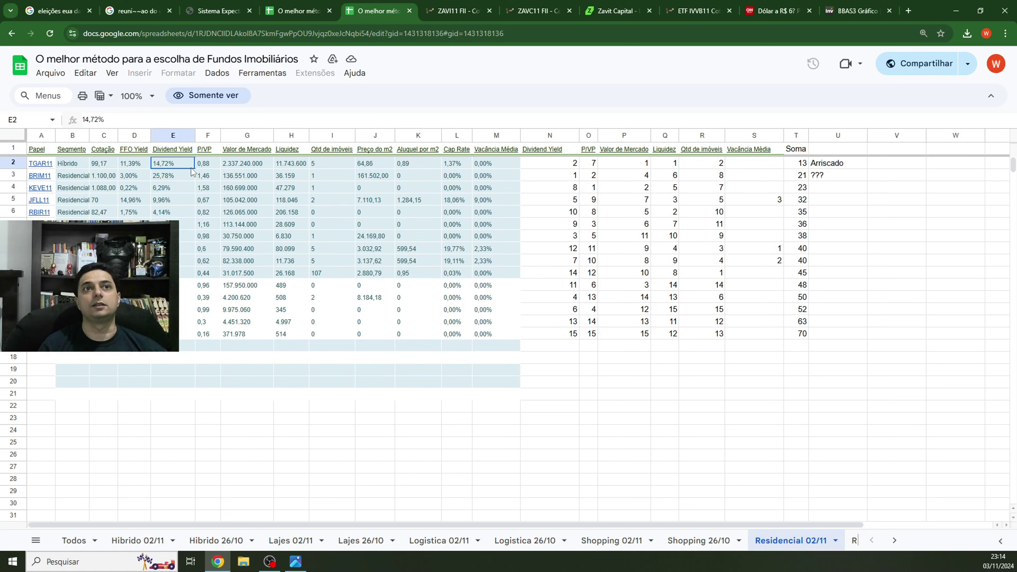
left_click(432, 172)
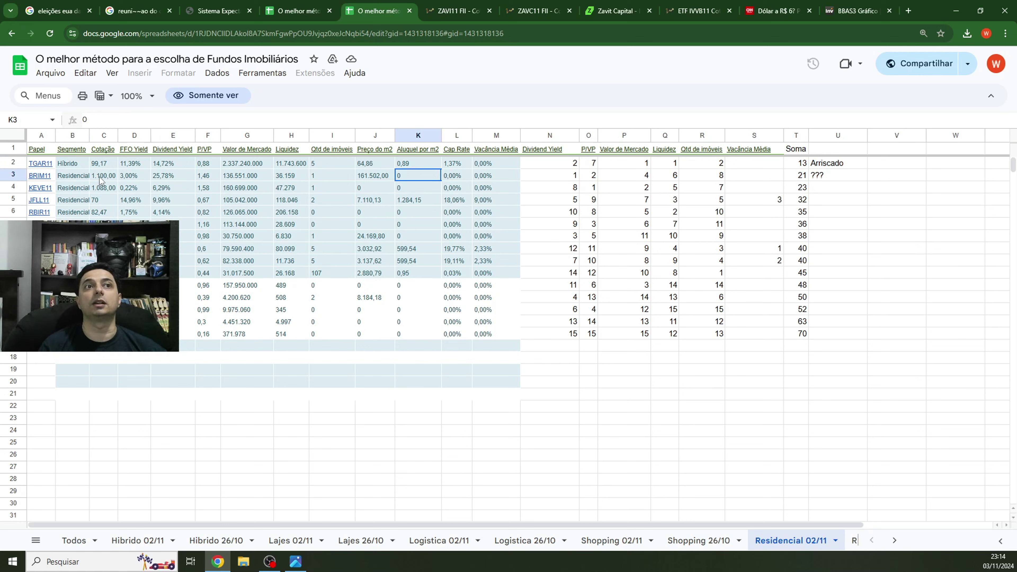
left_click(175, 179)
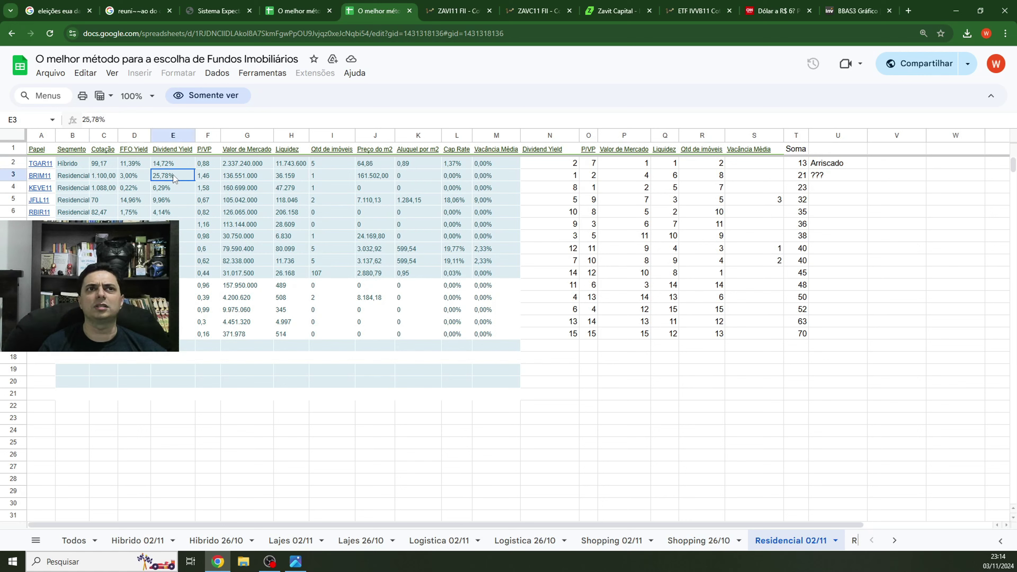
left_click(101, 180)
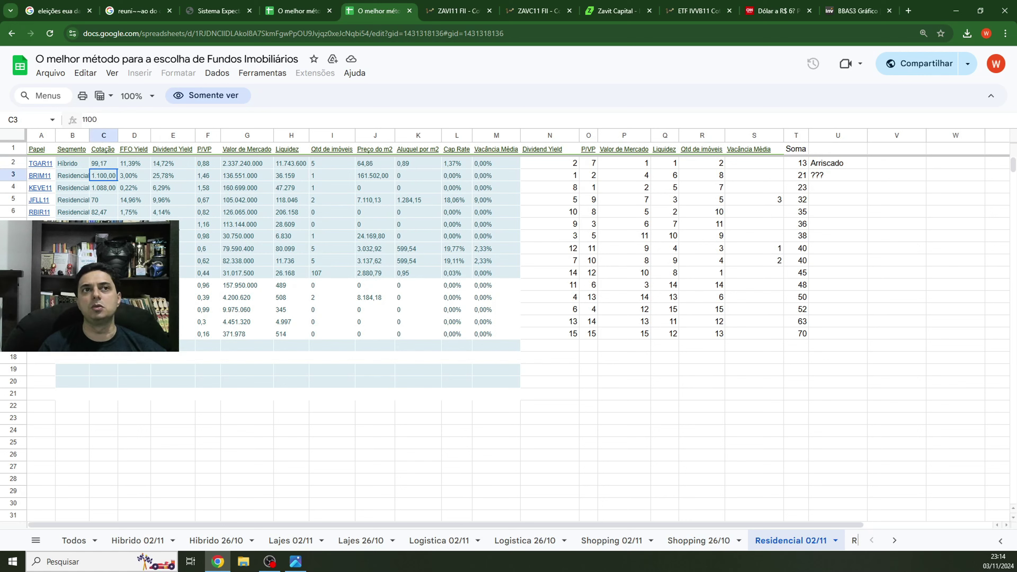
left_click(177, 177)
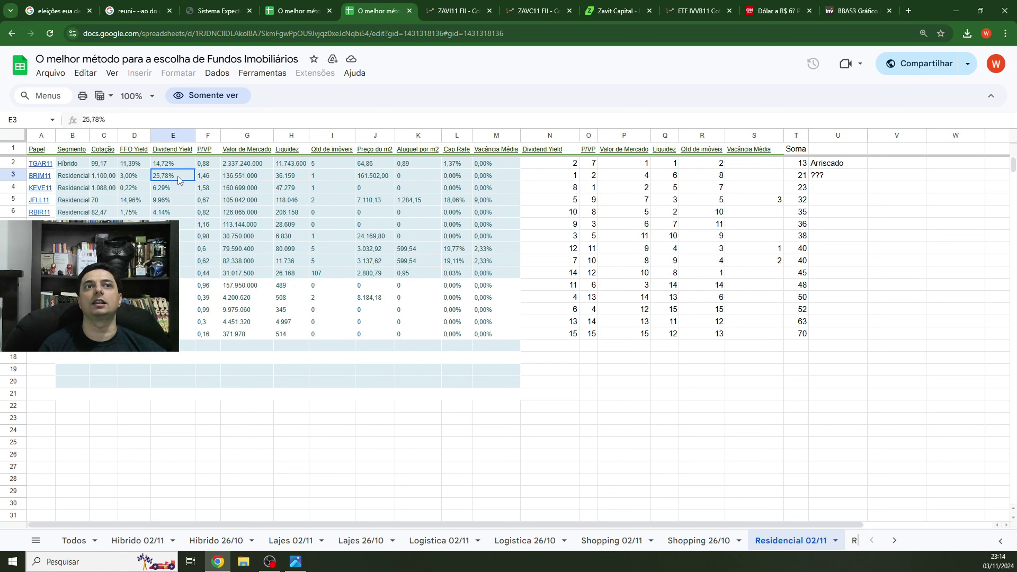
left_click(208, 177)
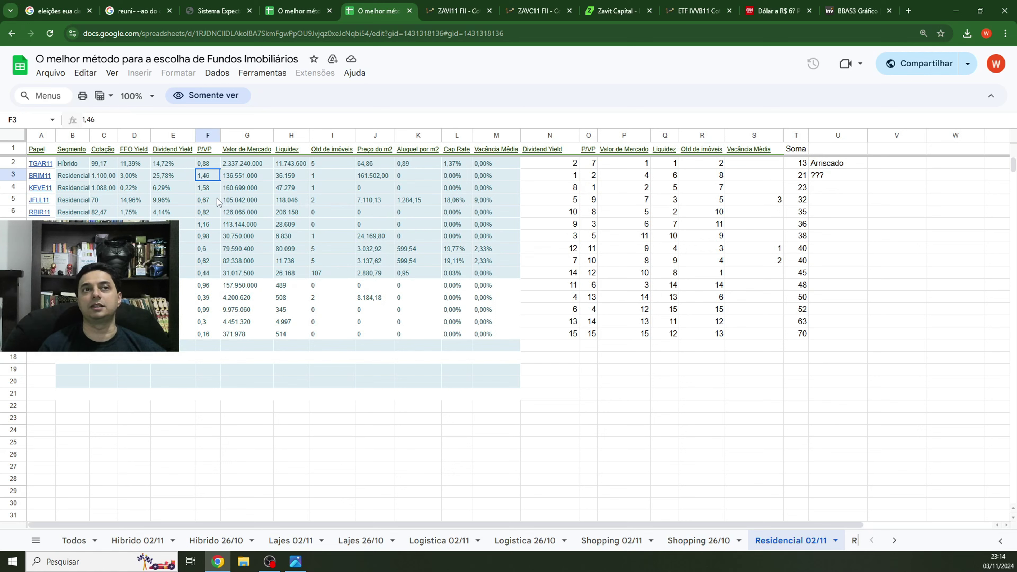
left_click(842, 175)
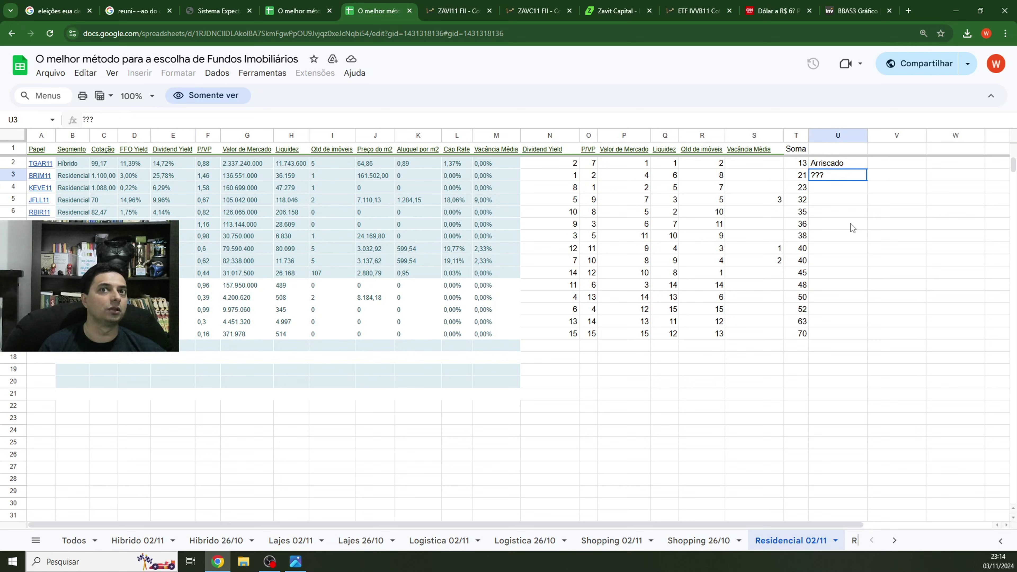
Examine BRIM11's share price, segment, dividend yield and market value, and compare it with KEVE11's FFO yield.
left_click(102, 179)
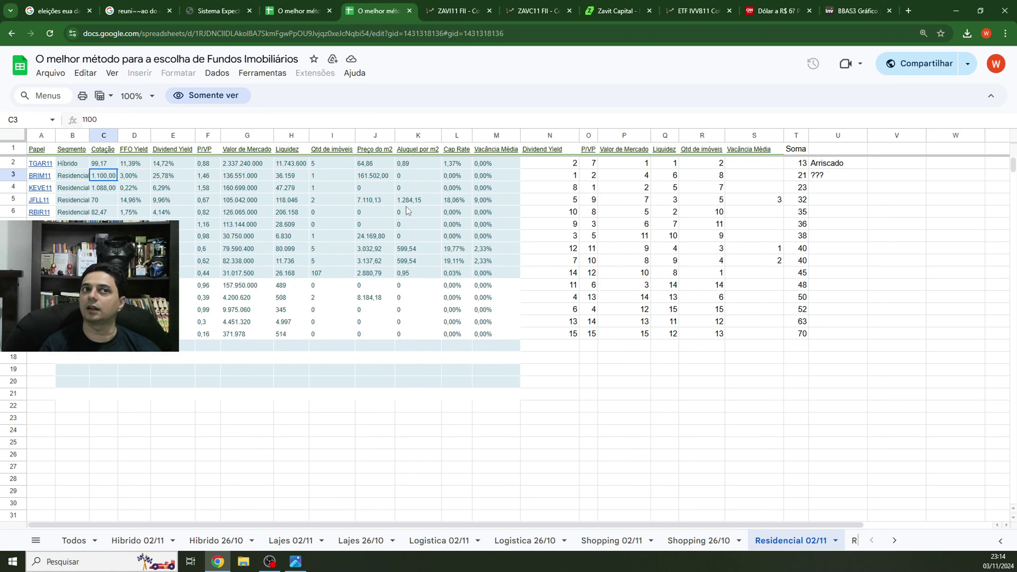
mouse_move(51, 180)
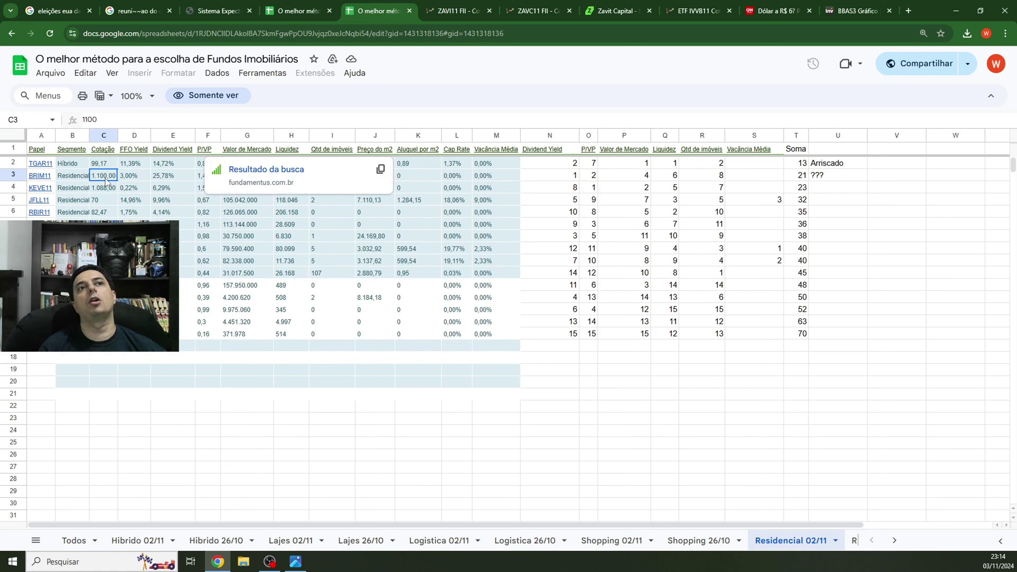
left_click(130, 188)
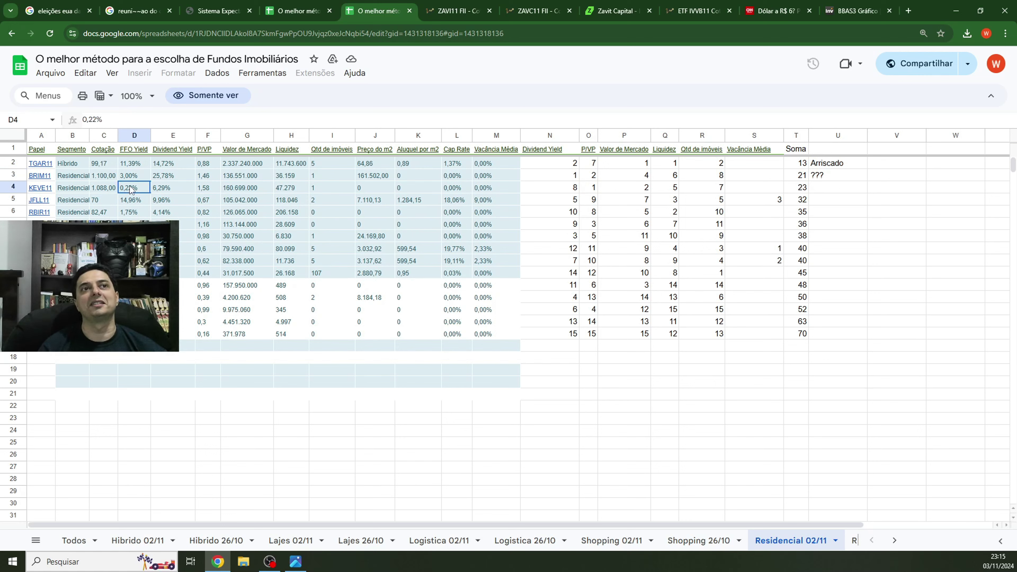
left_click(109, 177)
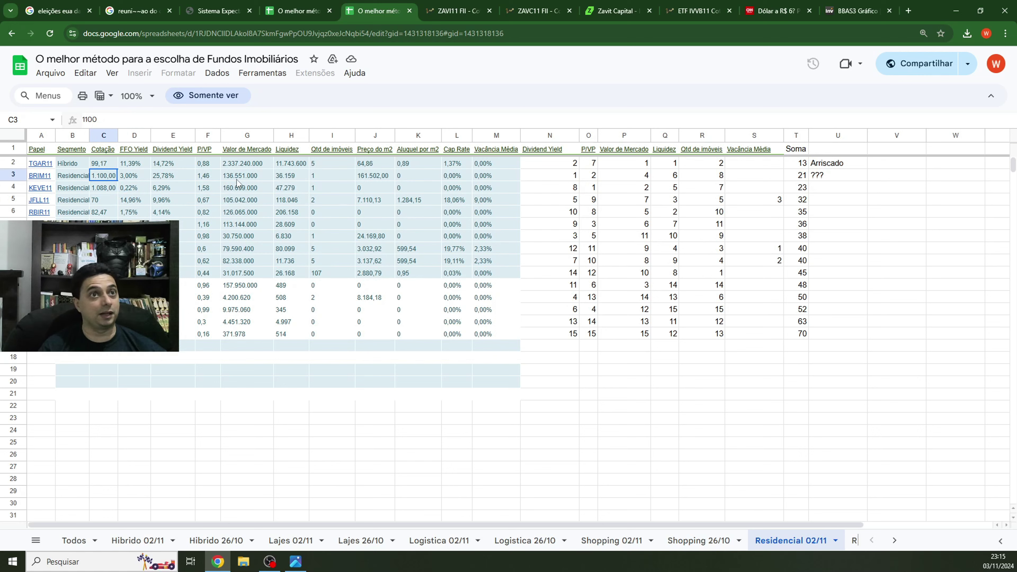
left_click(205, 178)
left_click(106, 177)
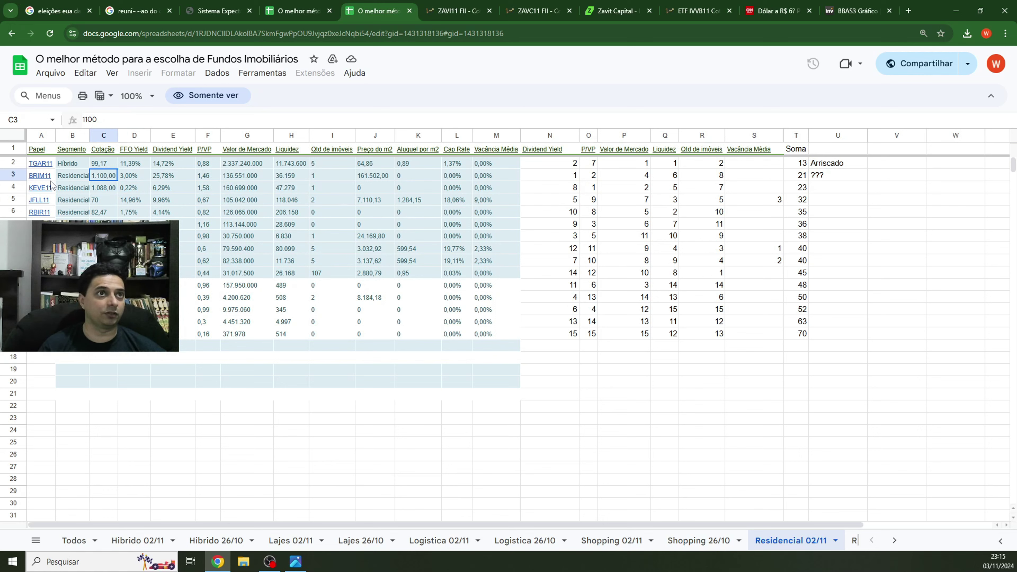
left_click(82, 179)
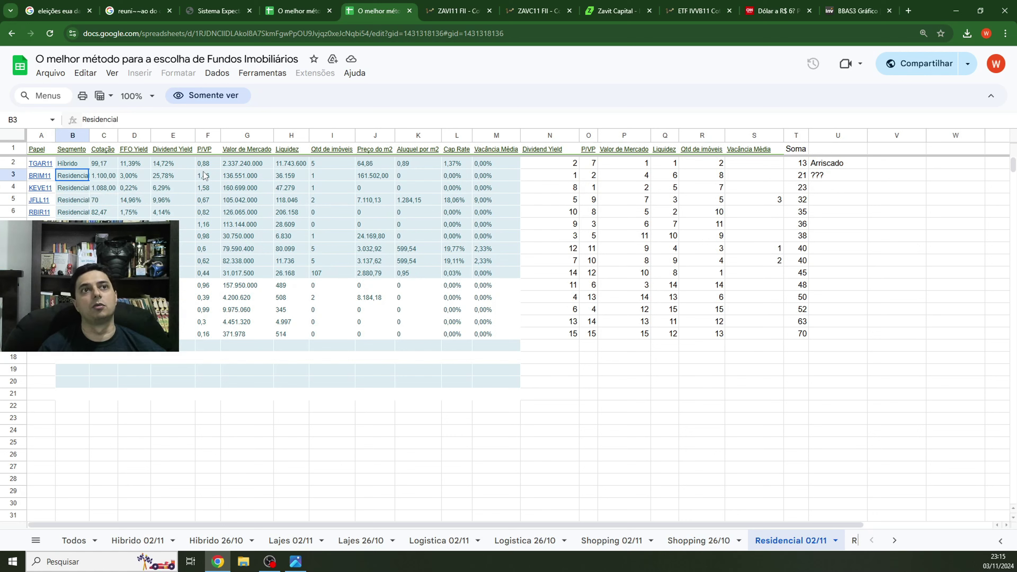
left_click(174, 176)
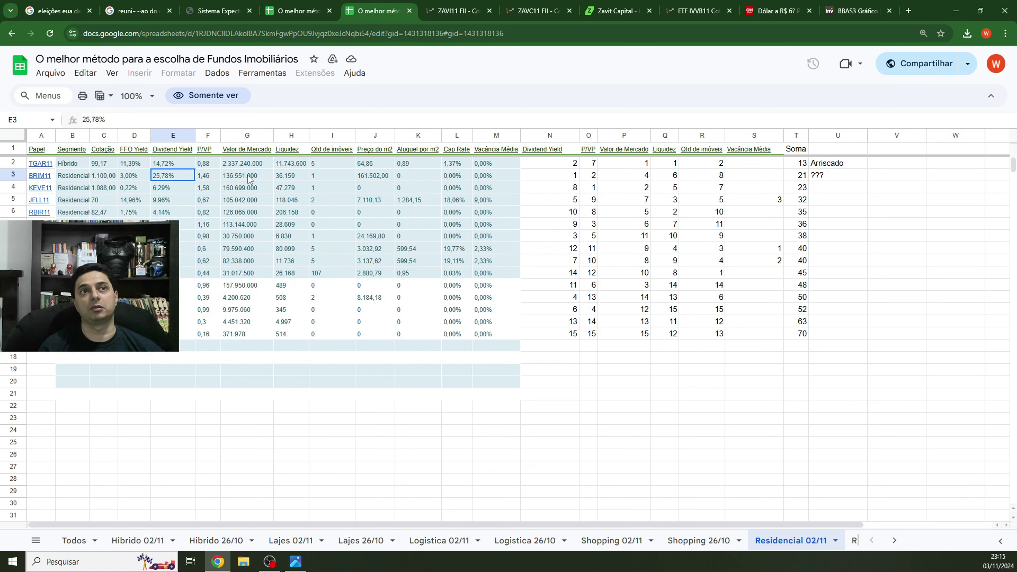
mouse_move(43, 181)
left_click(234, 177)
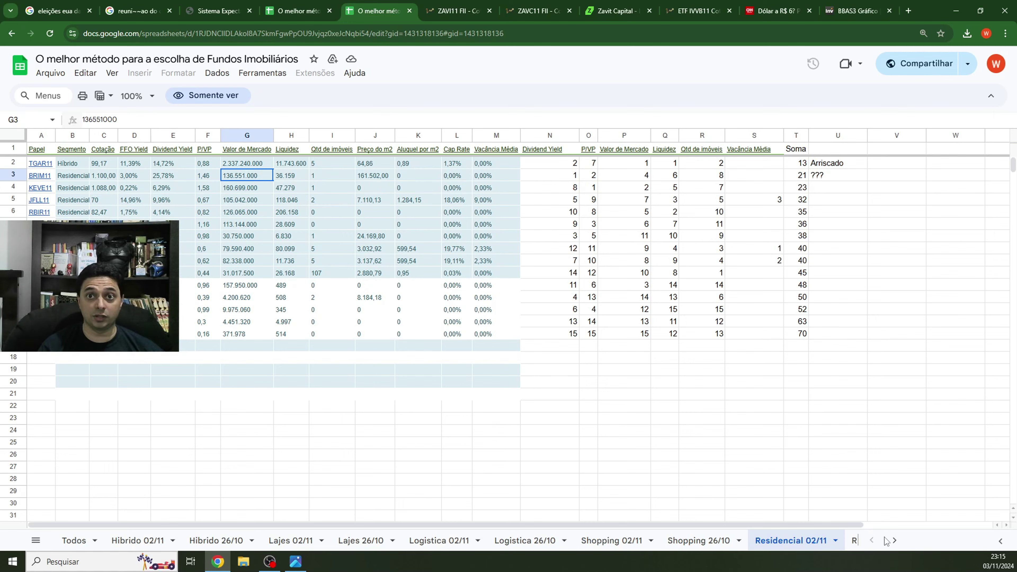
View the Outros 02/11 ranking and look through the Todos sheet down to the Títulos e Val. Mob. funds.
left_click(894, 541)
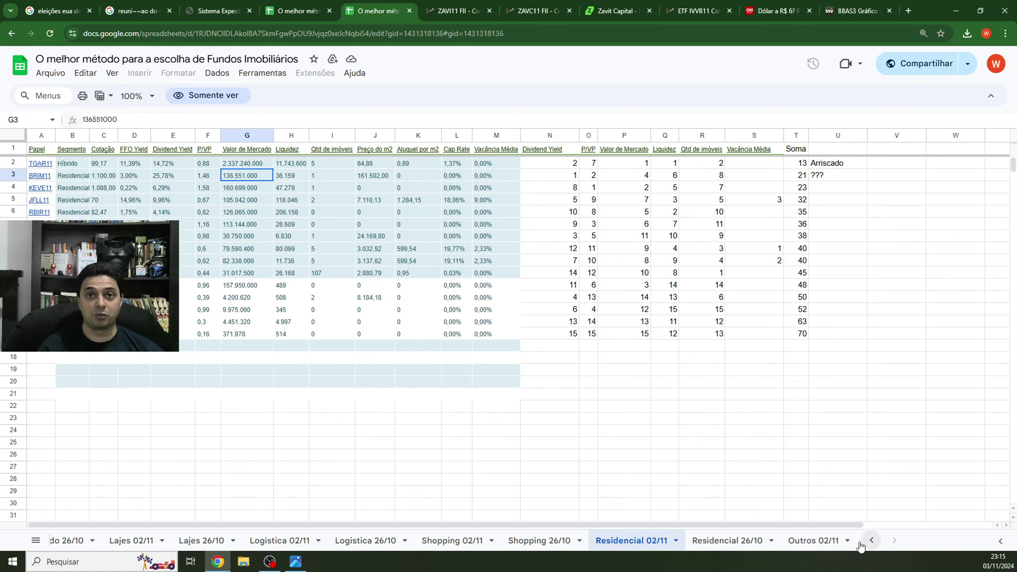
left_click(813, 540)
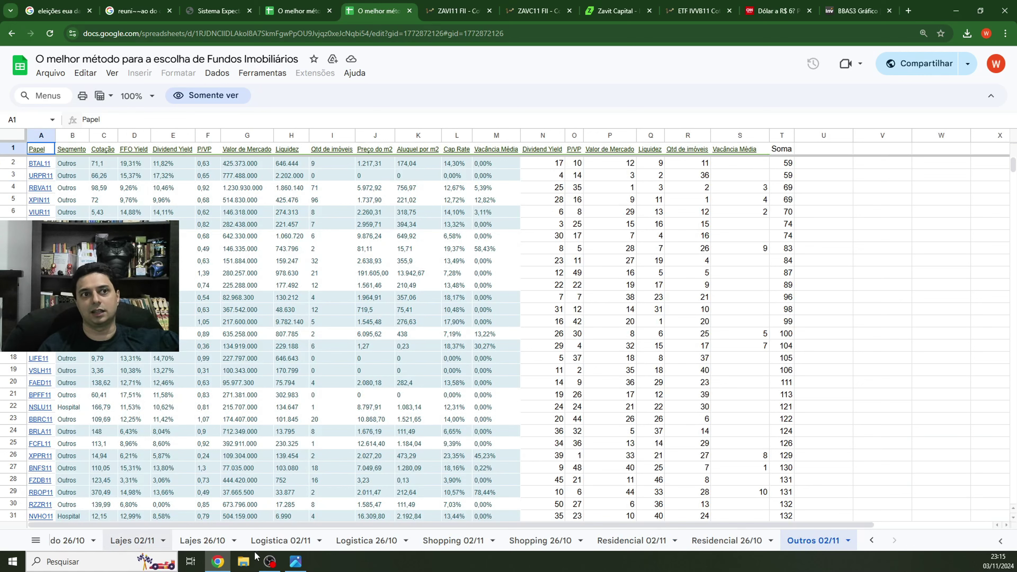
left_click(872, 541)
left_click(873, 541)
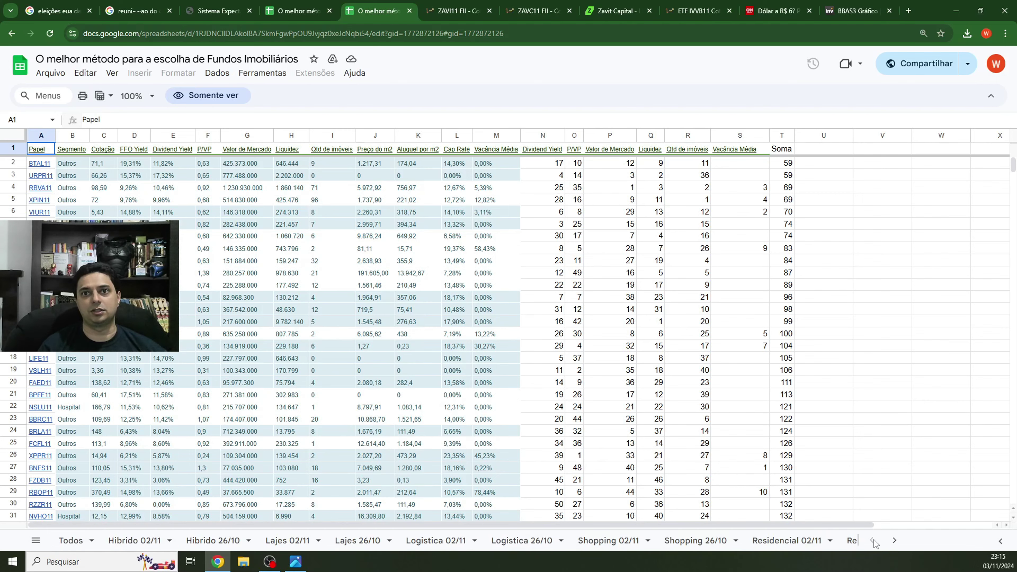
left_click(72, 541)
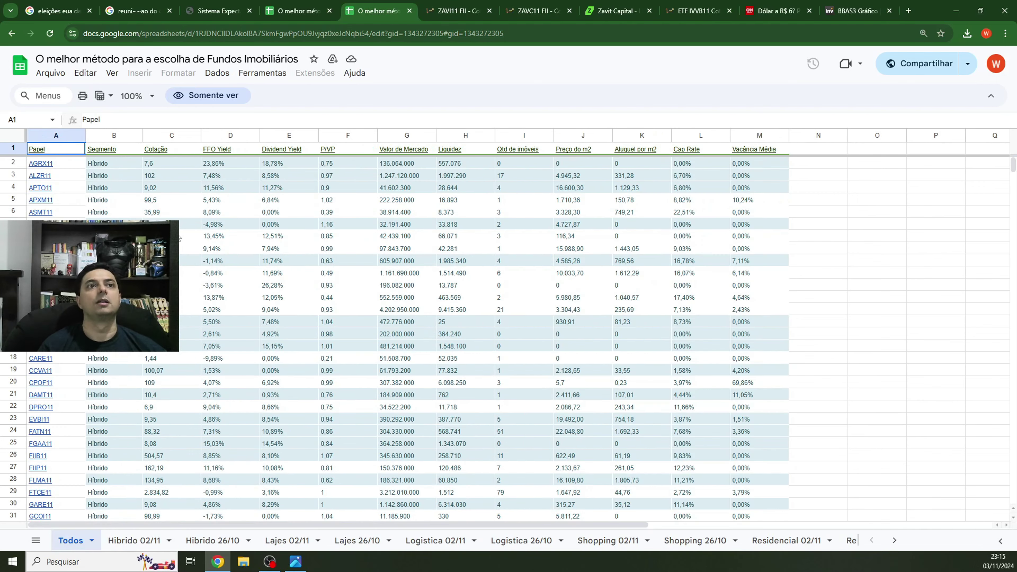
scroll(127, 456, "down", 20)
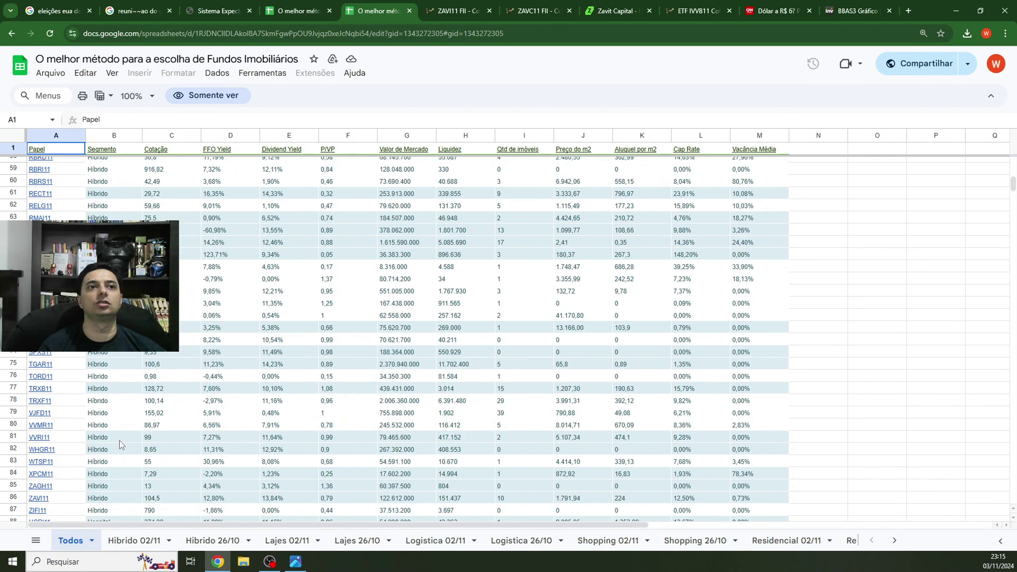
scroll(118, 440, "down", 20)
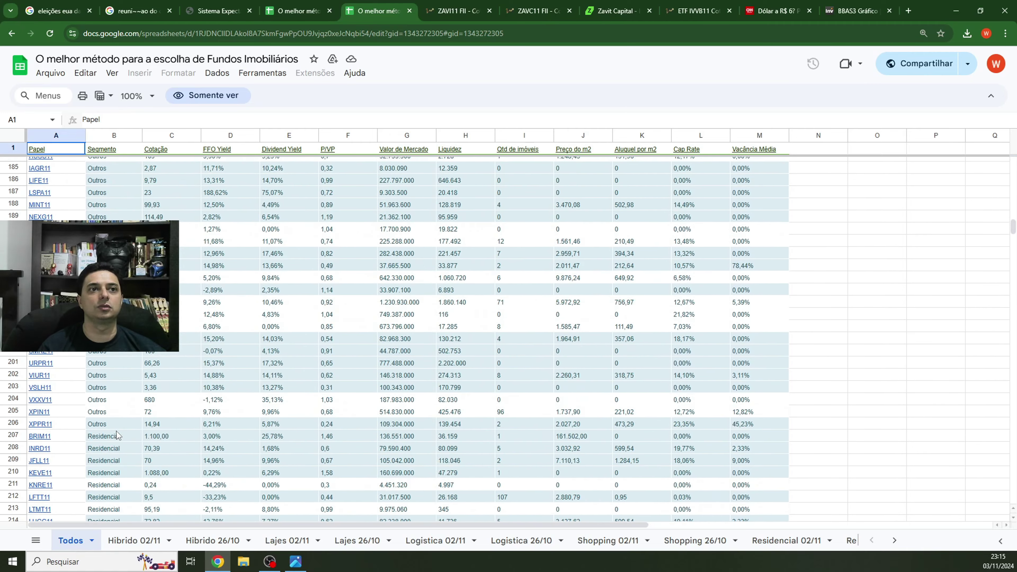
scroll(117, 435, "down", 14)
left_click(116, 424)
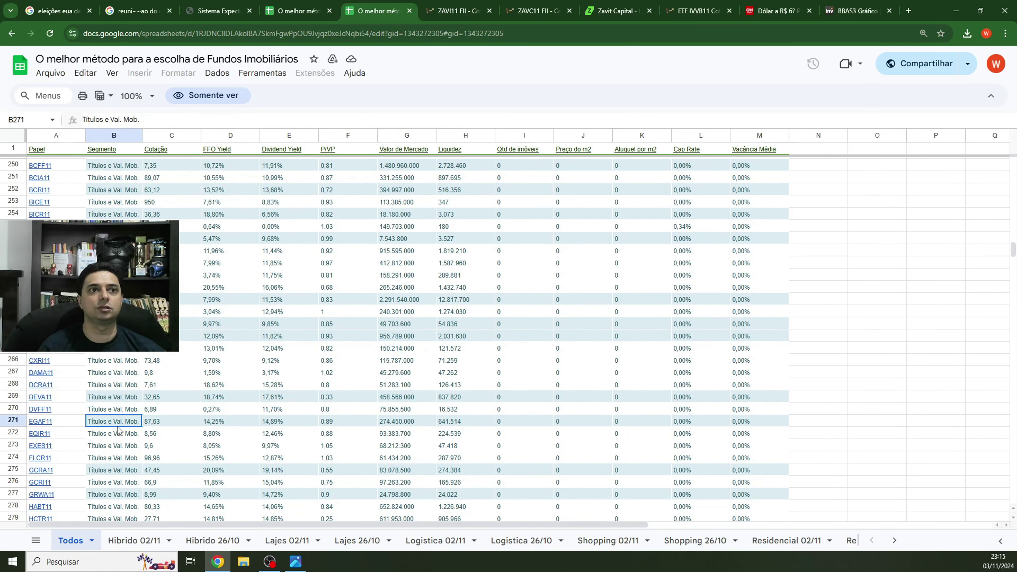
Return to the Outros 02/11 ranking and check the Preço do m2 value in row 11.
left_click(895, 540)
left_click(815, 542)
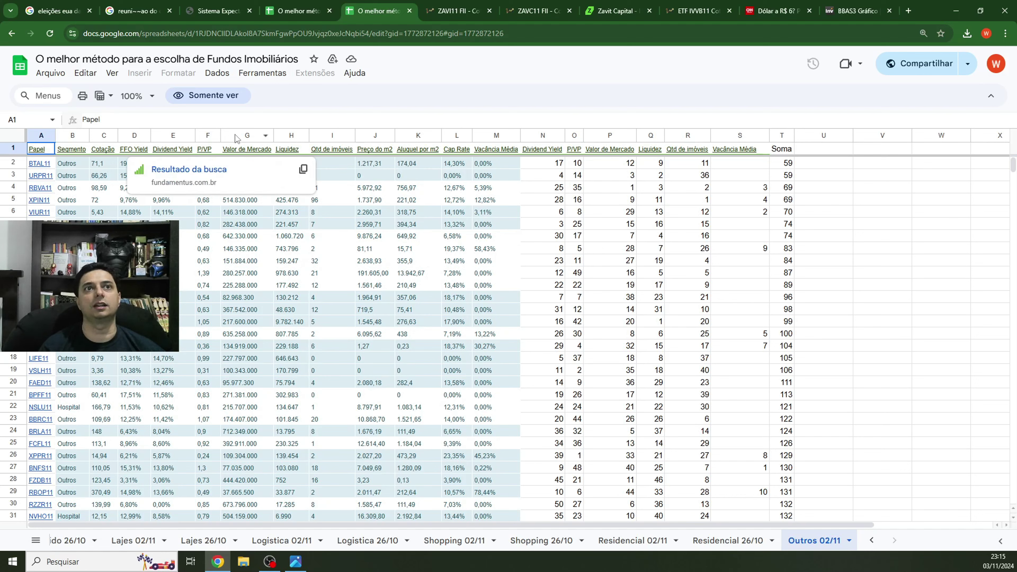
left_click(375, 273)
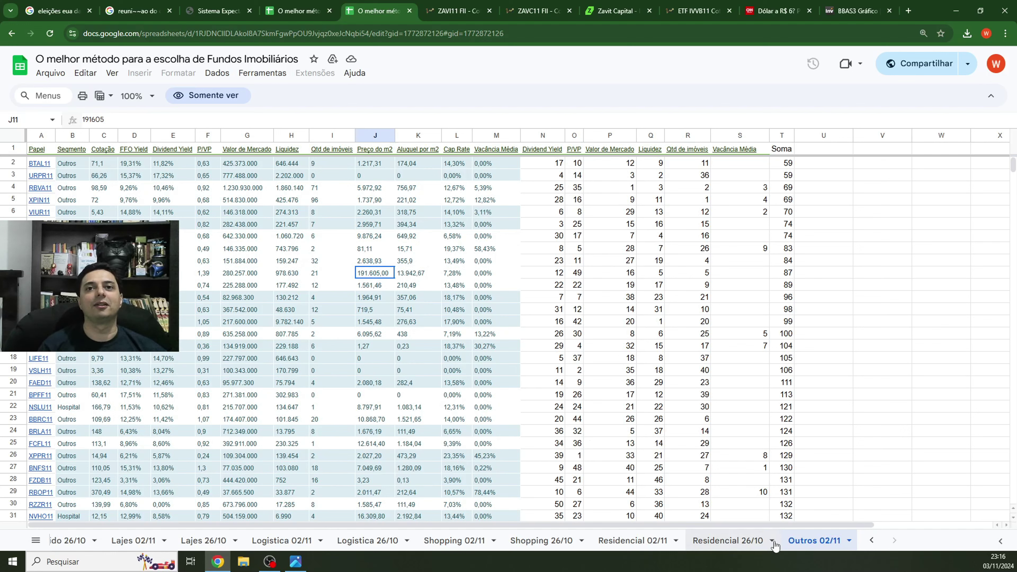
left_click(871, 540)
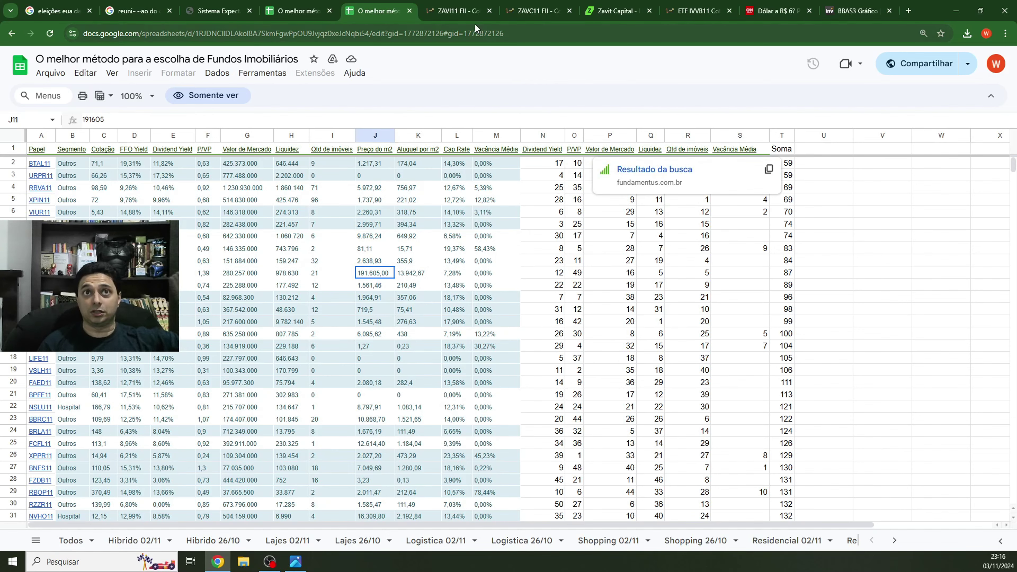
View the ZAVI11 page on Investidor10 and read through the Zavit Capital website down to the Nossa Equipe section.
left_click(464, 11)
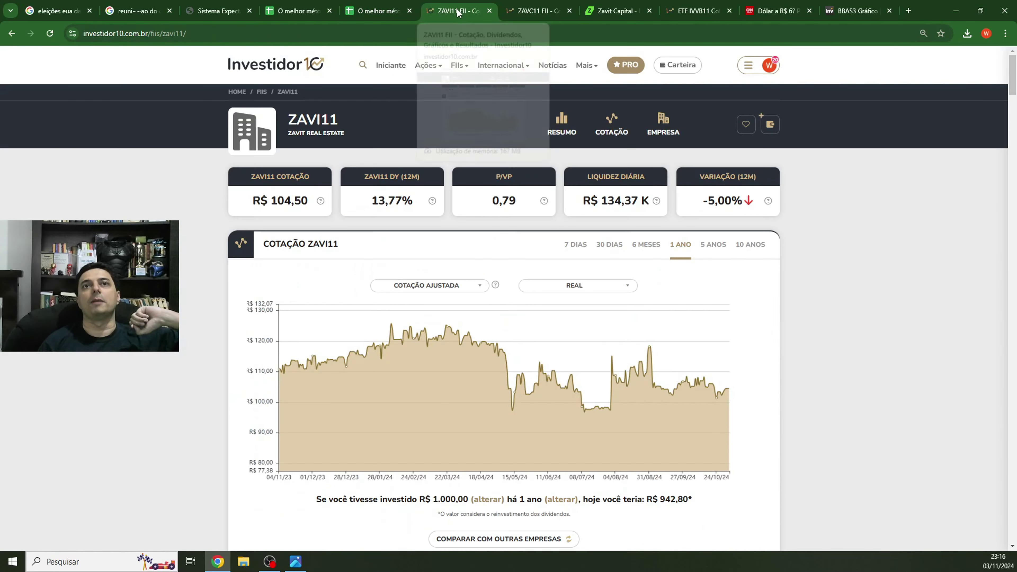
left_click(638, 16)
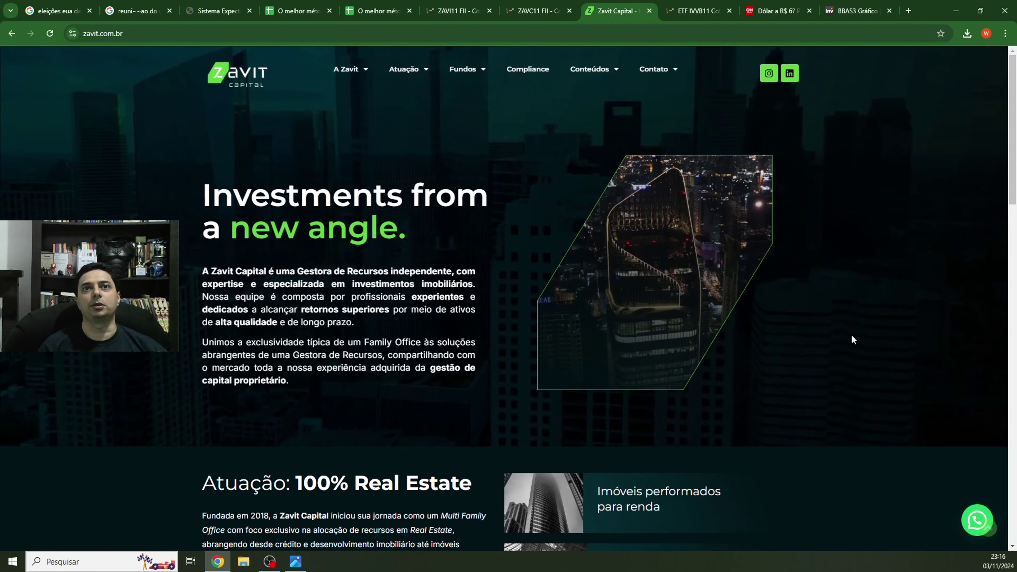
scroll(852, 340, "down", 10)
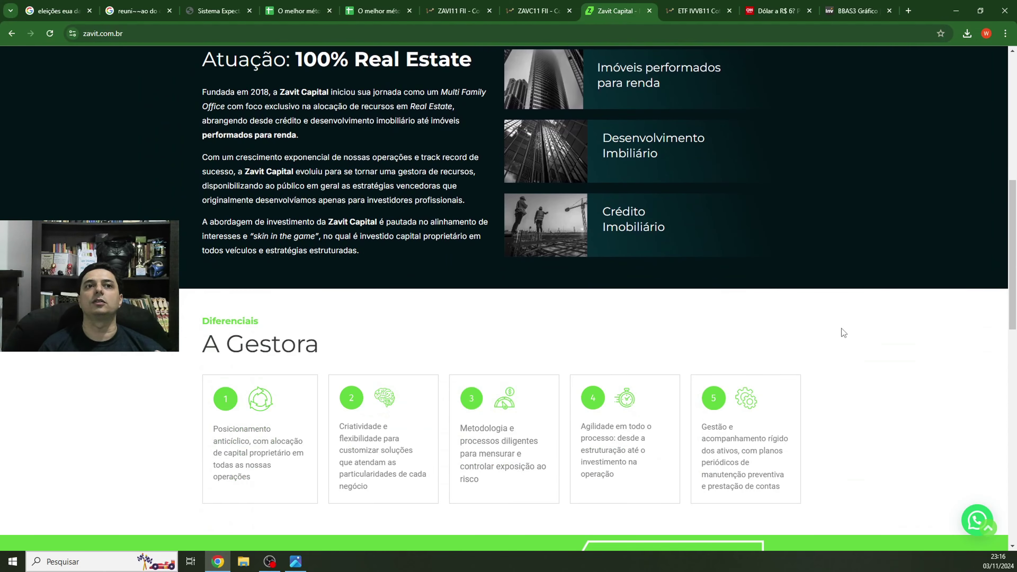
scroll(841, 328, "down", 15)
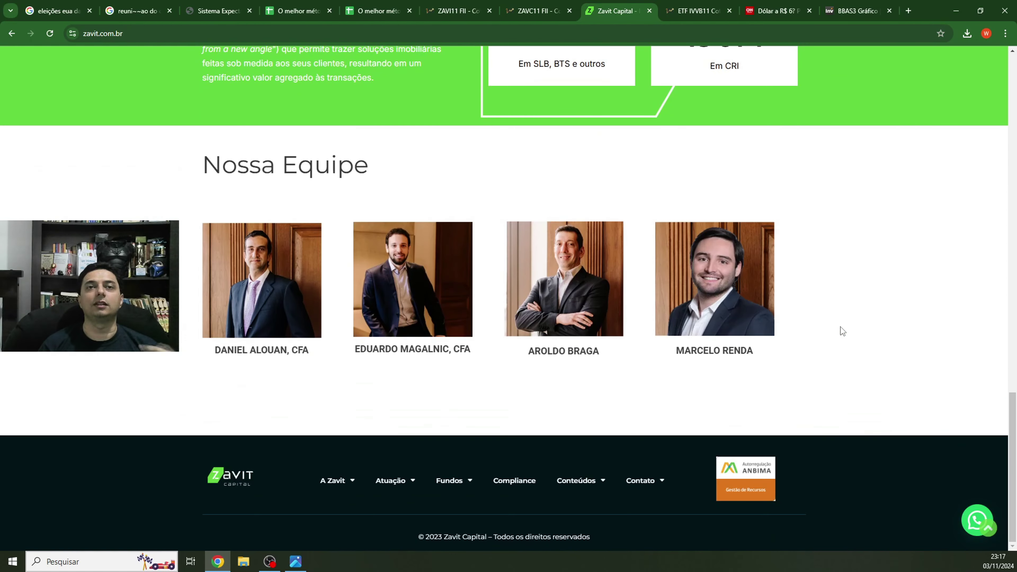
Return to the ZAVI11 page and examine its book value, fund type, segment and comparison with the segment averages.
left_click(453, 12)
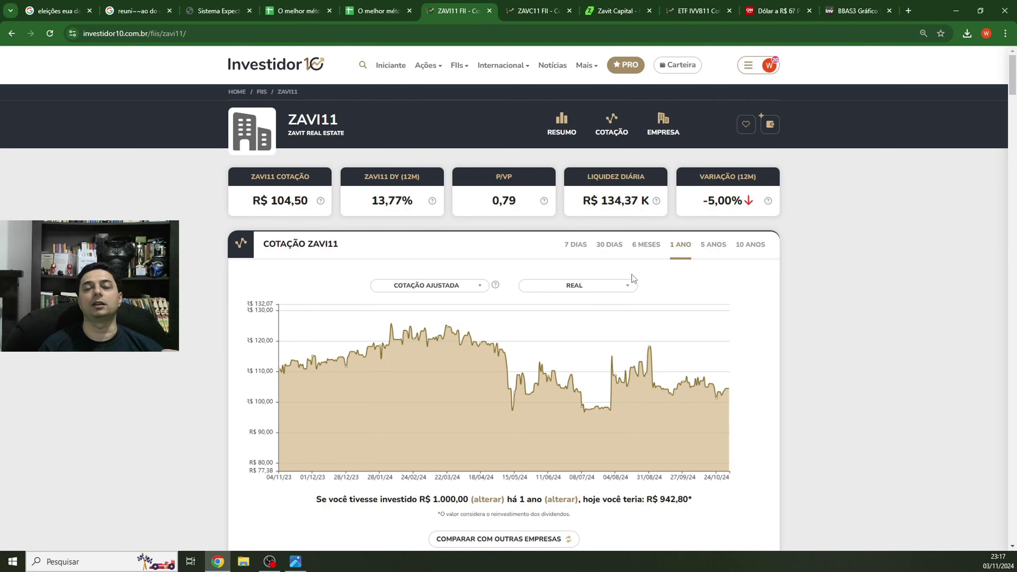
scroll(761, 267, "down", 18)
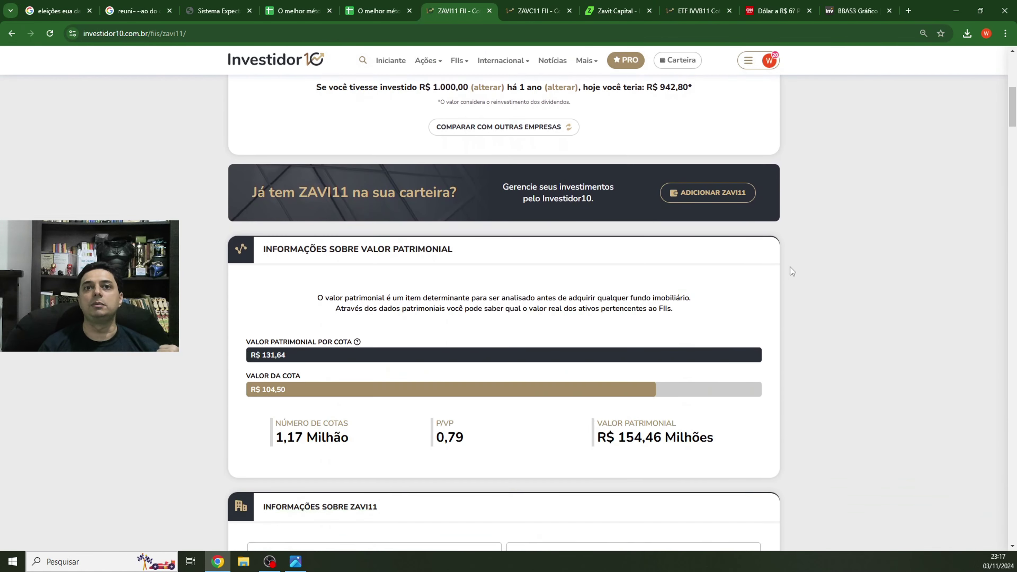
scroll(785, 264, "down", 3)
left_click_drag(561, 276, 579, 276)
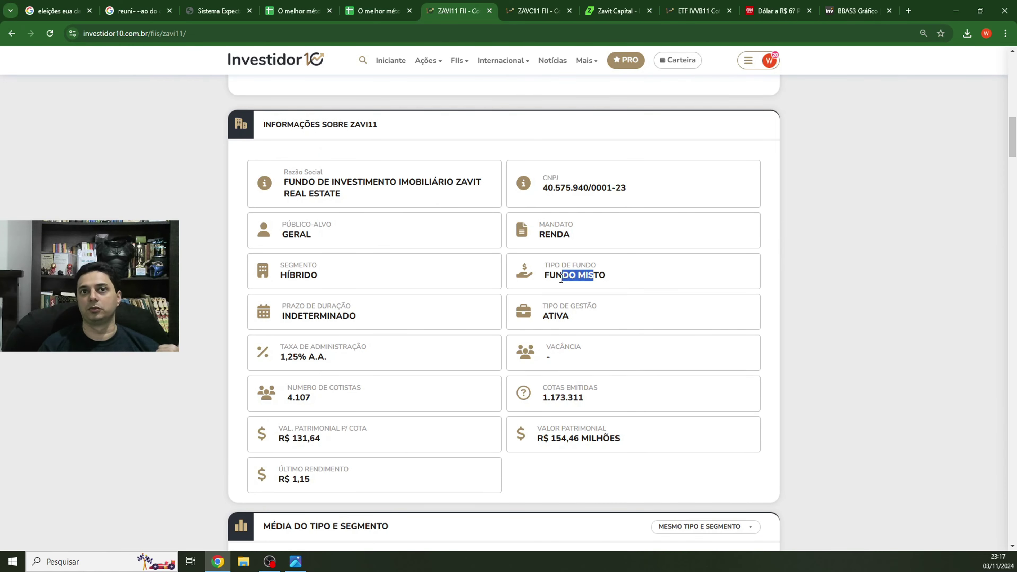
left_click(592, 278)
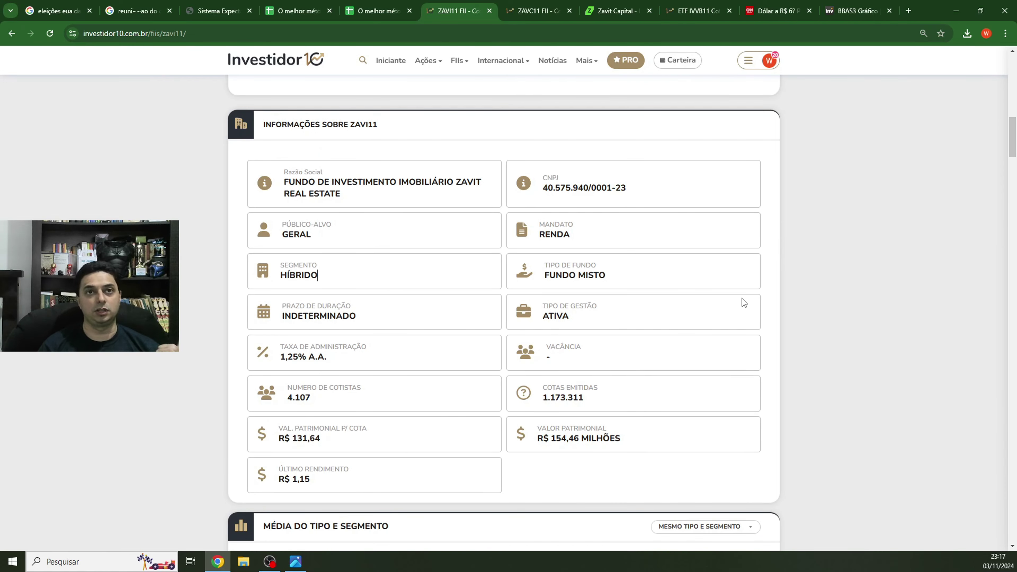
scroll(758, 302, "down", 3)
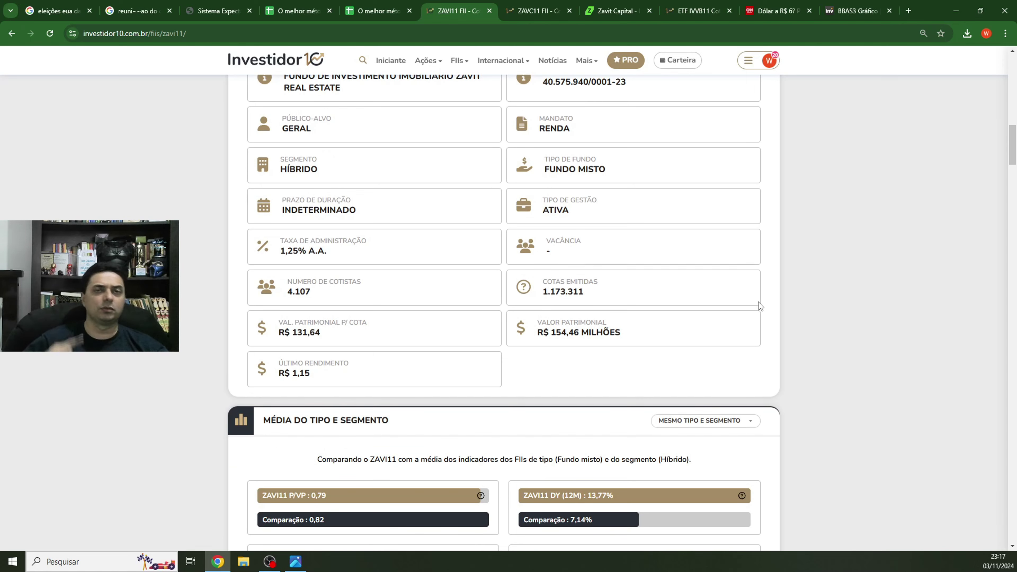
scroll(648, 297, "down", 20)
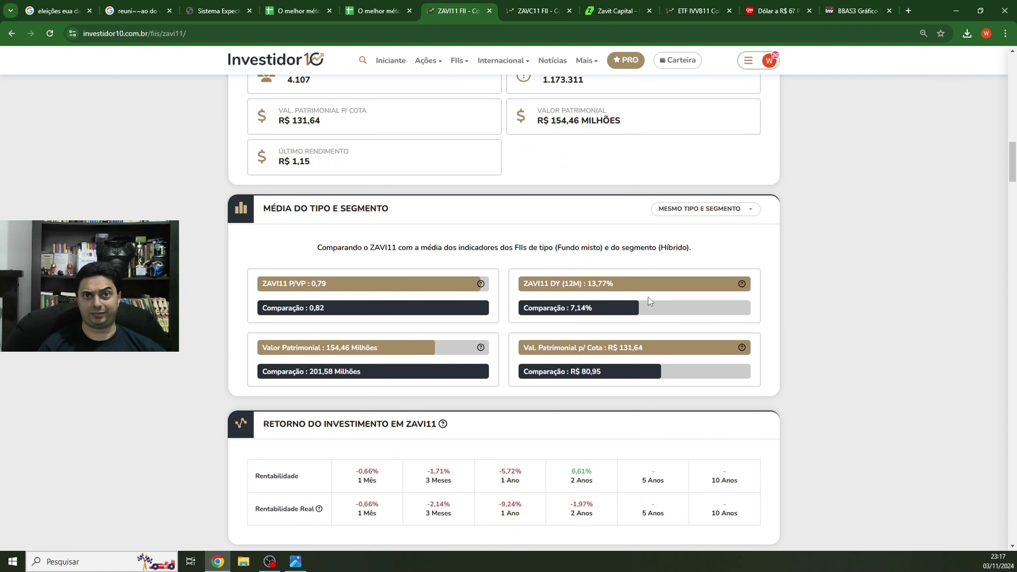
Examine ZAVI11's investment returns, 12-month distributions, dividend yield and dividend history, and return to its book value section.
scroll(648, 297, "up", 9)
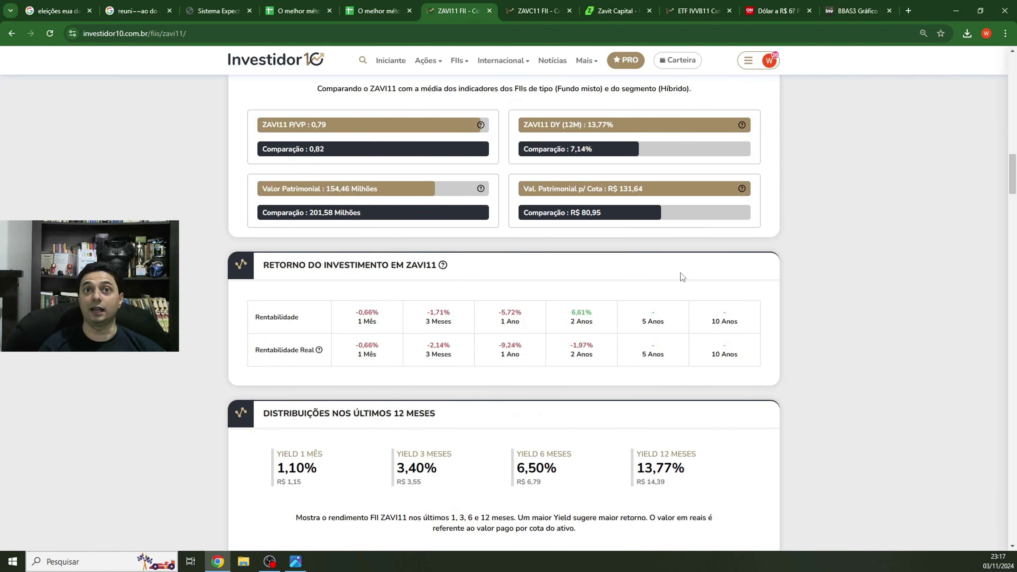
scroll(628, 318, "down", 4)
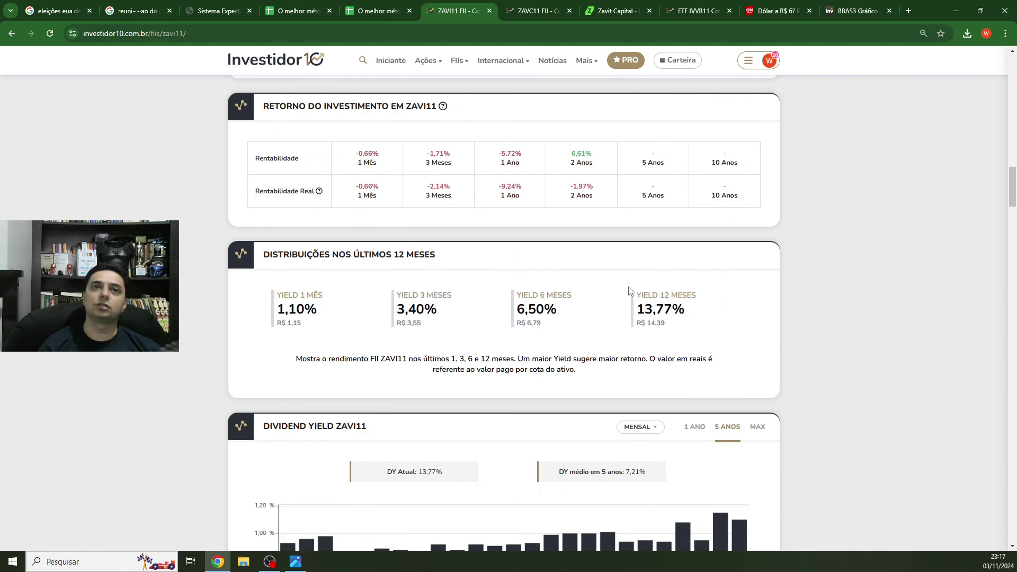
scroll(629, 288, "down", 1)
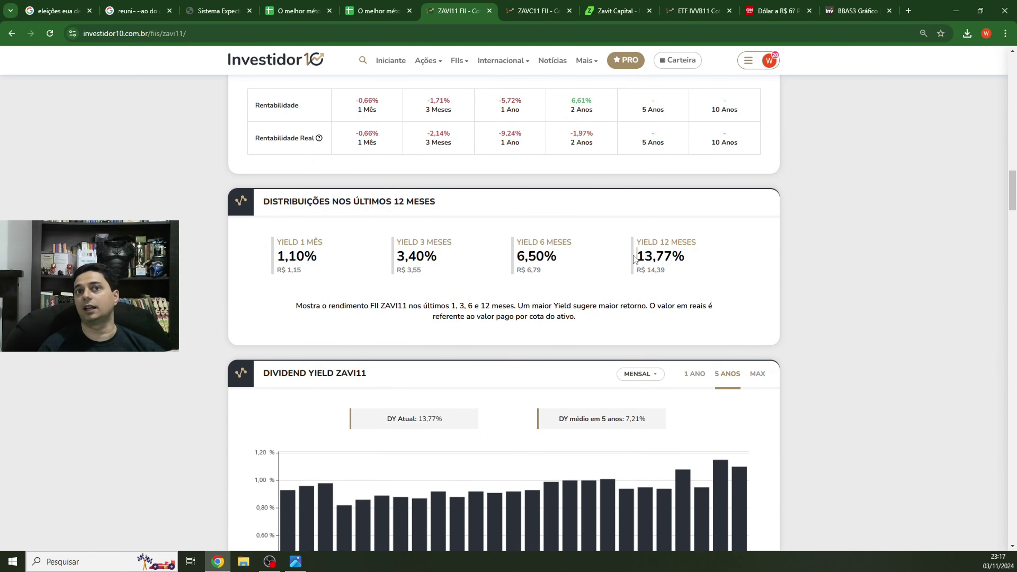
left_click_drag(645, 256, 709, 260)
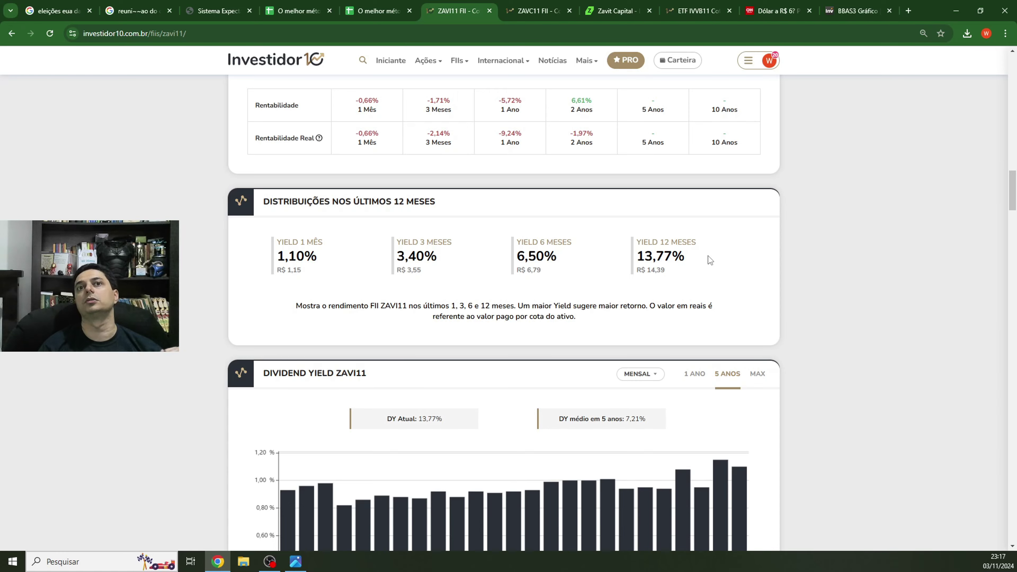
scroll(708, 256, "down", 18)
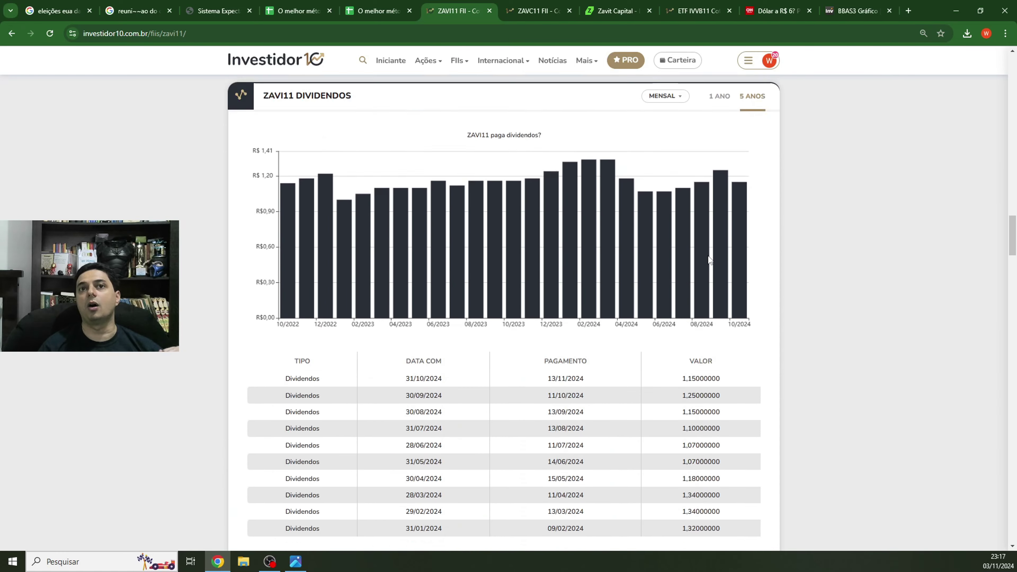
scroll(708, 256, "down", 3)
scroll(707, 256, "up", 15)
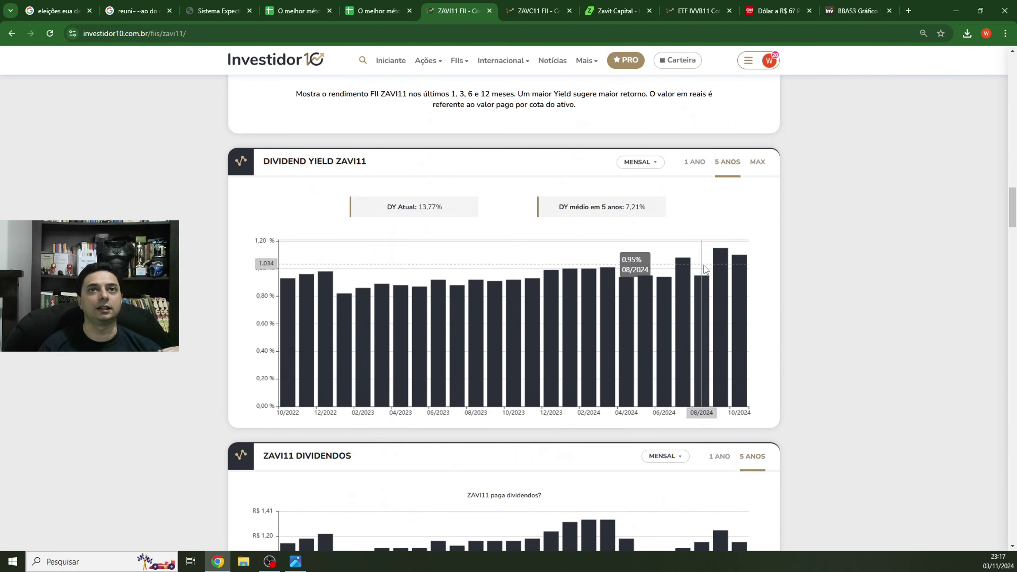
scroll(695, 263, "up", 5)
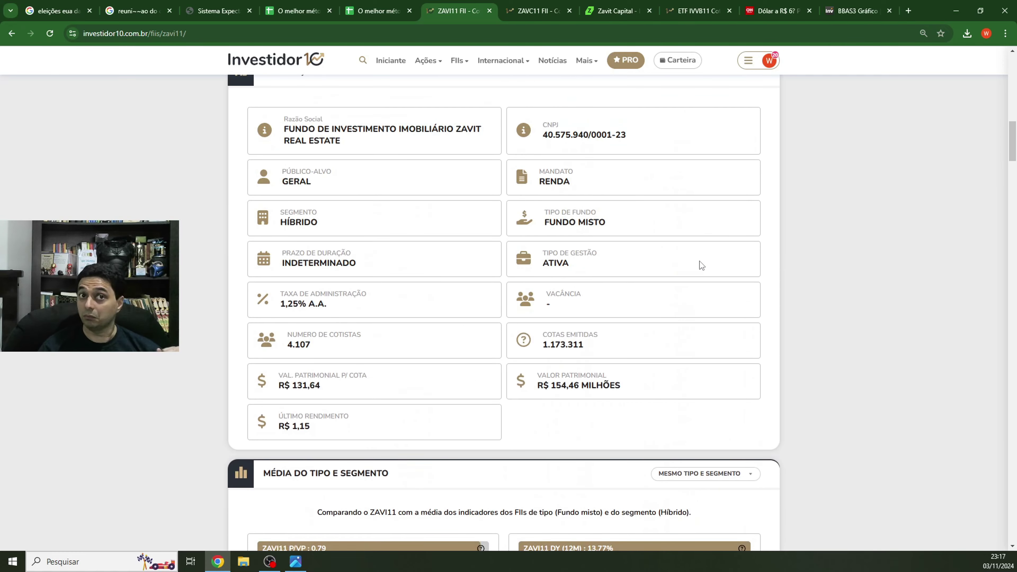
scroll(625, 252, "up", 9)
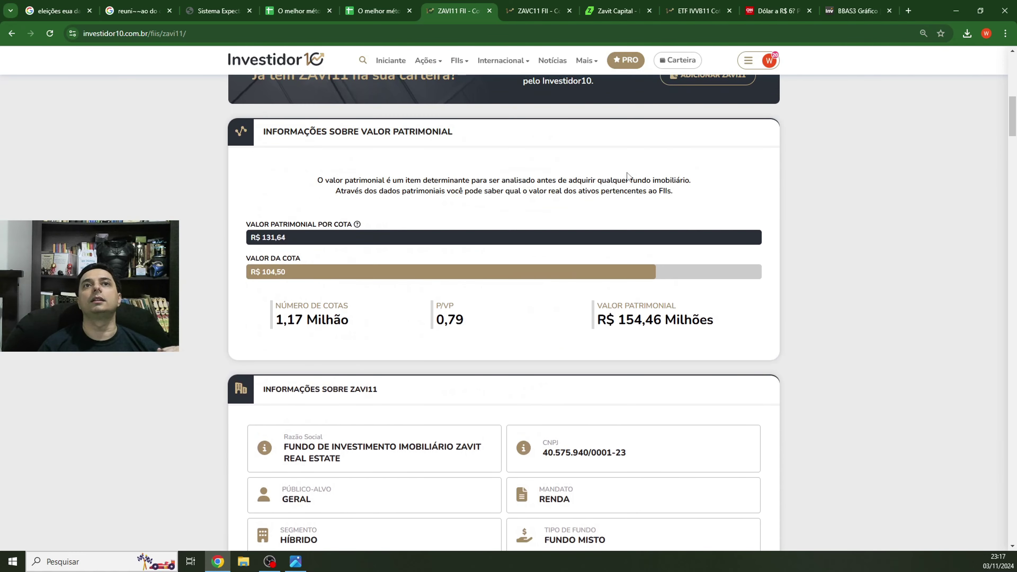
Open the ZAVC11 page and examine its book value, 12-month distributions, dividend yield chart and dividend history.
left_click(538, 12)
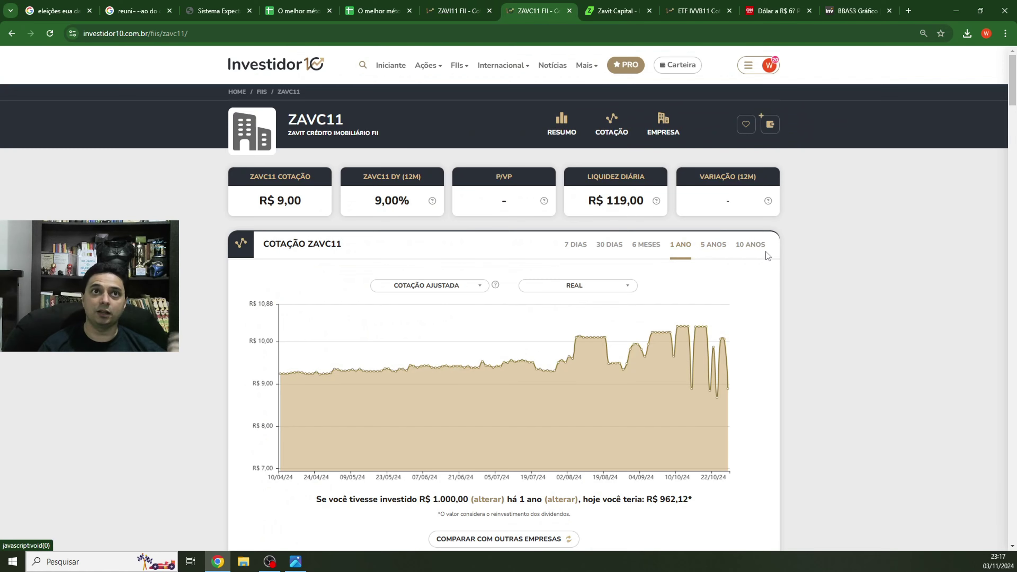
scroll(598, 205, "down", 20)
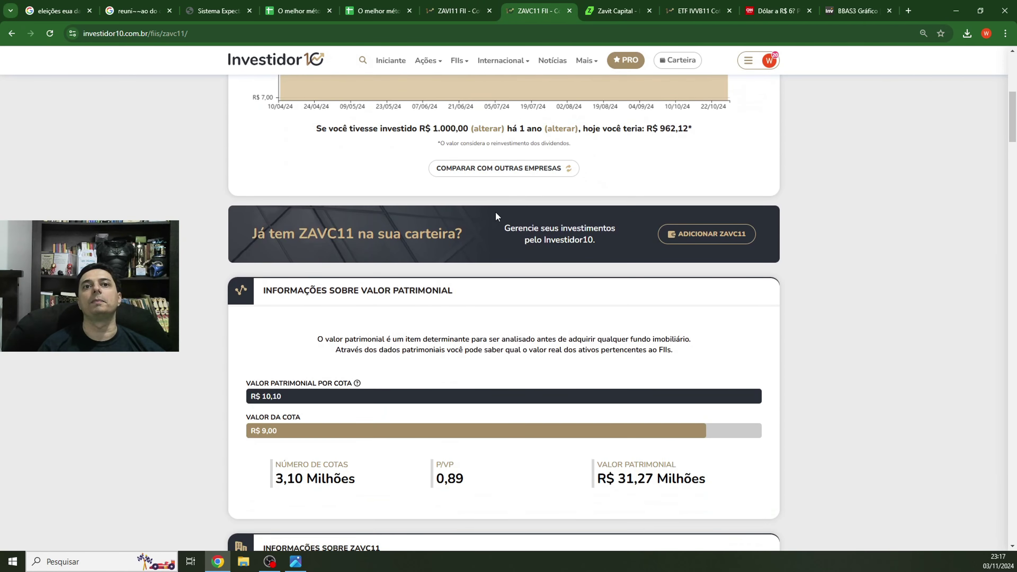
scroll(520, 222, "down", 10)
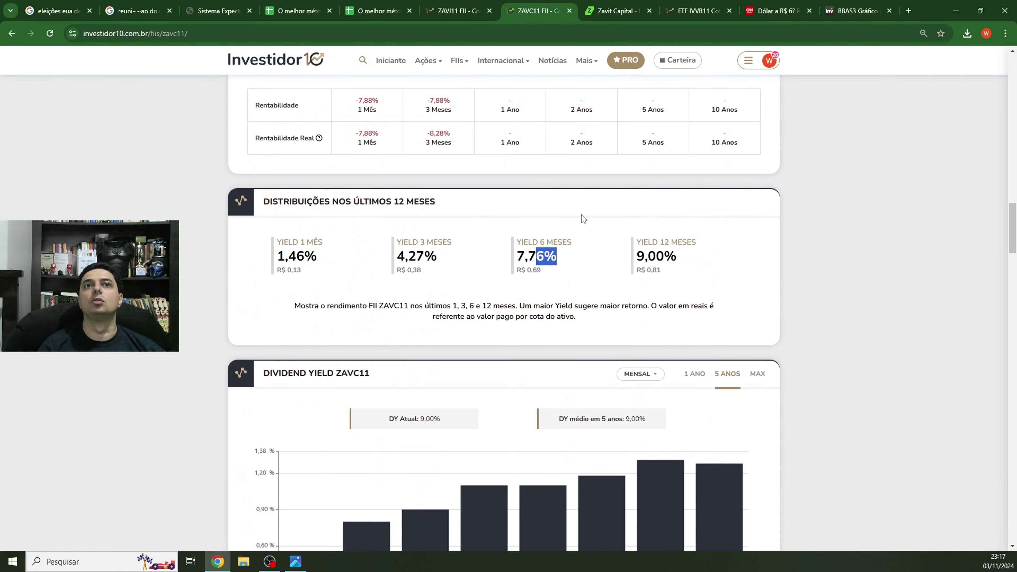
scroll(581, 216, "up", 3)
scroll(575, 229, "down", 8)
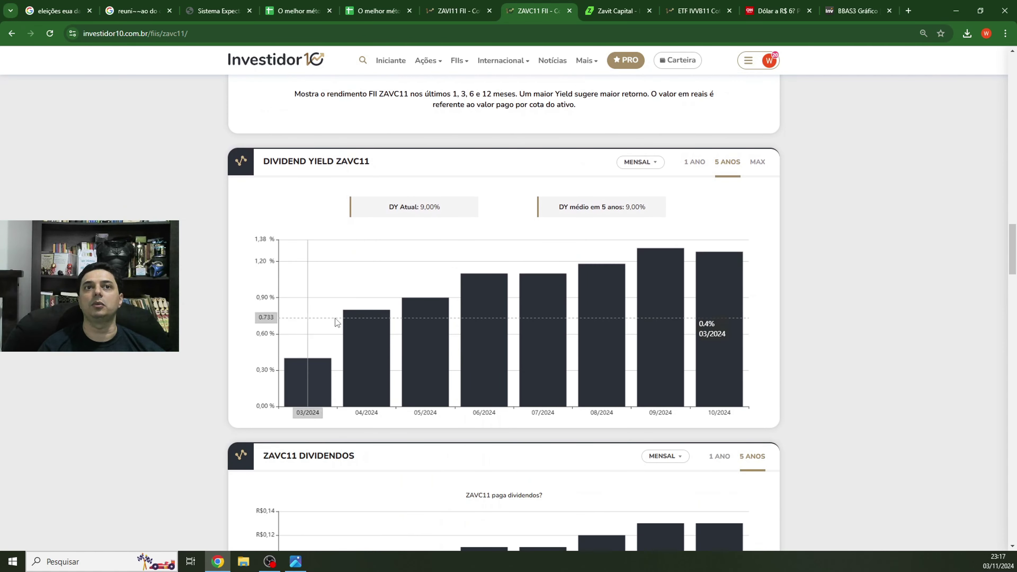
scroll(700, 314, "down", 12)
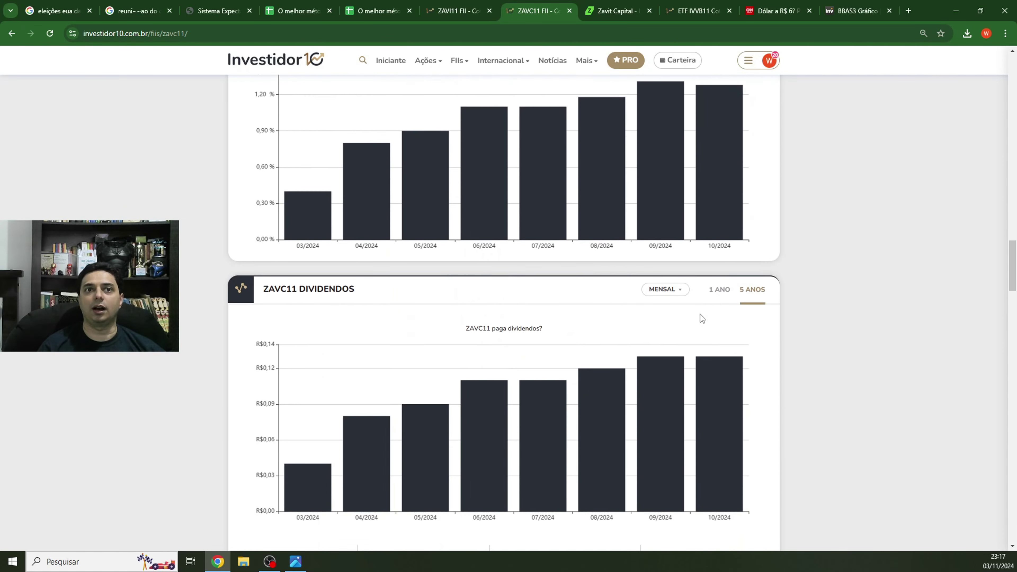
scroll(631, 305, "down", 10)
scroll(637, 299, "up", 20)
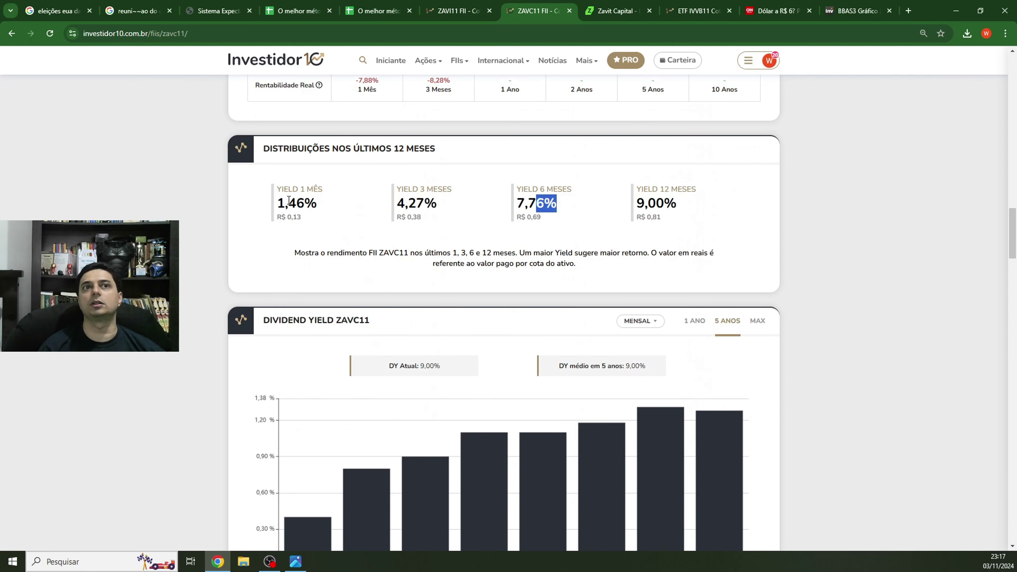
Compare ZAVC11's one-month yield with its dividend yield chart and review its investment return table.
left_click_drag(282, 202, 323, 203)
left_click(323, 202)
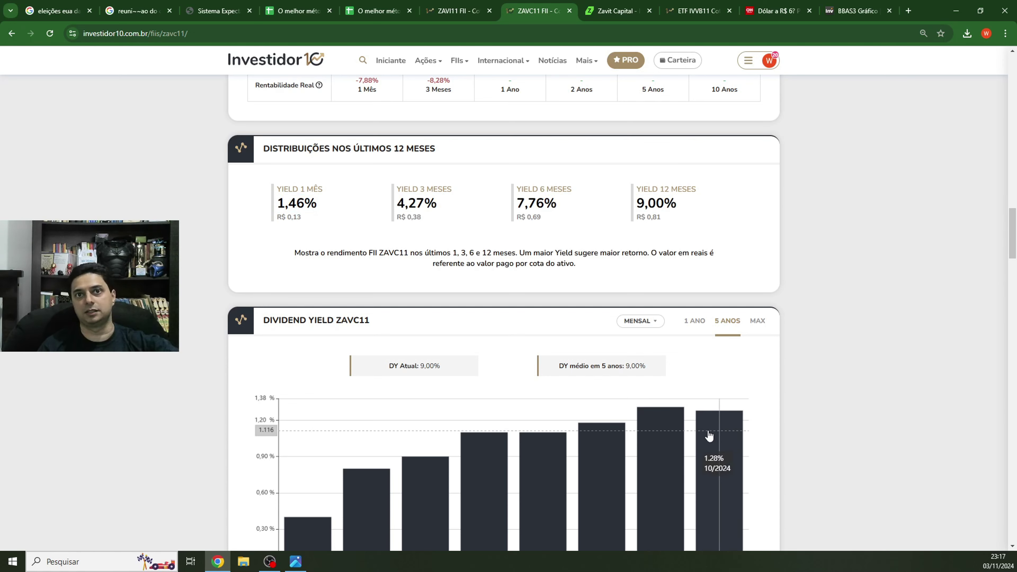
left_click_drag(316, 210, 337, 196)
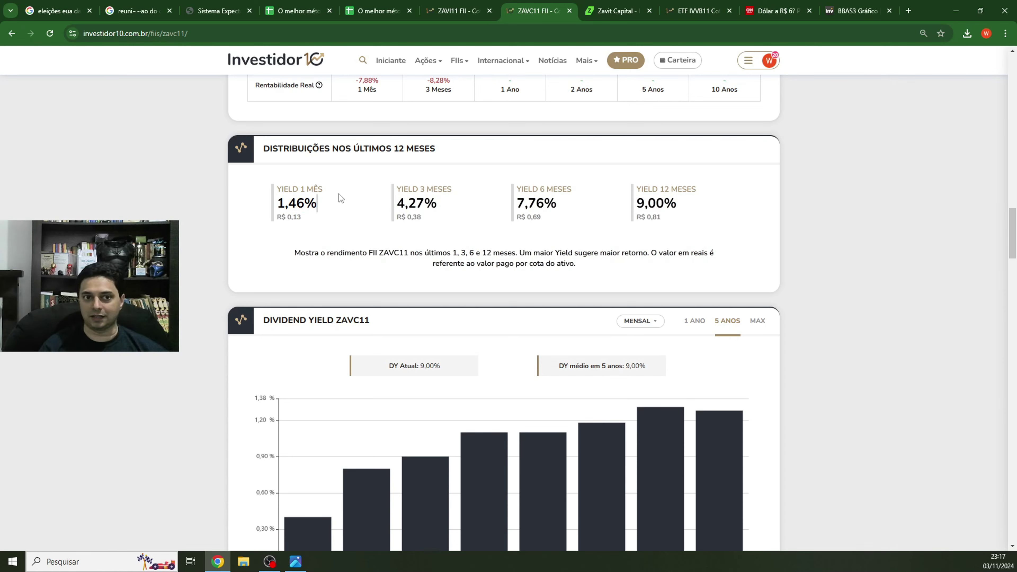
scroll(337, 198, "down", 4)
scroll(337, 198, "up", 5)
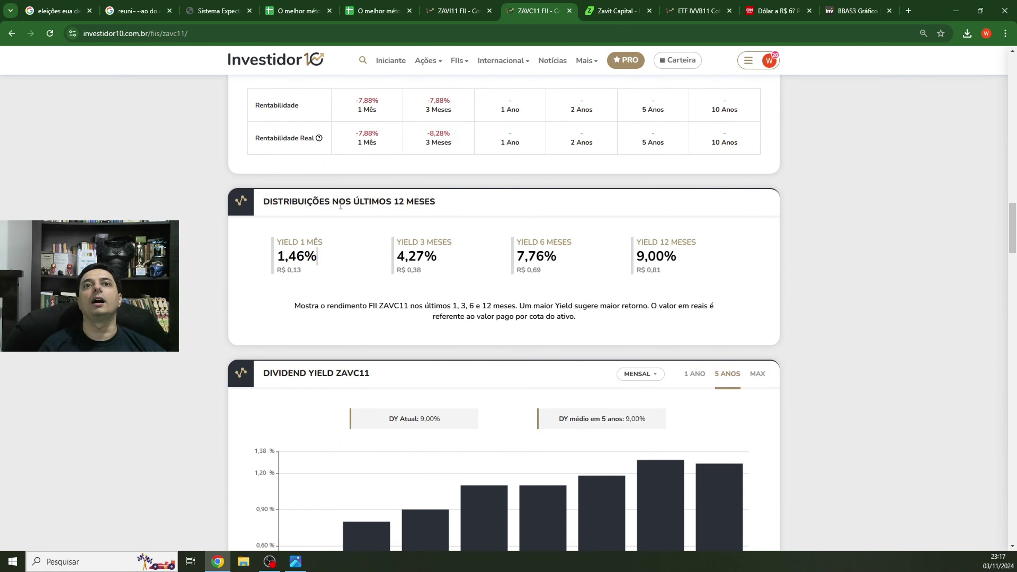
scroll(340, 205, "up", 4)
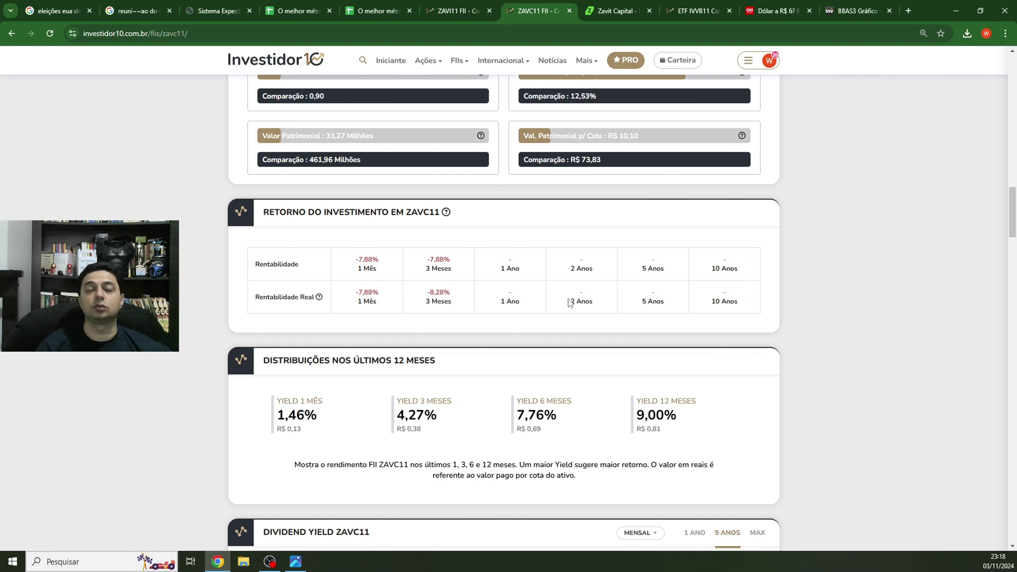
Return to the ZAVI11 page and review its fund information, segment averages and investment returns again.
left_click(465, 10)
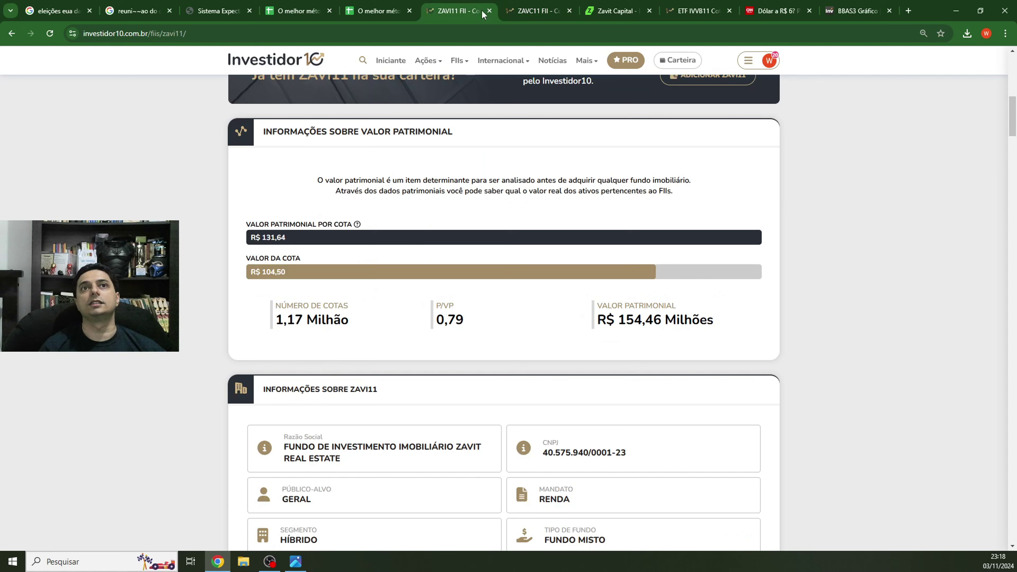
left_click(543, 10)
left_click(455, 5)
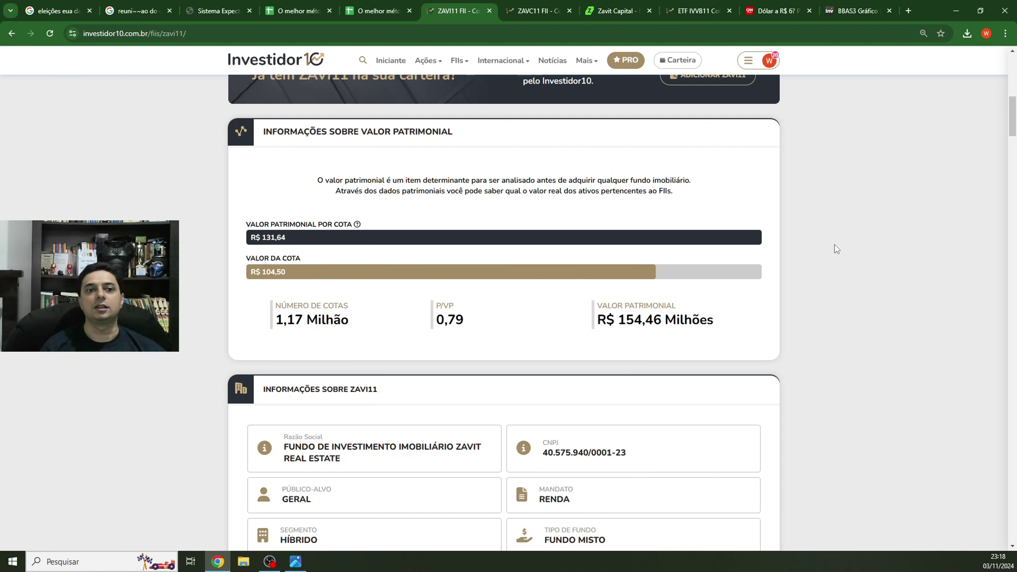
scroll(824, 239, "down", 4)
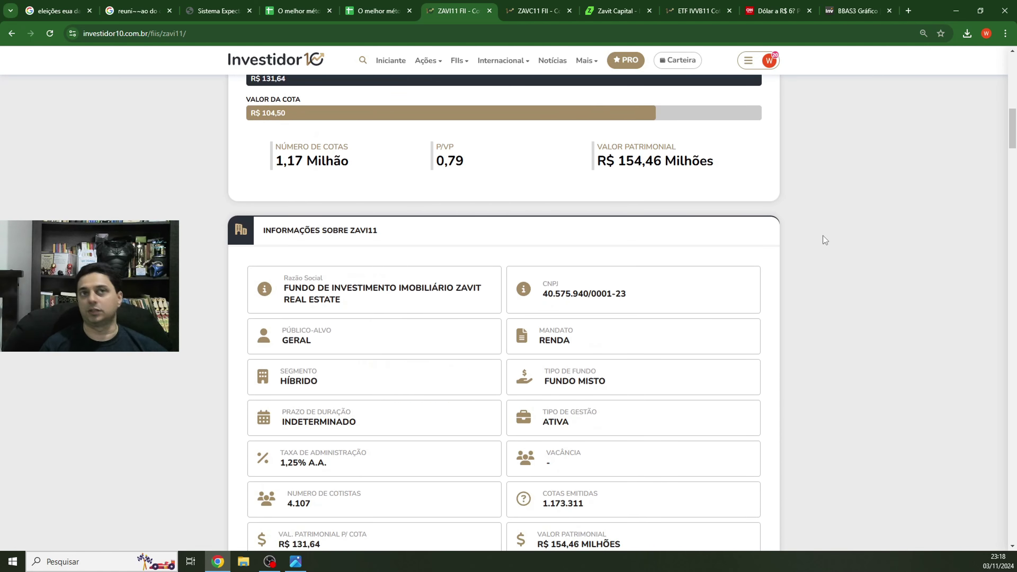
scroll(824, 239, "down", 12)
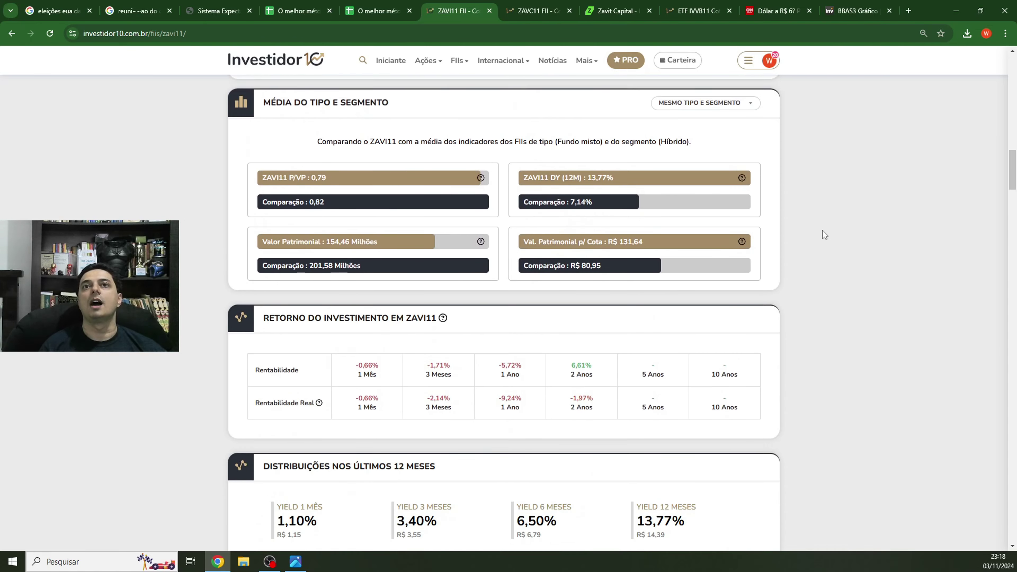
scroll(823, 233, "down", 8)
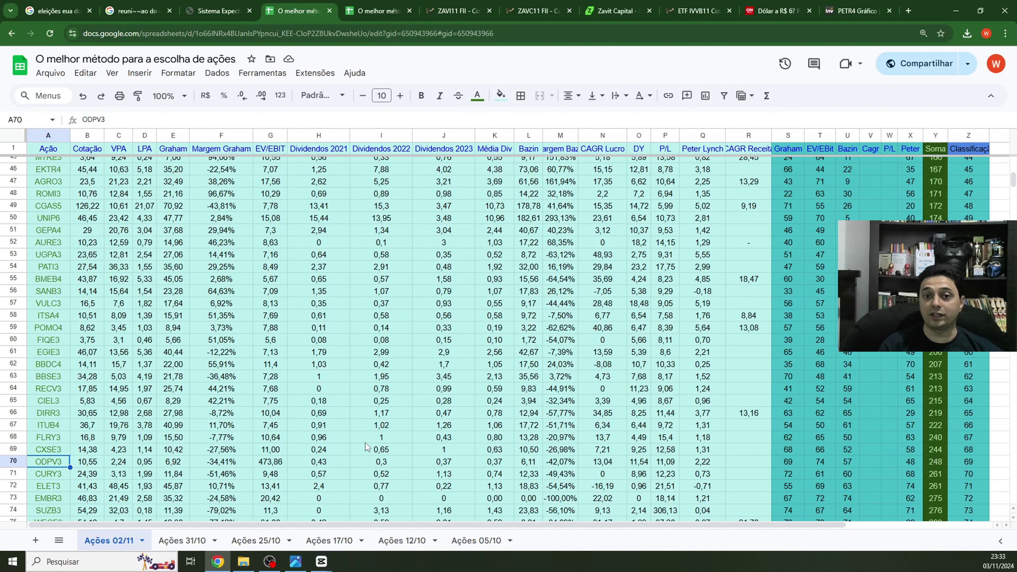
Select the ITUB4 quote in the Ações 02/11 sheet, search for "investidor10 itub4" in a new browser tab and open the ITUB4 page.
left_click(96, 427)
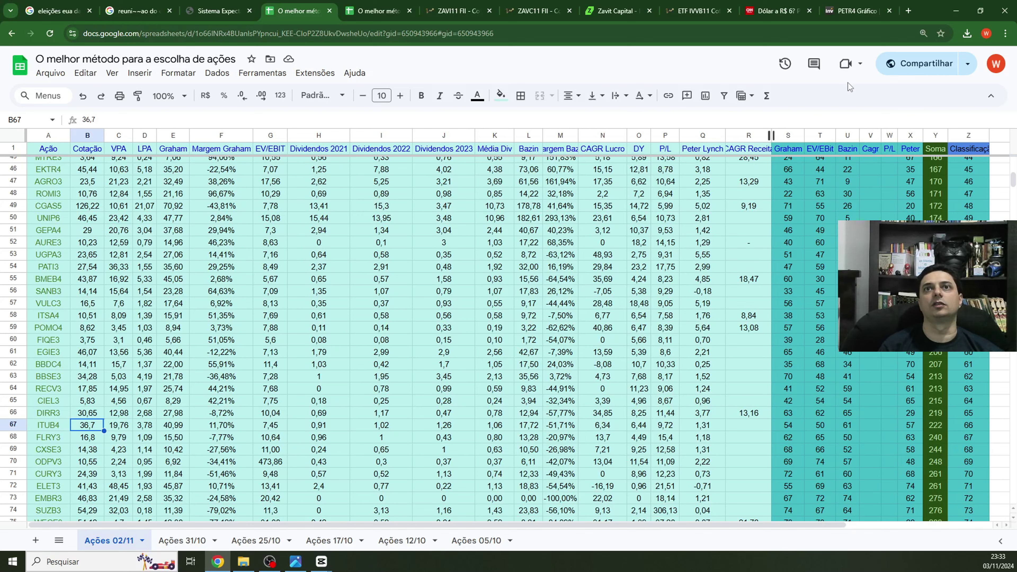
left_click(908, 11)
left_click(799, 33)
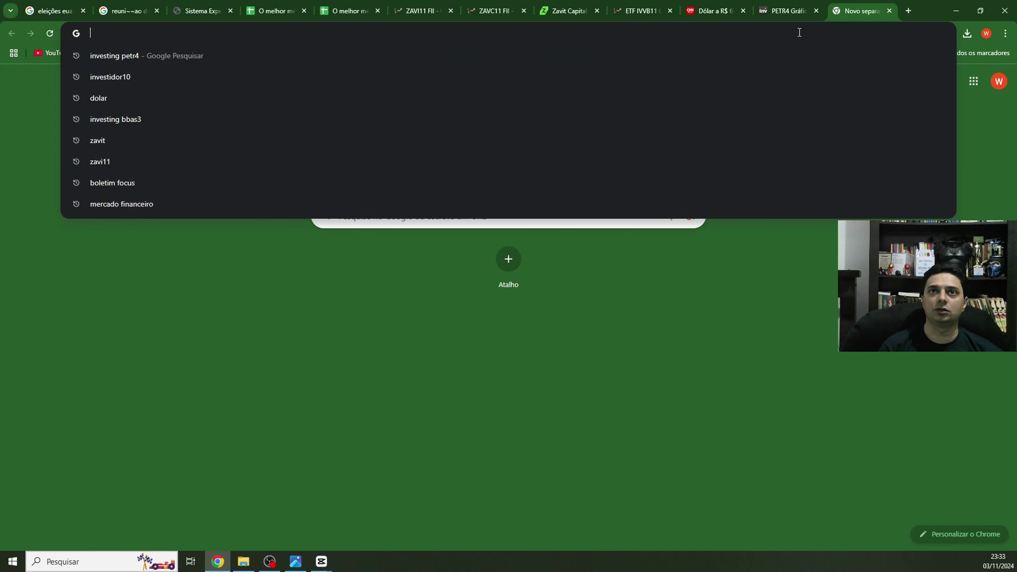
type("investidor1")
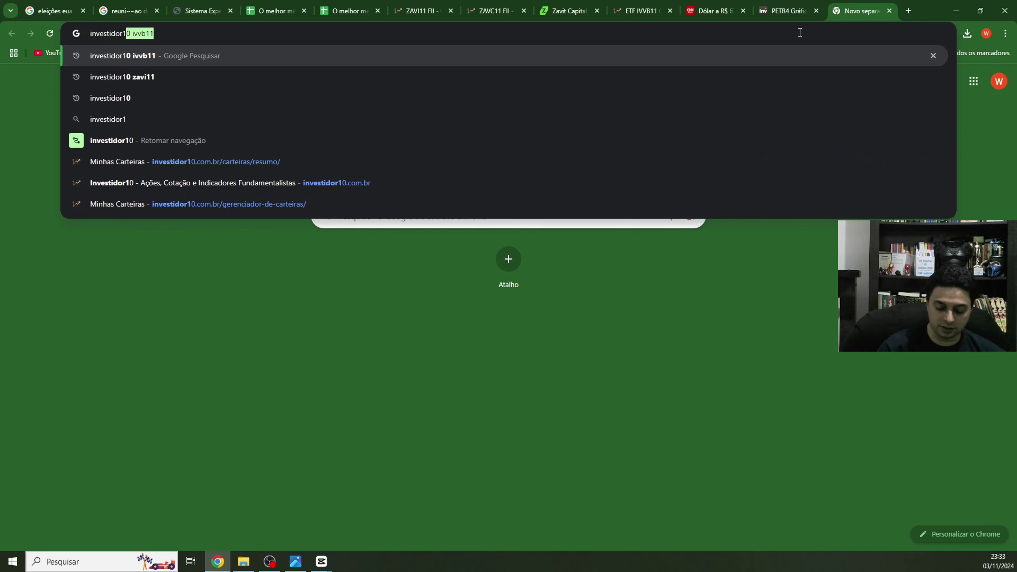
key("Return")
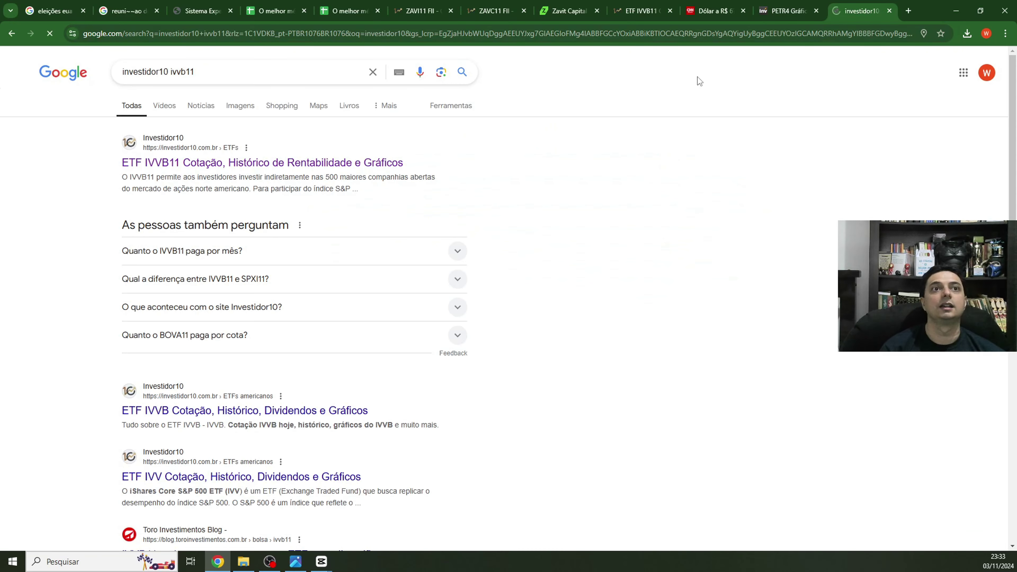
left_click_drag(195, 72, 170, 74)
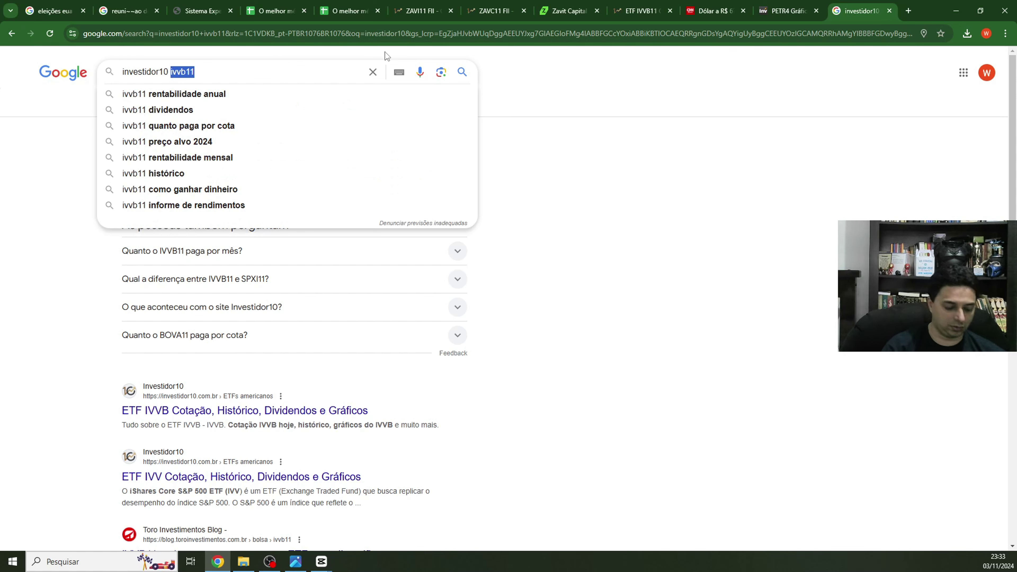
type("itub4")
key("Return")
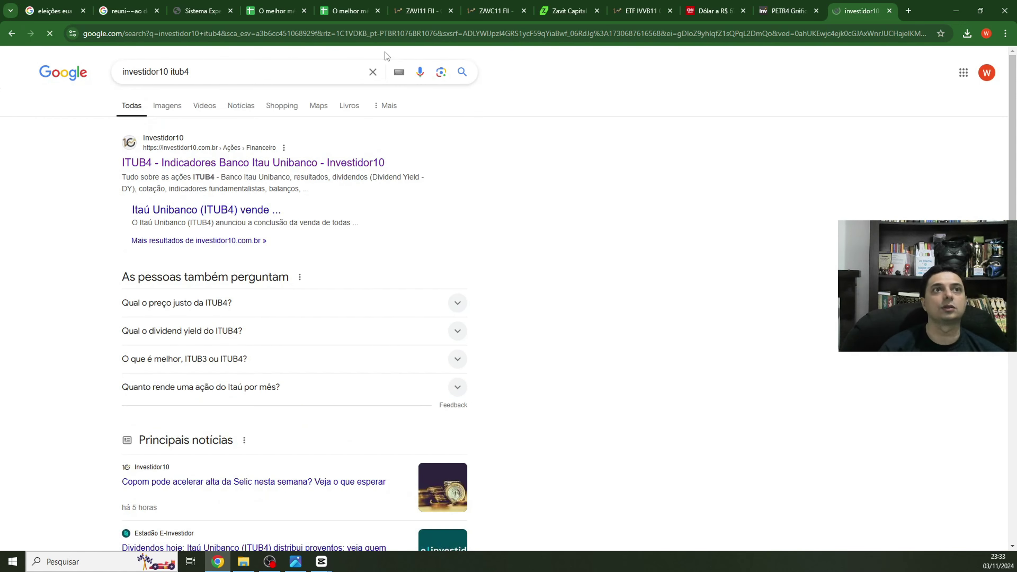
left_click(180, 165)
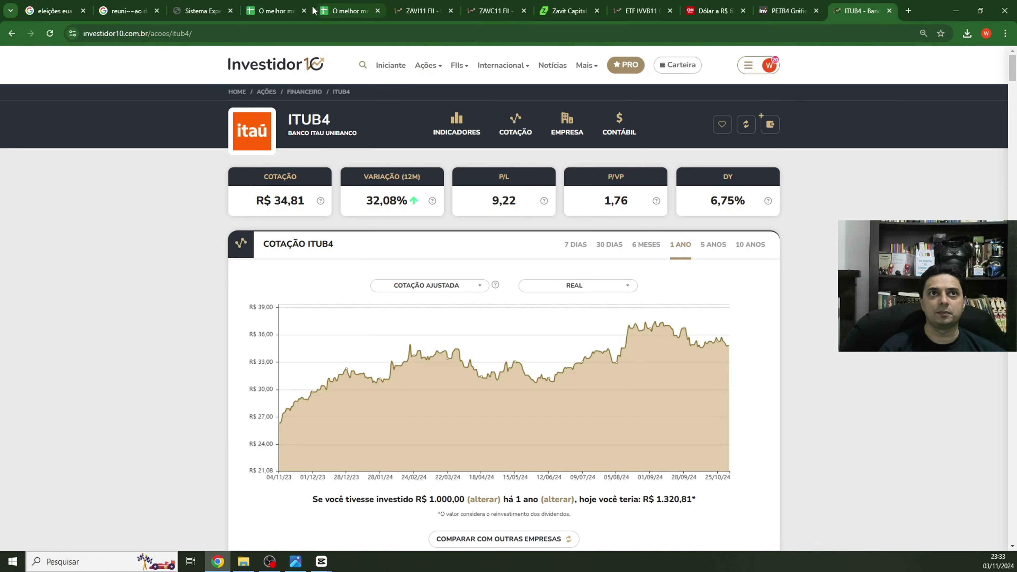
Move the stock spreadsheet's browser tab beside the ITUB4 page and set ITUB4's Cotação to 34,81 in the Ações 02/11 sheet.
left_click_drag(268, 12, 865, 16)
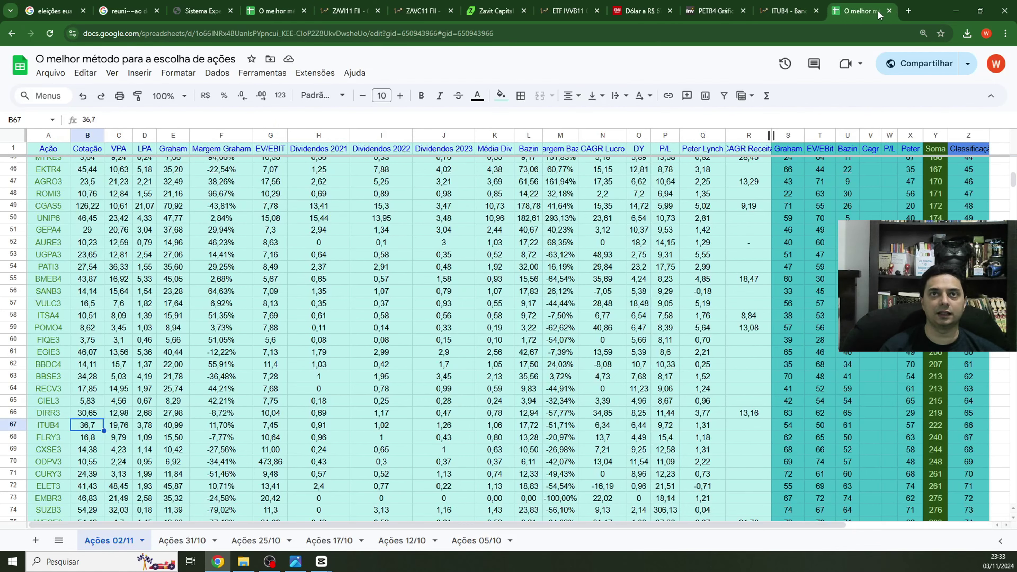
left_click(771, 13)
left_click(861, 12)
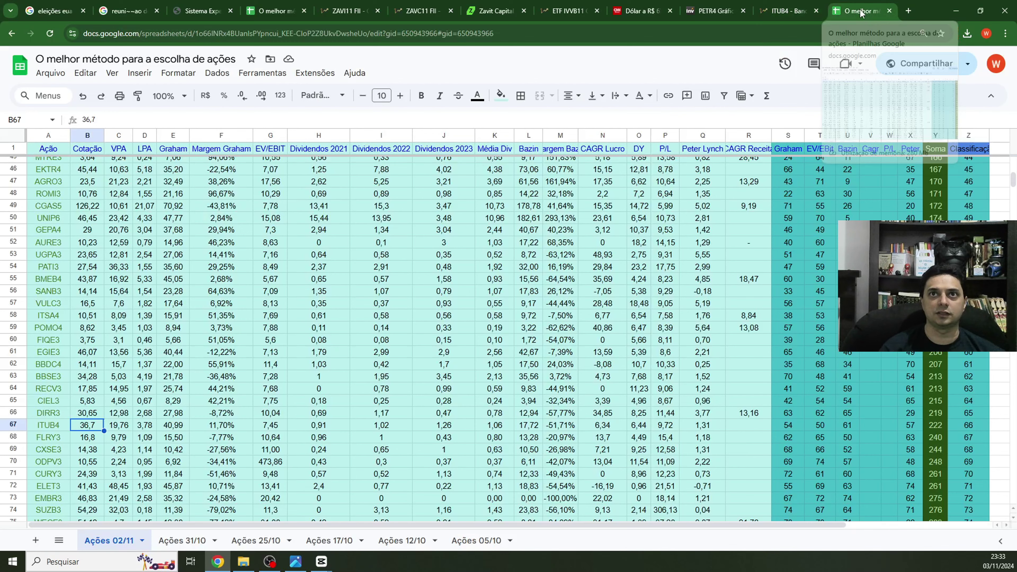
type("34")
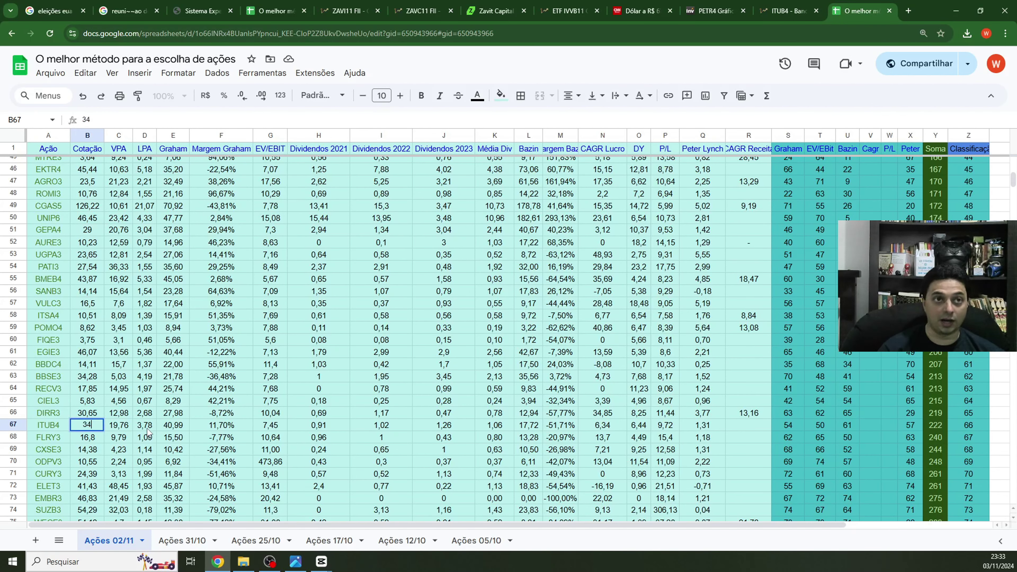
type(",")
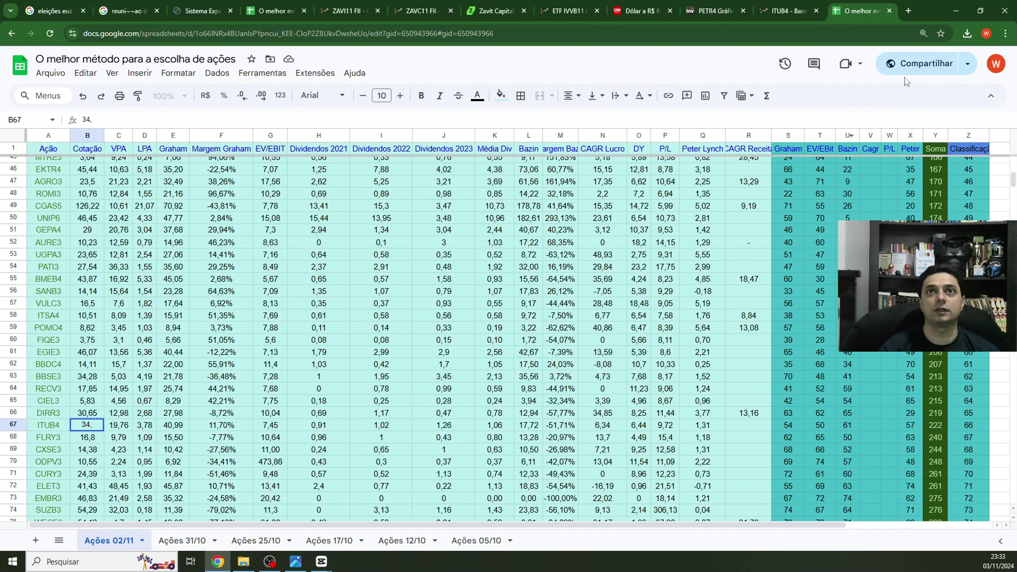
left_click(803, 11)
left_click(863, 11)
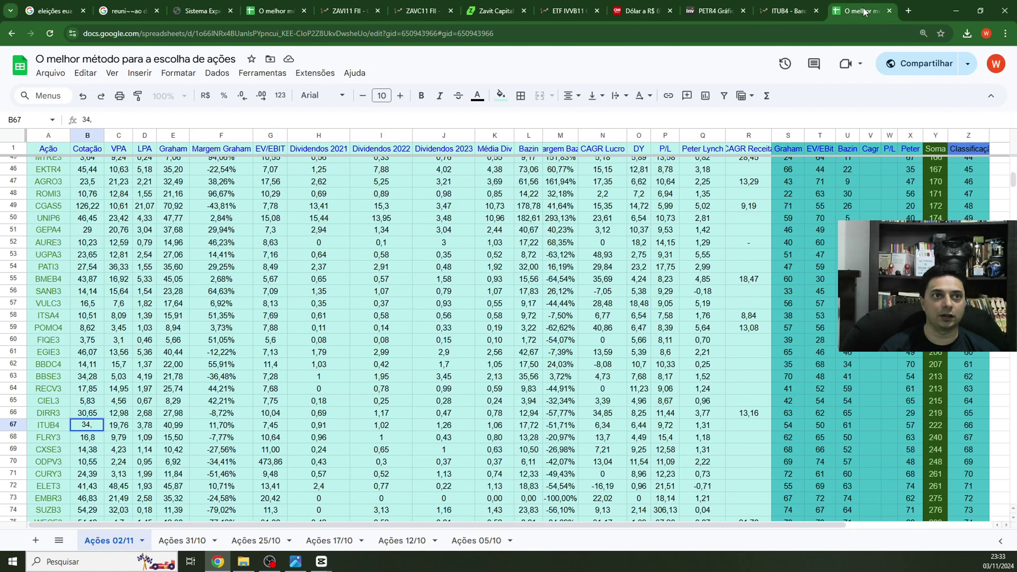
type("81")
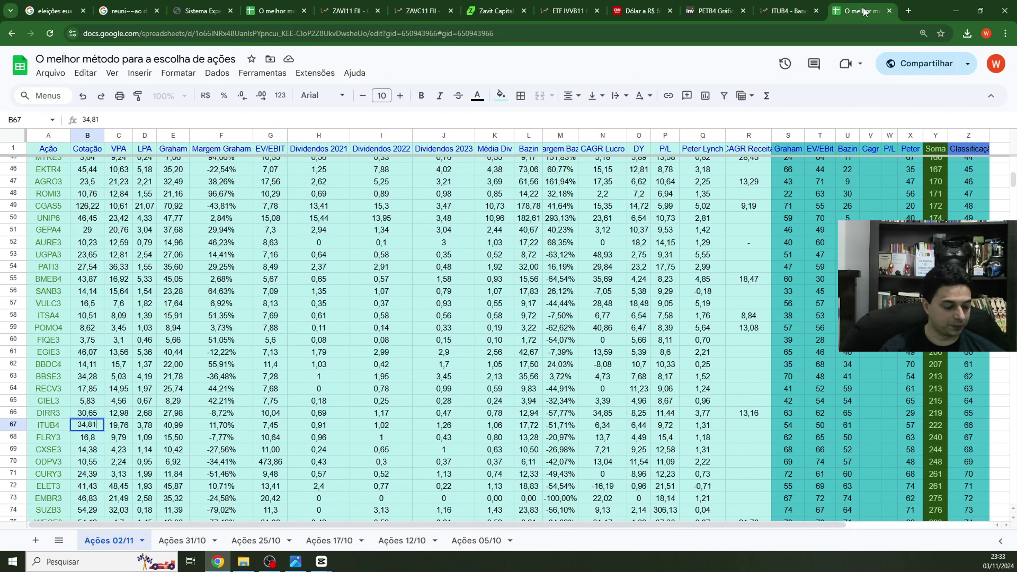
key("Tab")
Compare VPA and LPA on the ITUB4 page with the sheet's values and inspect ITUB4's Graham formula.
left_click(787, 11)
scroll(573, 333, "down", 5)
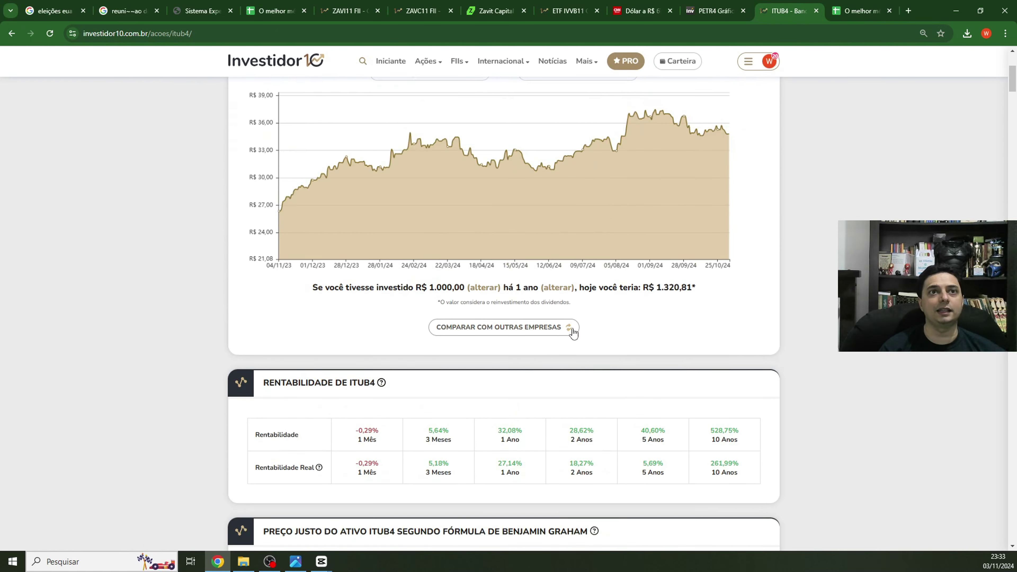
scroll(574, 333, "down", 10)
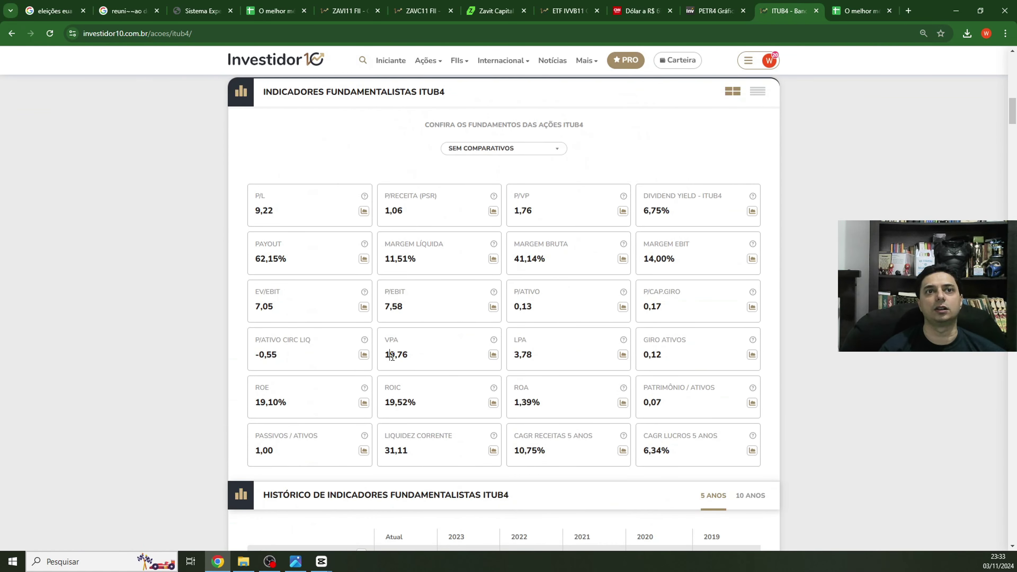
left_click(870, 7)
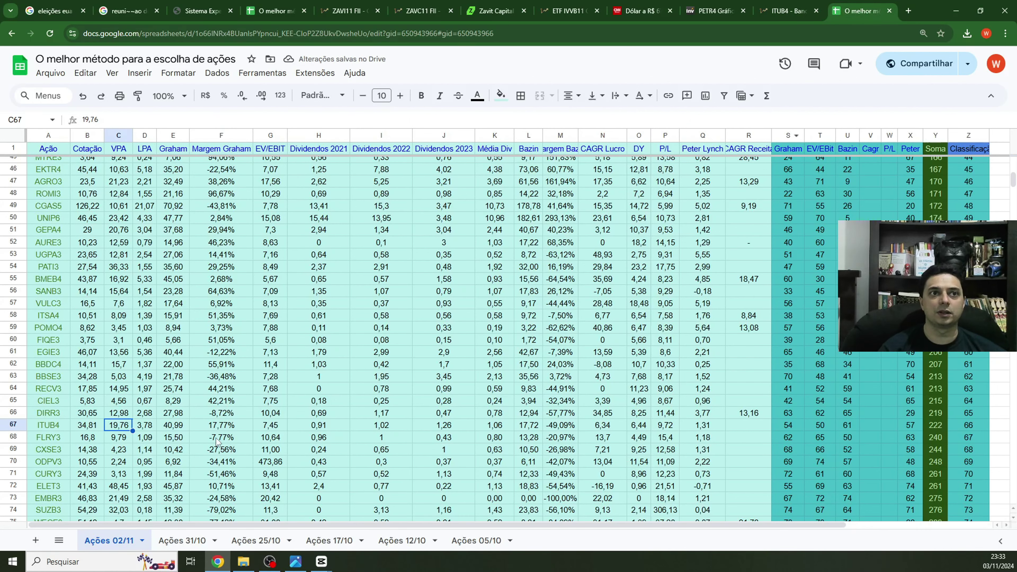
left_click(136, 430)
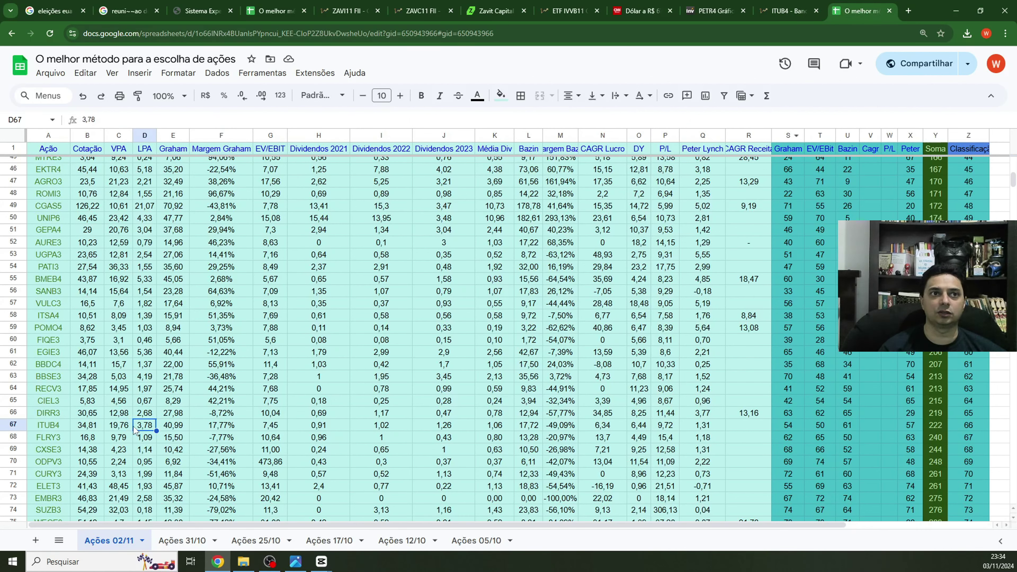
key("Right")
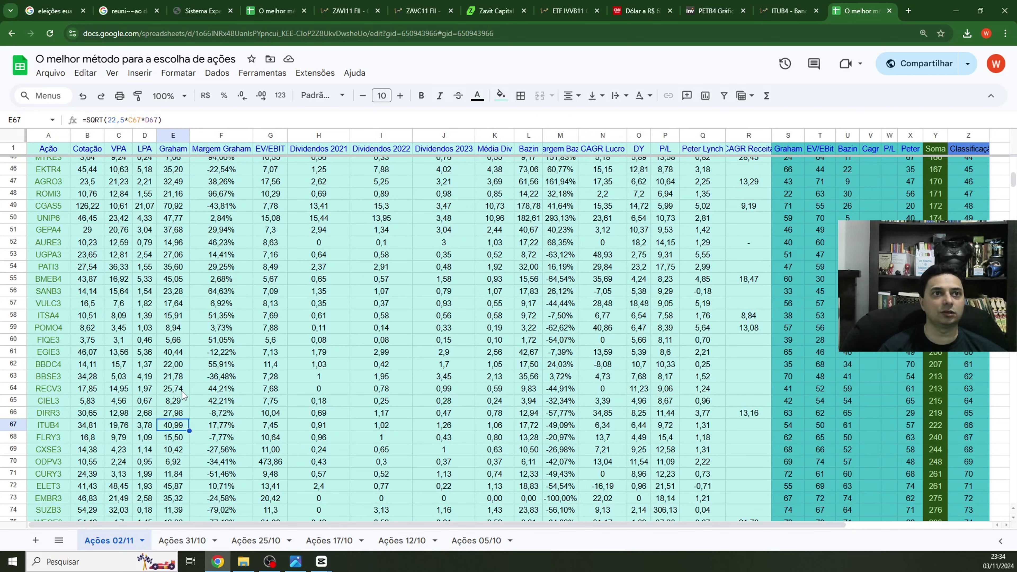
Set ITUB4's LPA to 1 to test its effect on the Graham price, and restore it to 3,78.
left_click(147, 431)
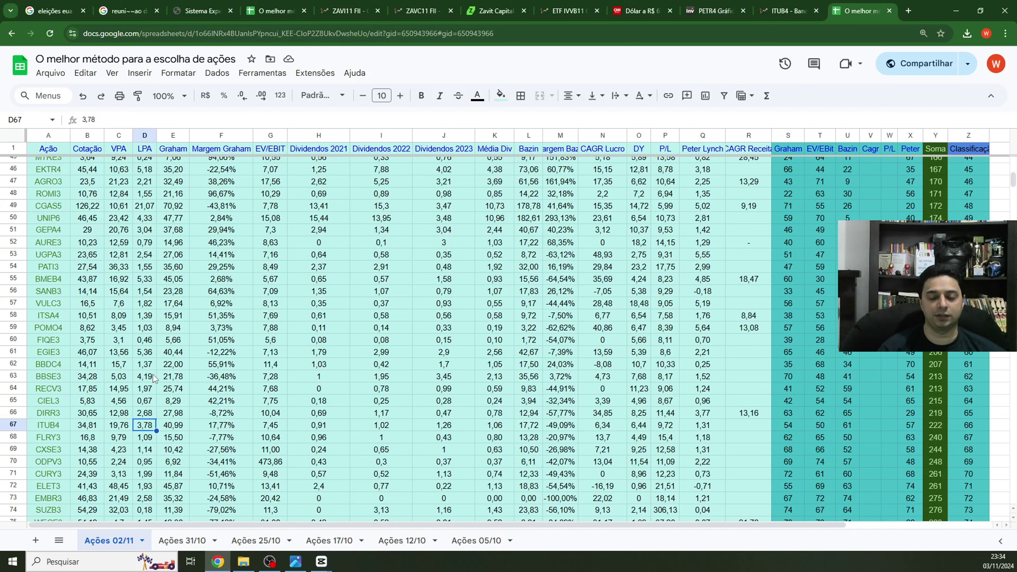
type("1")
key("Return")
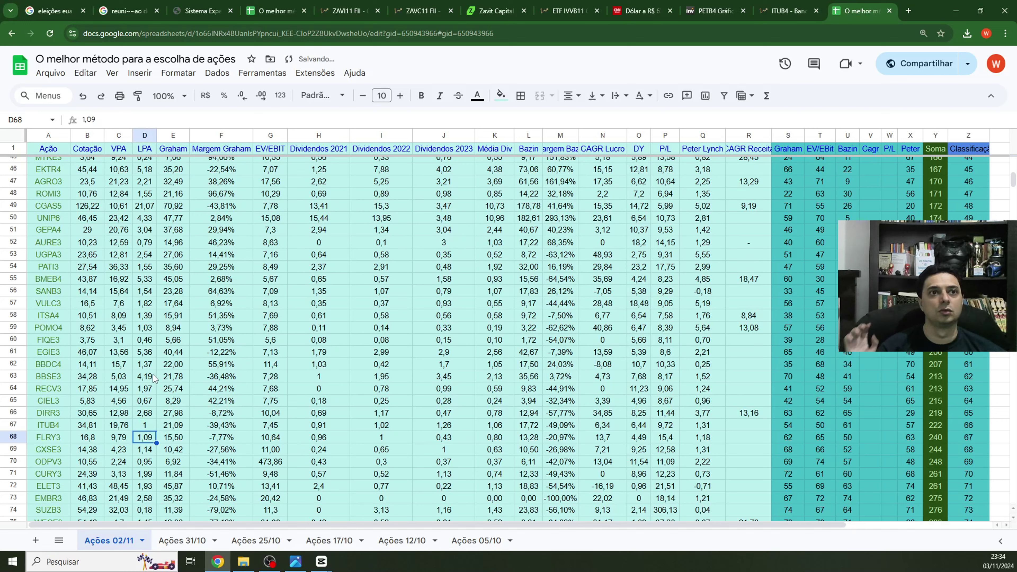
left_click(153, 425)
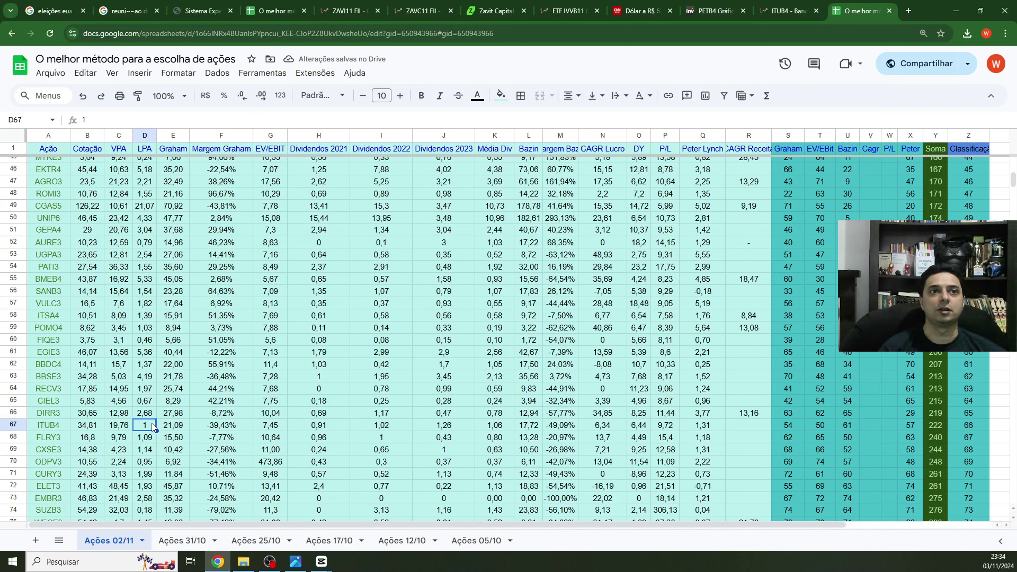
type("3,78")
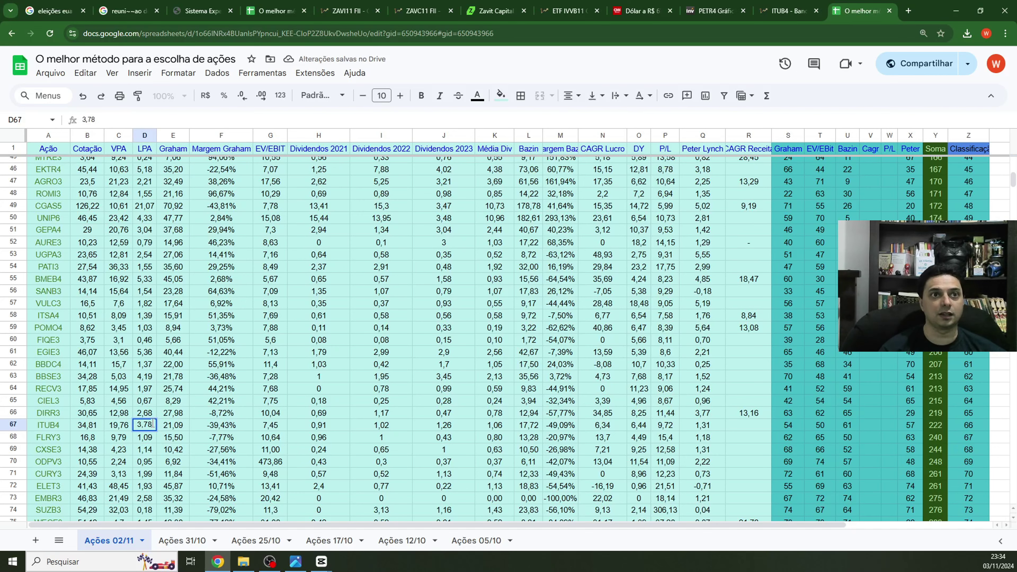
key("Right")
Look up EV/EBIT on the ITUB4 page and set ITUB4's EV/EBIT in the sheet to 7,05.
key("Right")
key("Right")
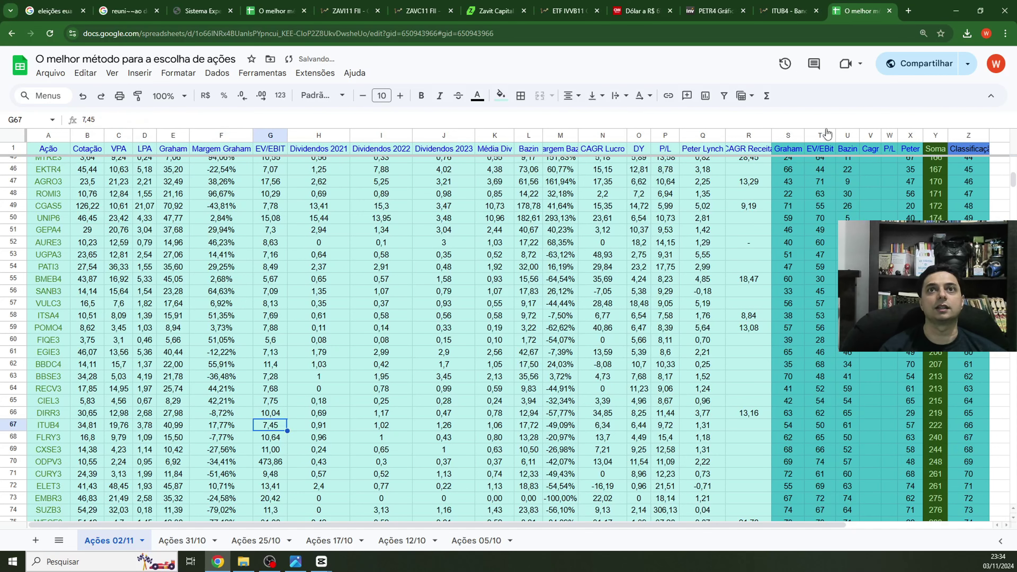
left_click(785, 11)
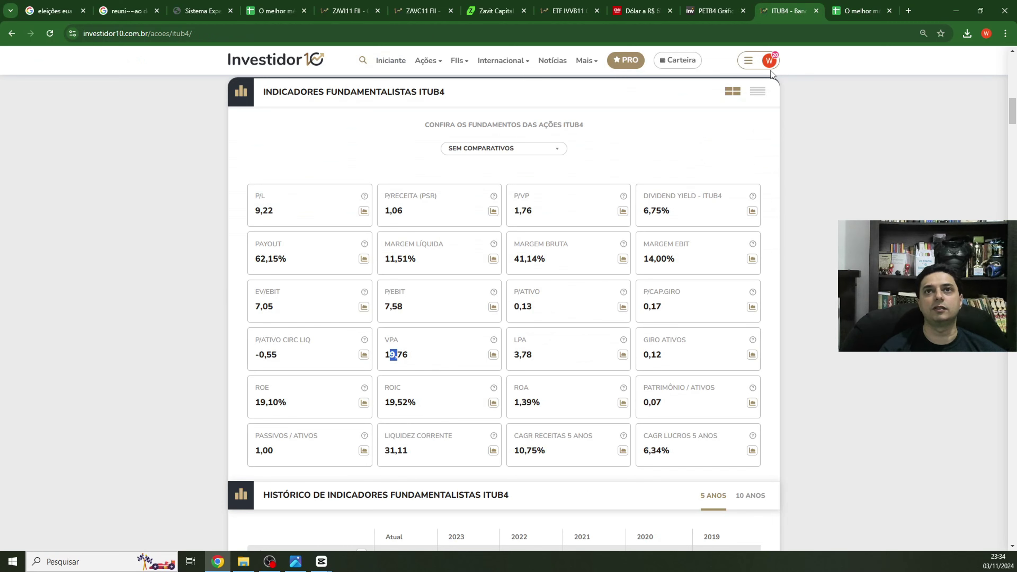
left_click(856, 16)
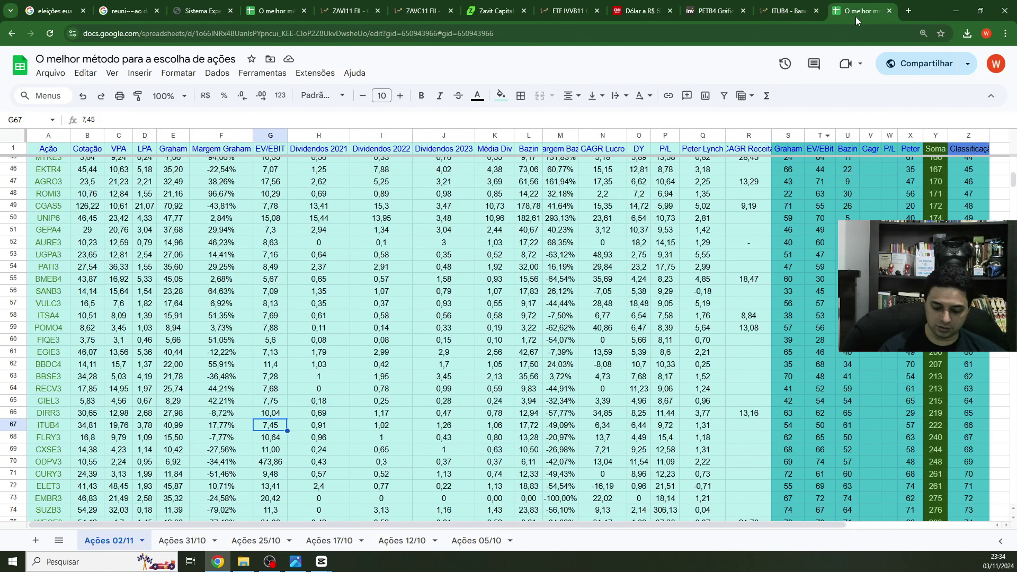
type("7,05")
key("Right")
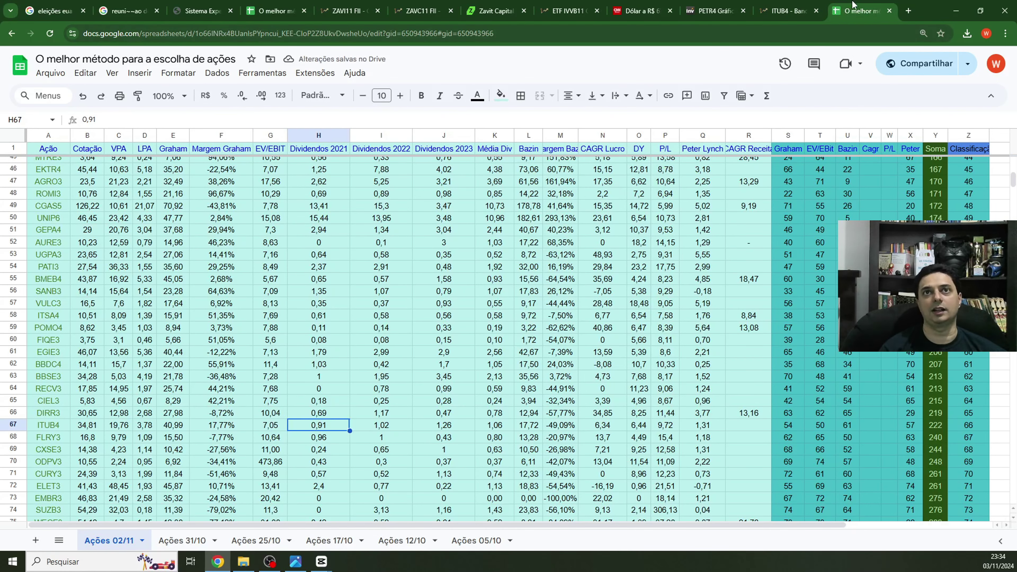
Switch the ITUB4 page's dividend history chart to Dividendos Pagos and examine the amounts paid from 2021 to 2023.
left_click(787, 11)
scroll(655, 349, "down", 15)
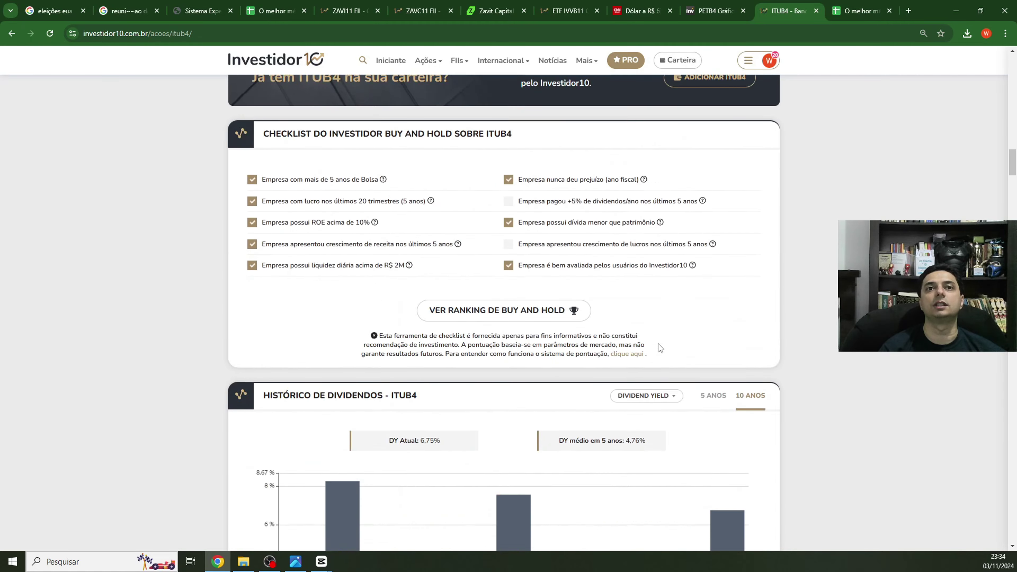
scroll(660, 348, "down", 5)
mouse_move(618, 305)
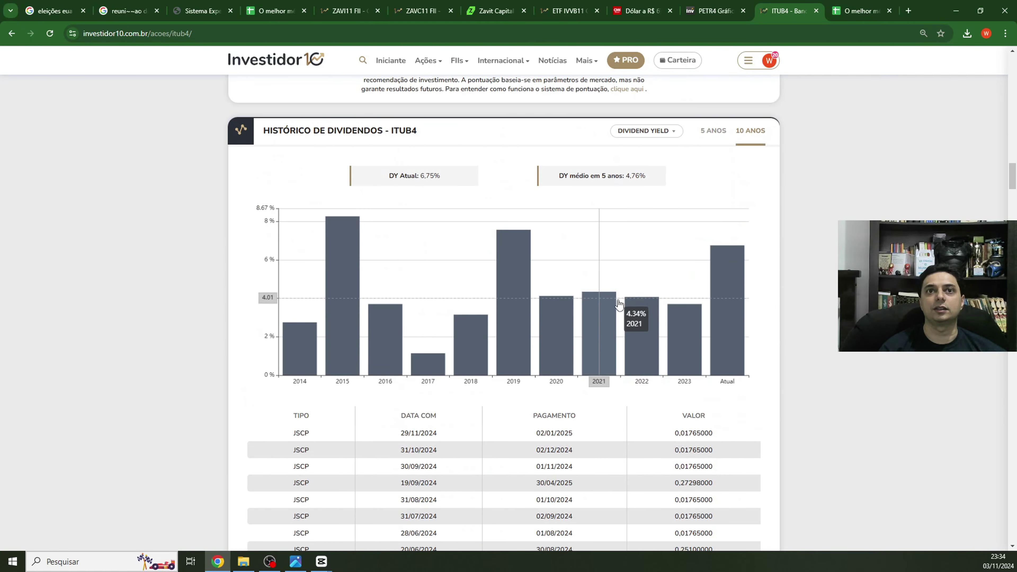
left_click(672, 131)
left_click(663, 161)
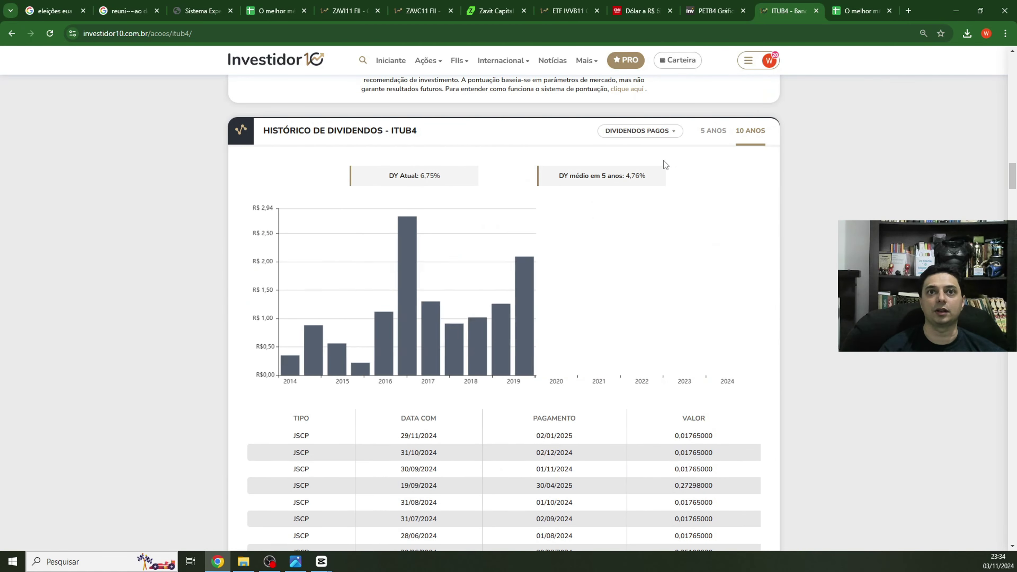
mouse_move(600, 295)
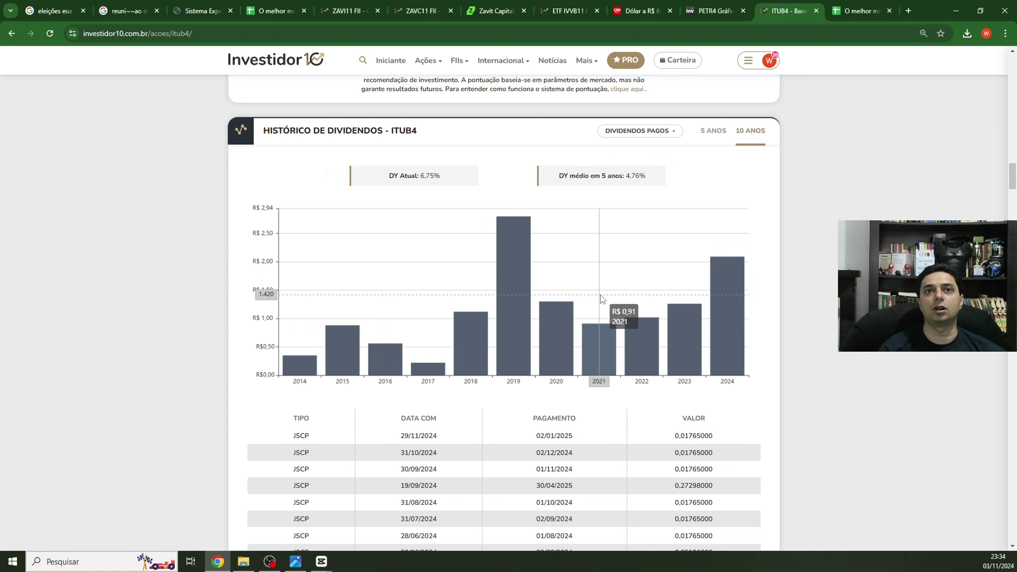
mouse_move(698, 293)
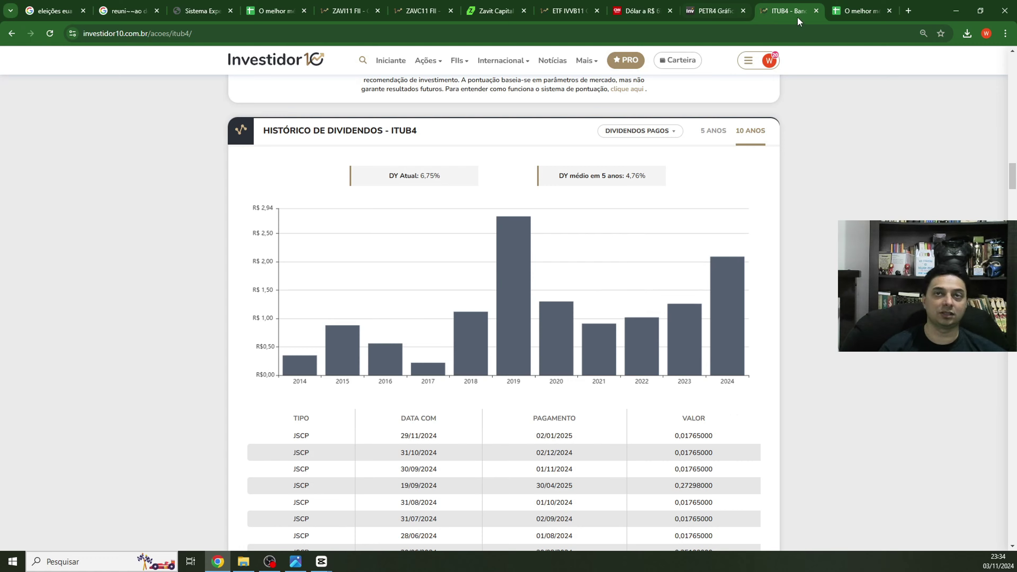
Return to the Ações 02/11 sheet and check ITUB4's yearly dividends, dividend average and Bazin formula.
left_click(861, 11)
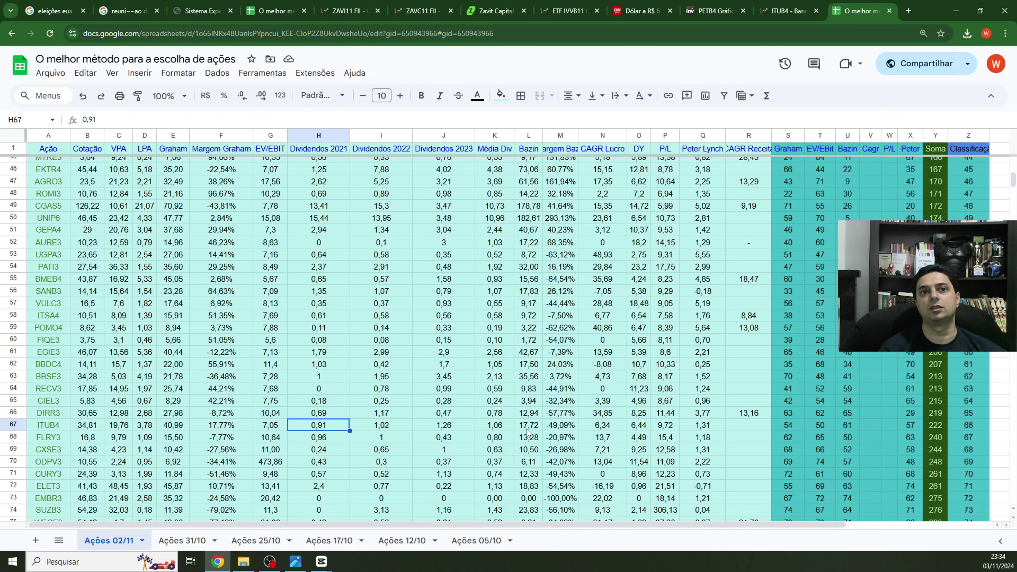
key("Right")
key("Right")
key("Right")
key("Right")
key("Right")
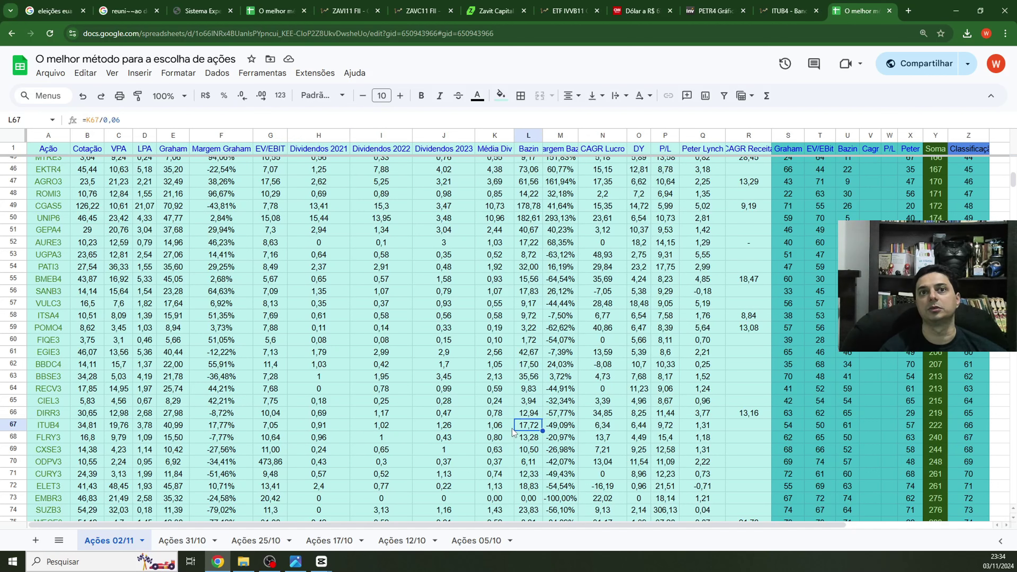
key("Right")
Expand the fundamental indicator history on the ITUB4 page and examine the five-year revenue and profit CAGR rows.
left_click(787, 10)
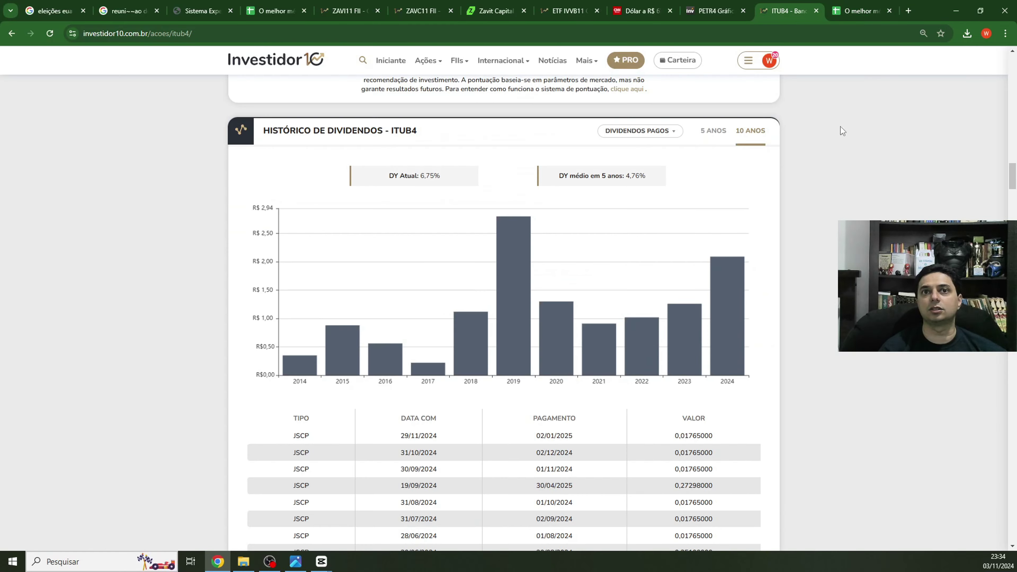
scroll(640, 333, "down", 5)
scroll(639, 334, "up", 10)
scroll(639, 338, "up", 10)
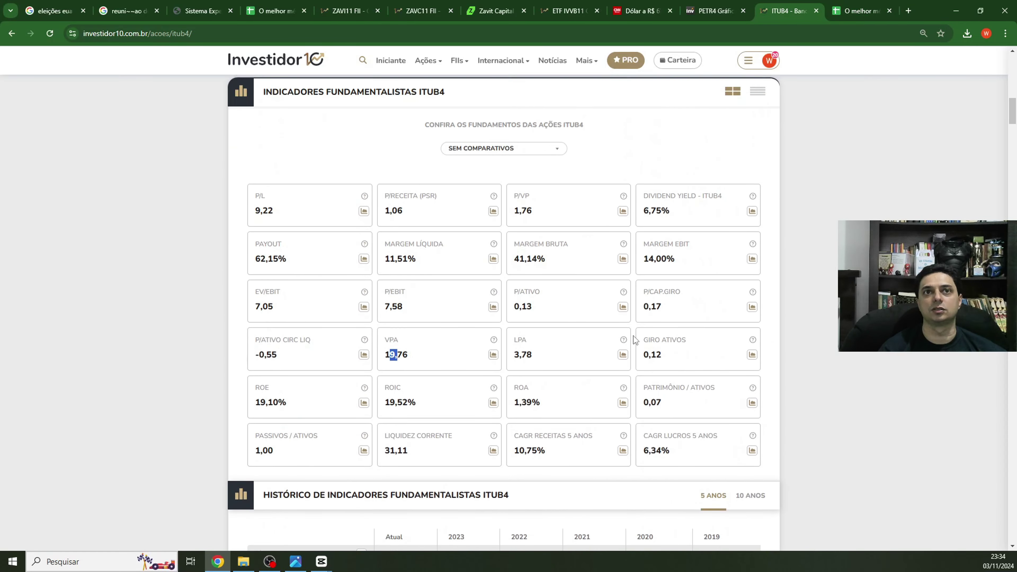
scroll(637, 338, "down", 3)
scroll(635, 306, "down", 3)
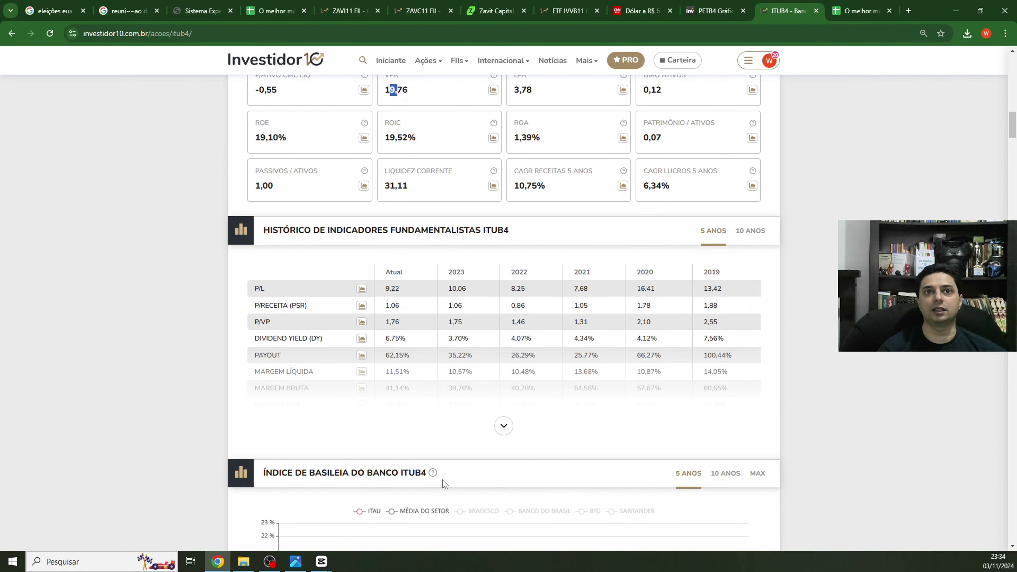
left_click(504, 426)
scroll(467, 399, "down", 9)
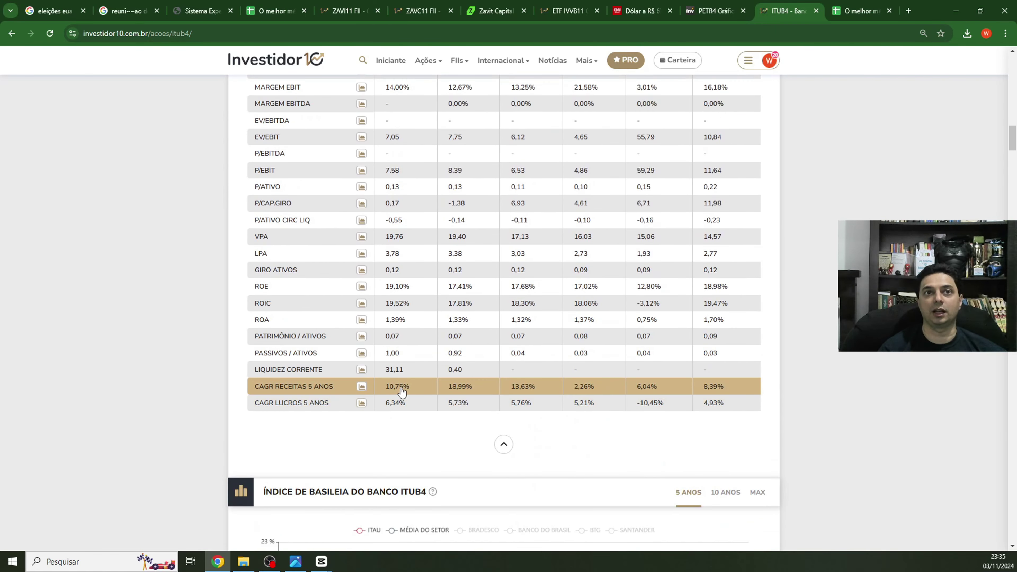
scroll(452, 403, "up", 2)
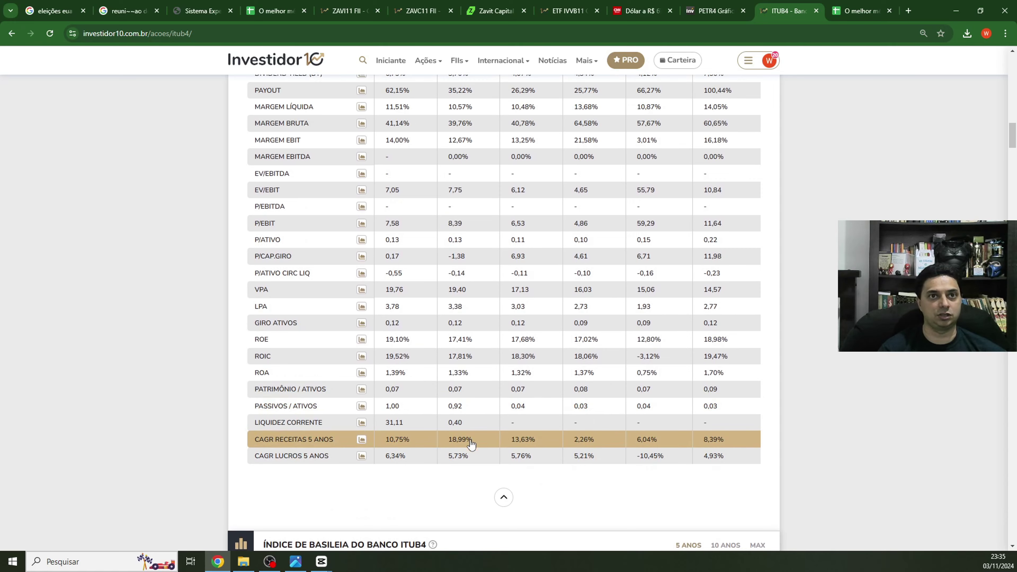
Compare the CAGR Lucros 5 Anos indicator on the ITUB4 page with ITUB4's CAGR Lucro in the sheet.
scroll(468, 445, "up", 3)
scroll(592, 405, "up", 7)
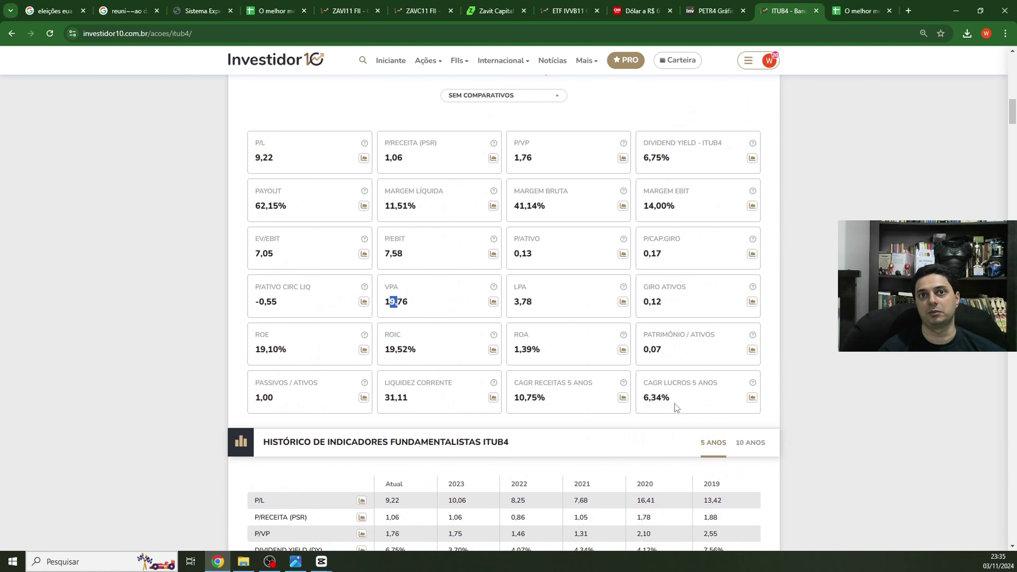
left_click_drag(674, 399, 653, 399)
left_click(653, 399)
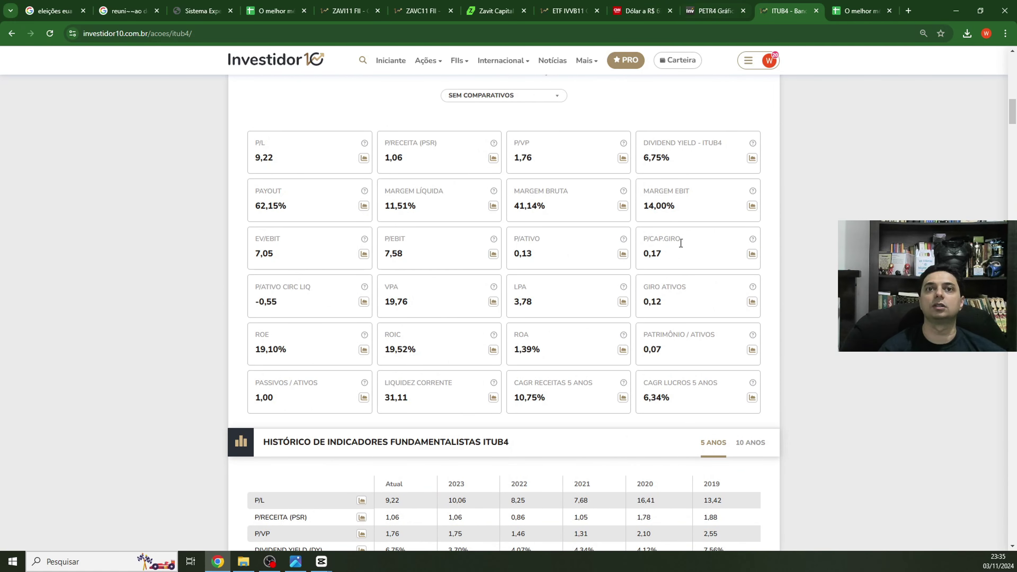
left_click(856, 11)
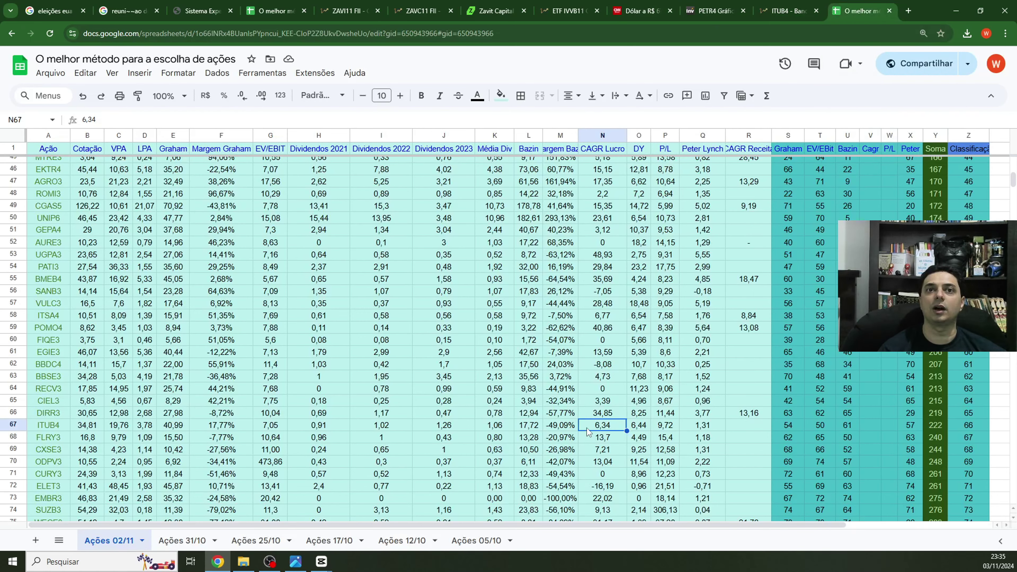
Set ITUB4's DY to 6,75 and its P/L to 9,22 in the Ações 02/11 sheet, following its Investidor10 page.
left_click(787, 11)
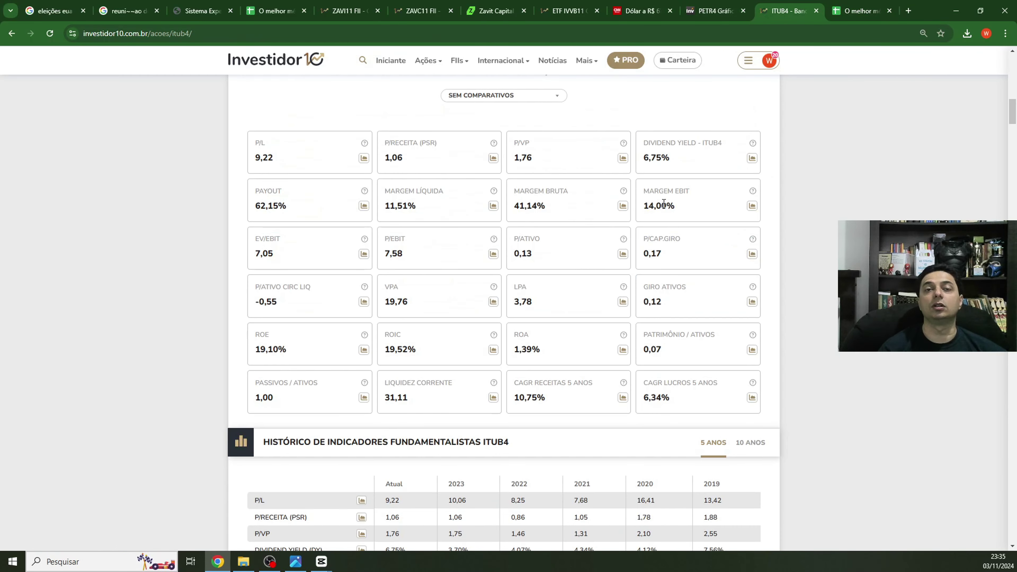
left_click(857, 11)
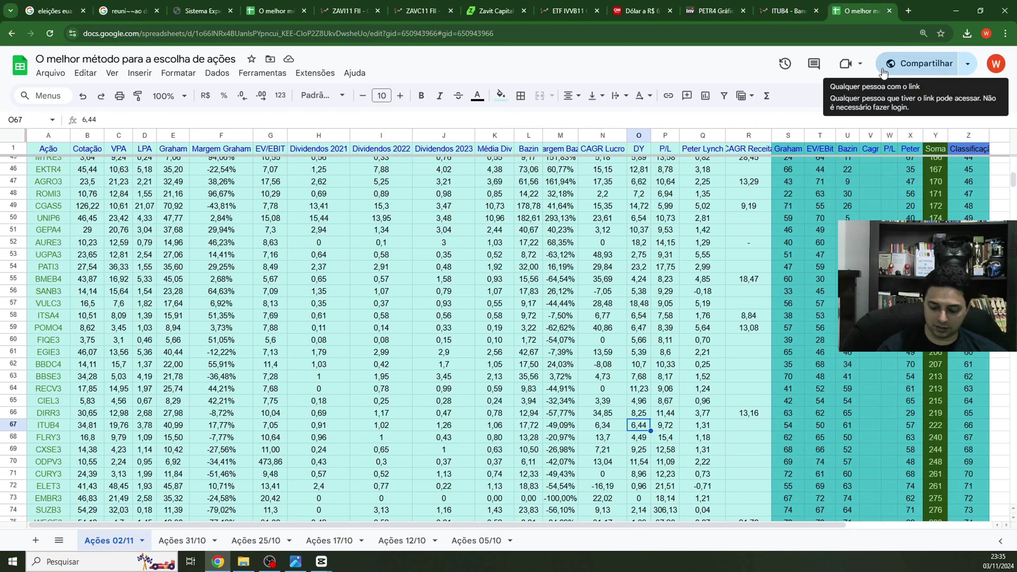
type("6,")
key("Tab")
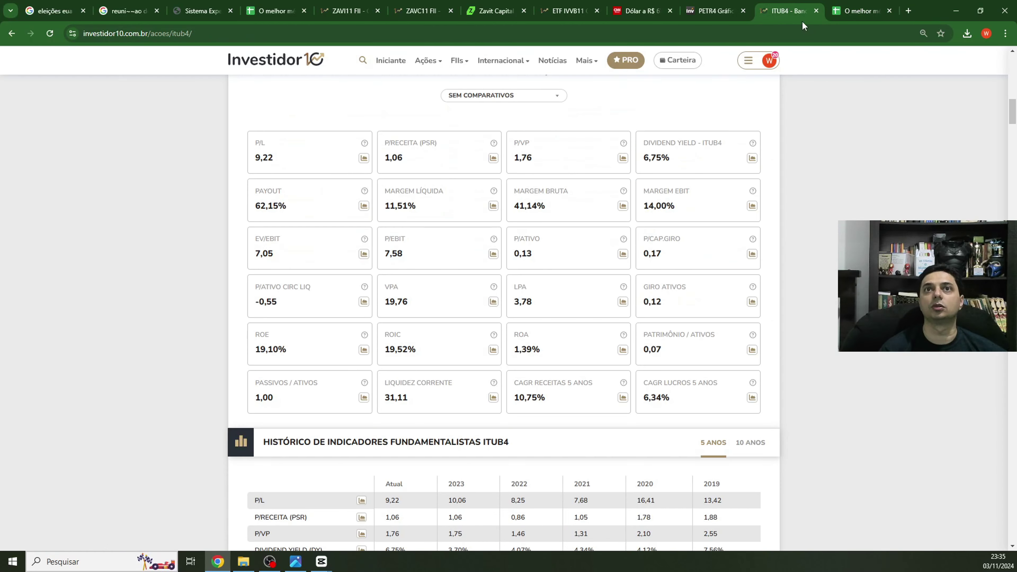
left_click(786, 11)
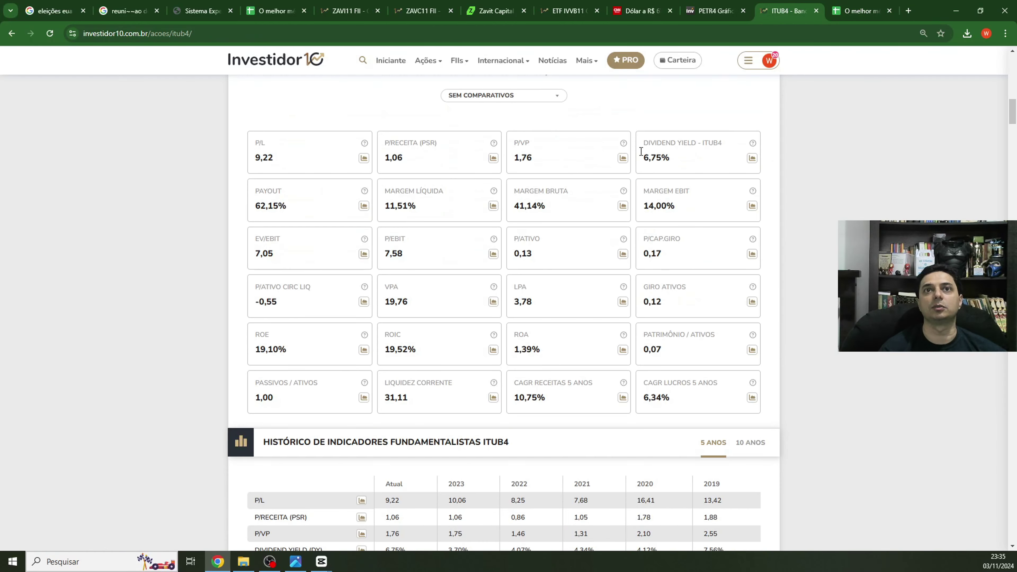
left_click(857, 8)
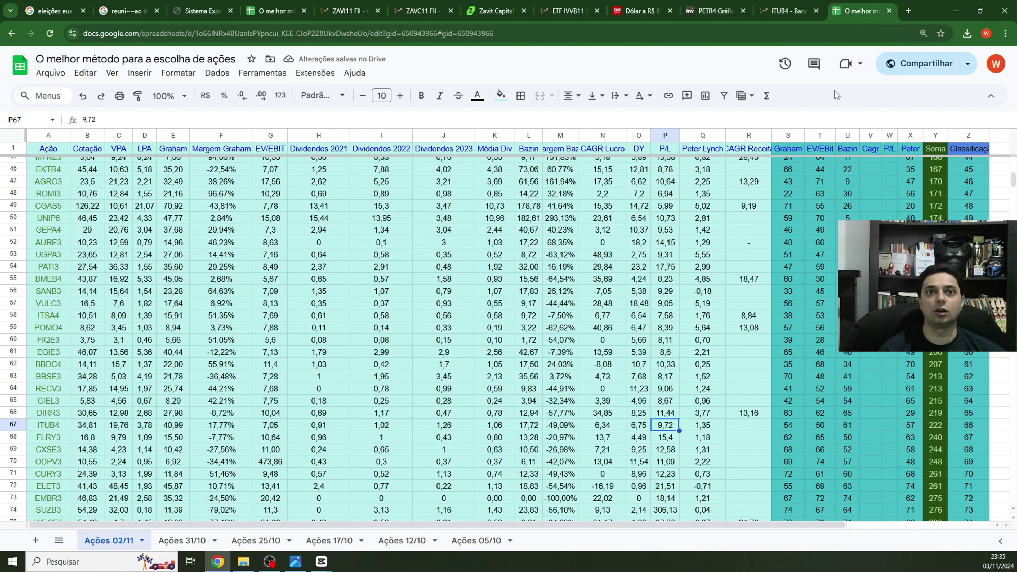
type("9,22")
key("Return")
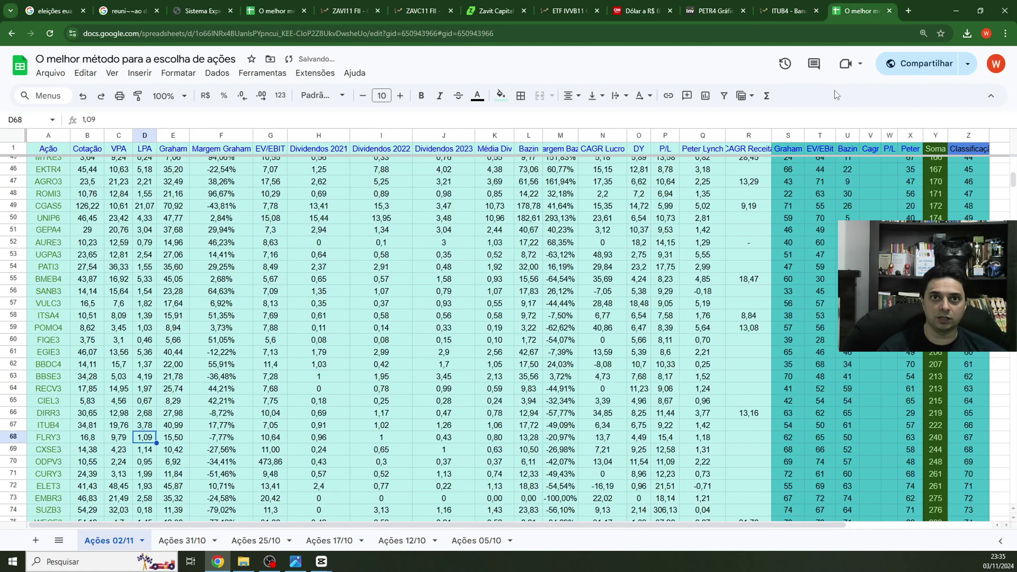
Sort the Ações 02/11 sheet by Margem Graham in descending order.
scroll(368, 445, "up", 14)
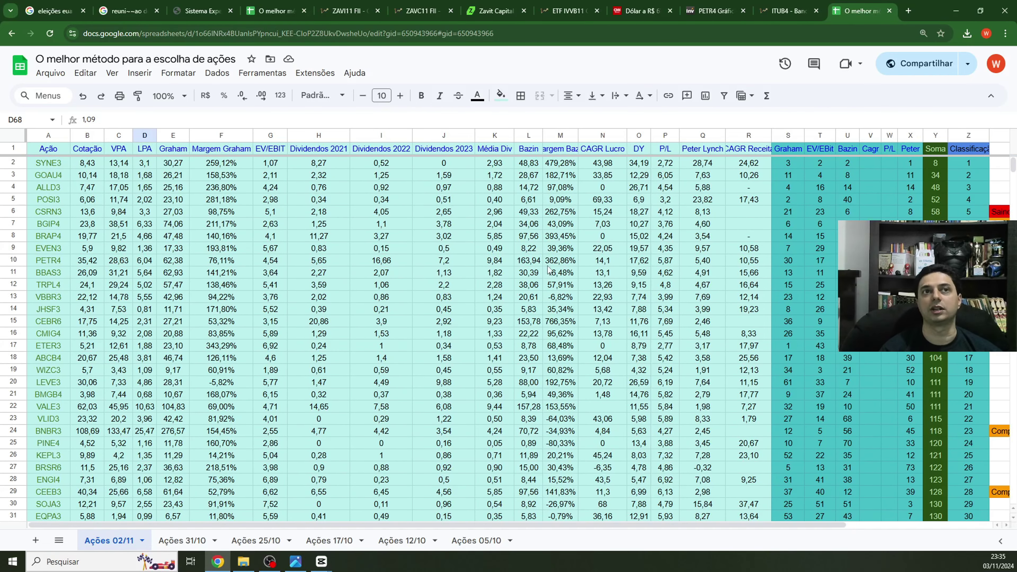
left_click(245, 137)
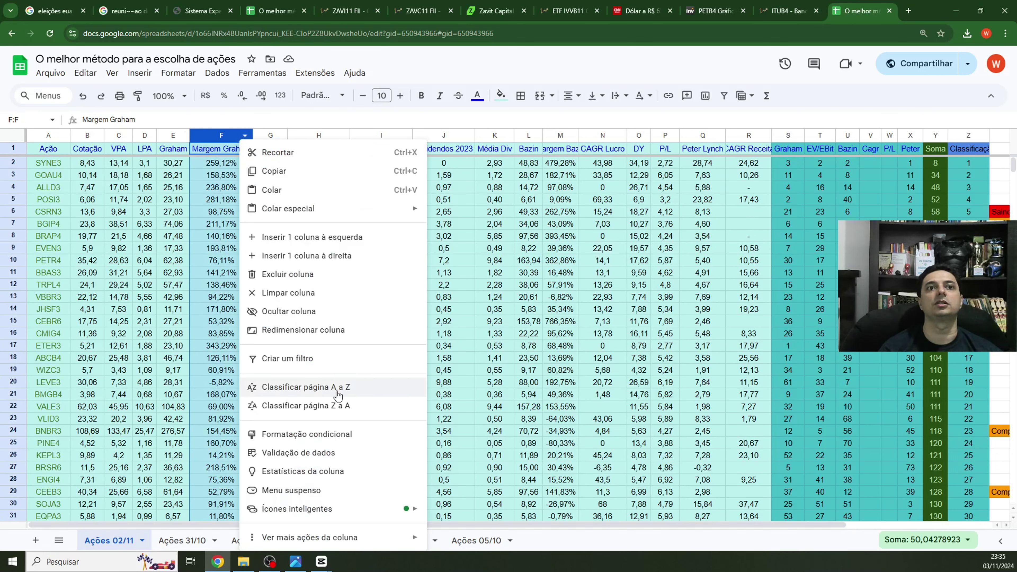
left_click(328, 409)
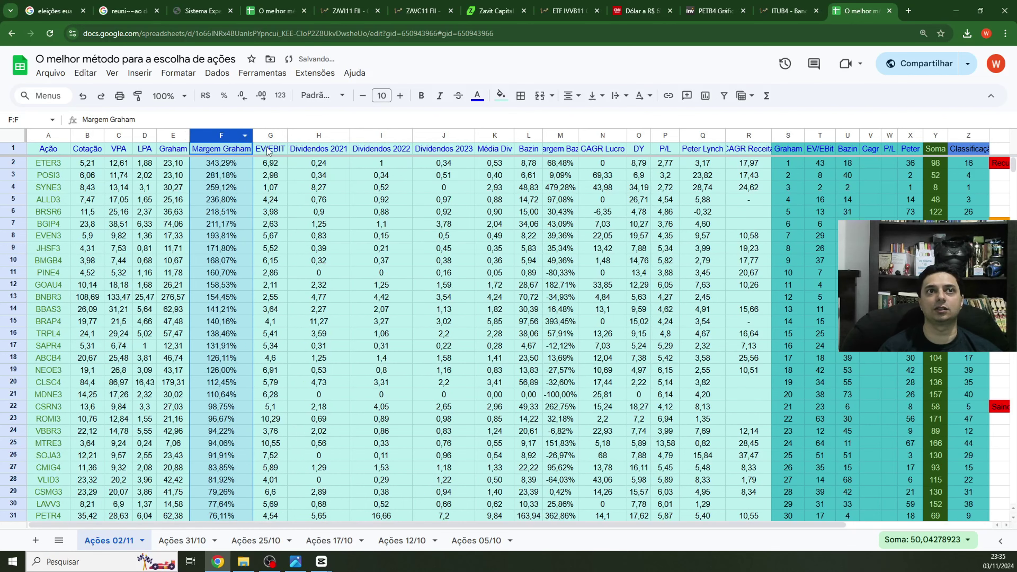
Copy the ranking numbers 1 to 74 from S2:S75 in the Graham ranking column.
left_click(790, 161)
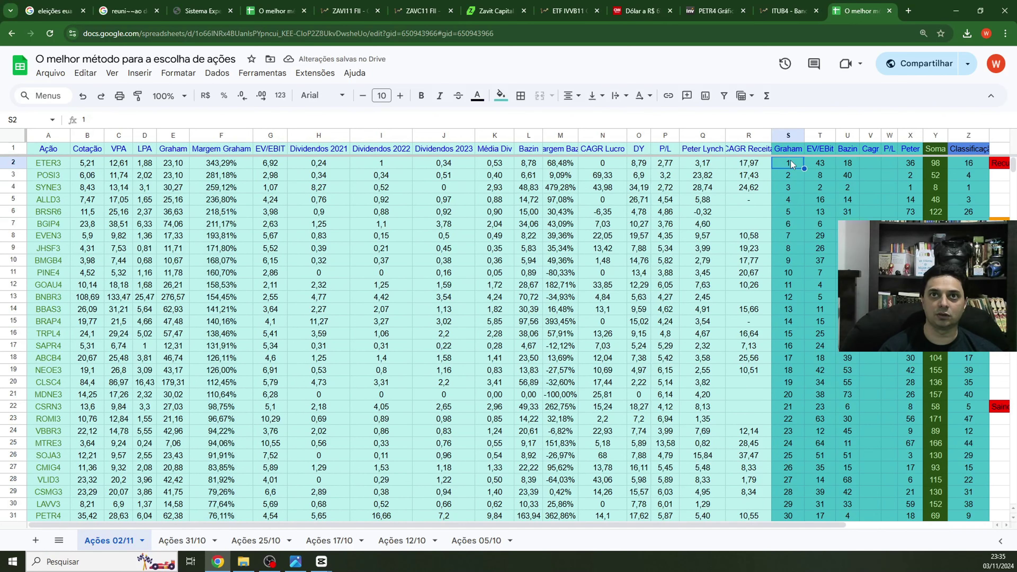
key("Down")
key("Down")
key("Down")
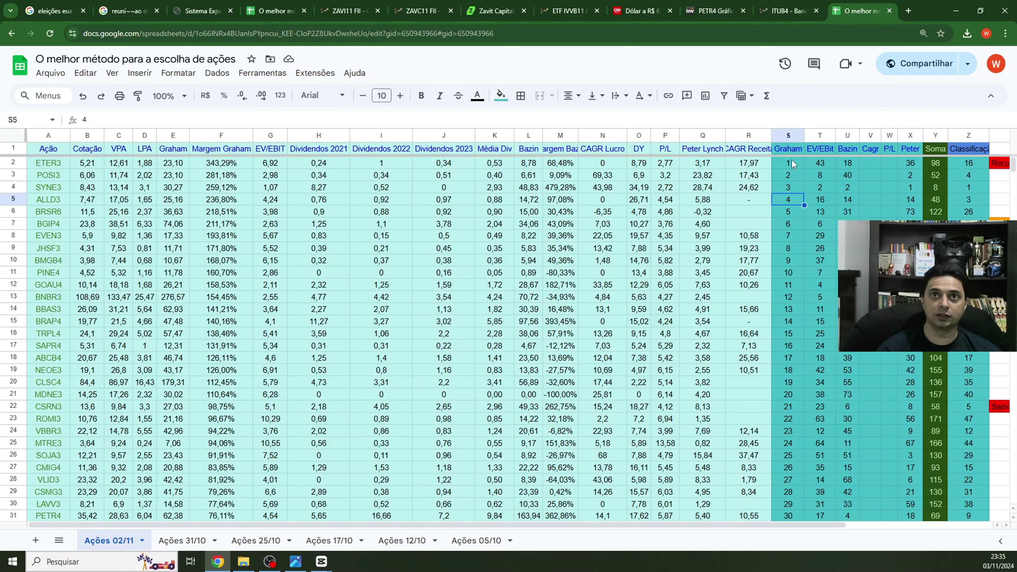
left_click(796, 166)
key("shift+Down")
key("shift+Down")
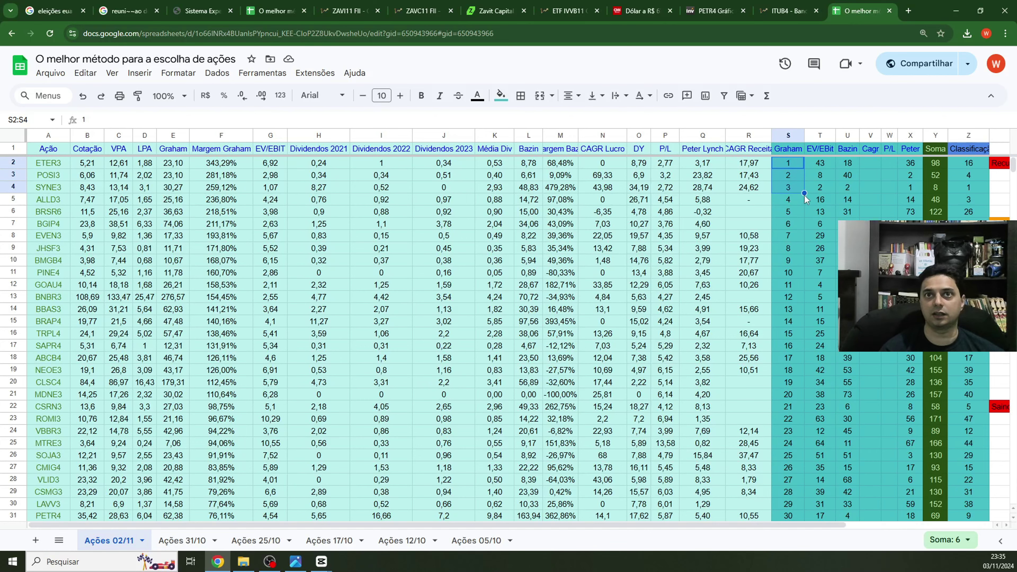
scroll(808, 521, "down", 8)
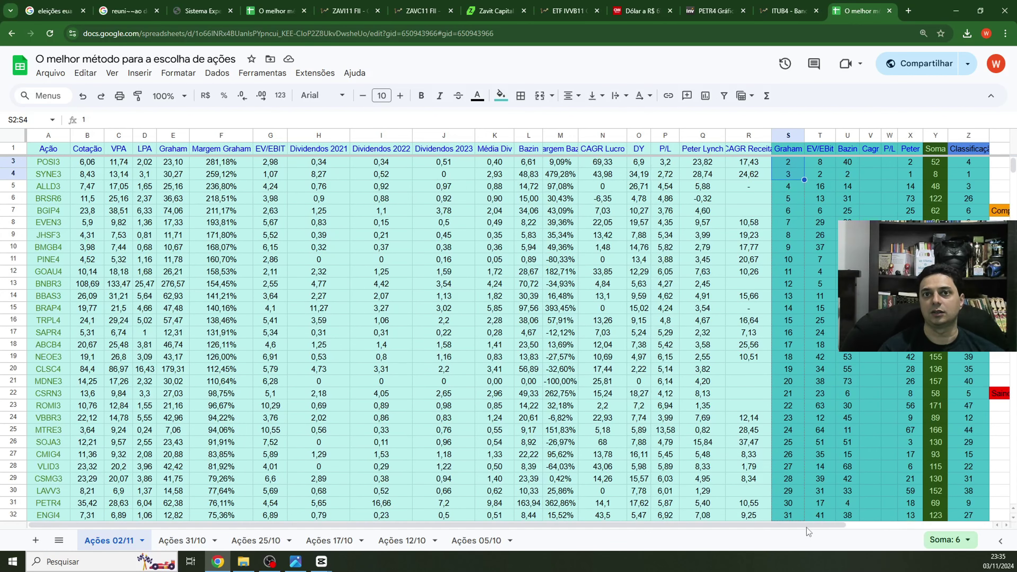
scroll(799, 377, "down", 10)
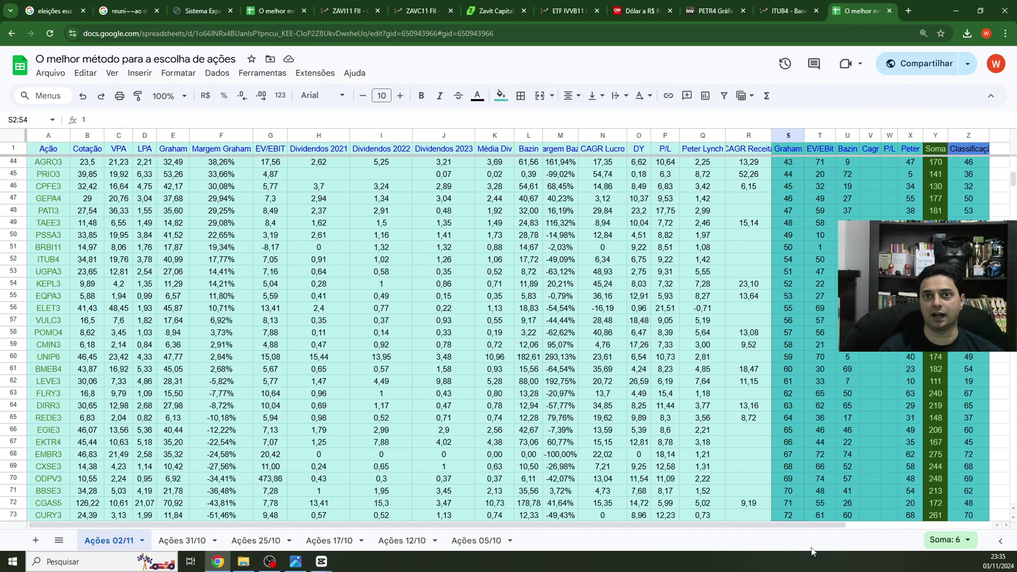
left_click(796, 382, "shift")
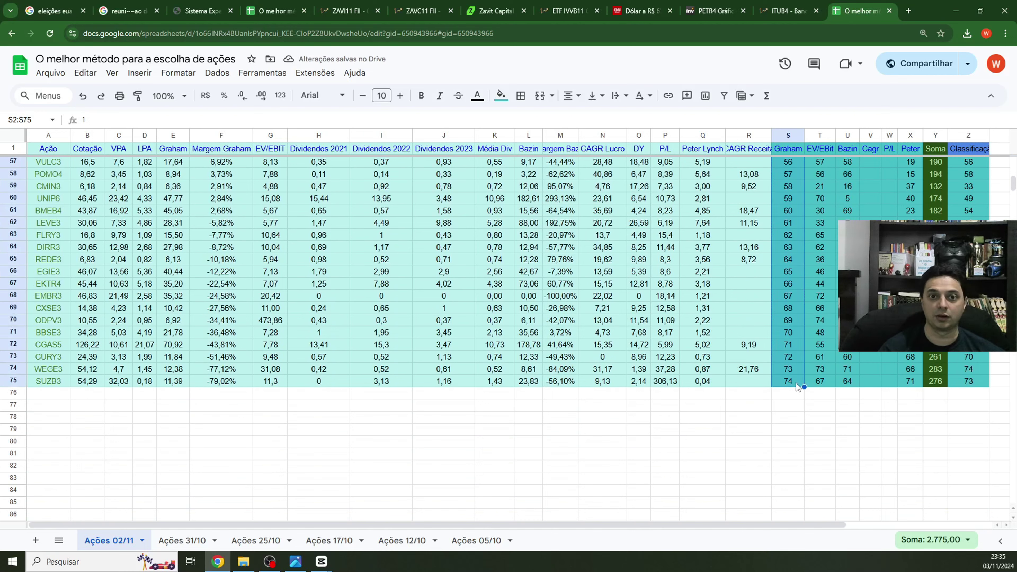
key("ctrl+c")
Sort the sheet by EV/EBIT in ascending order and paste the copied ranking into the EV/EBIT ranking column from T2.
scroll(773, 383, "up", 18)
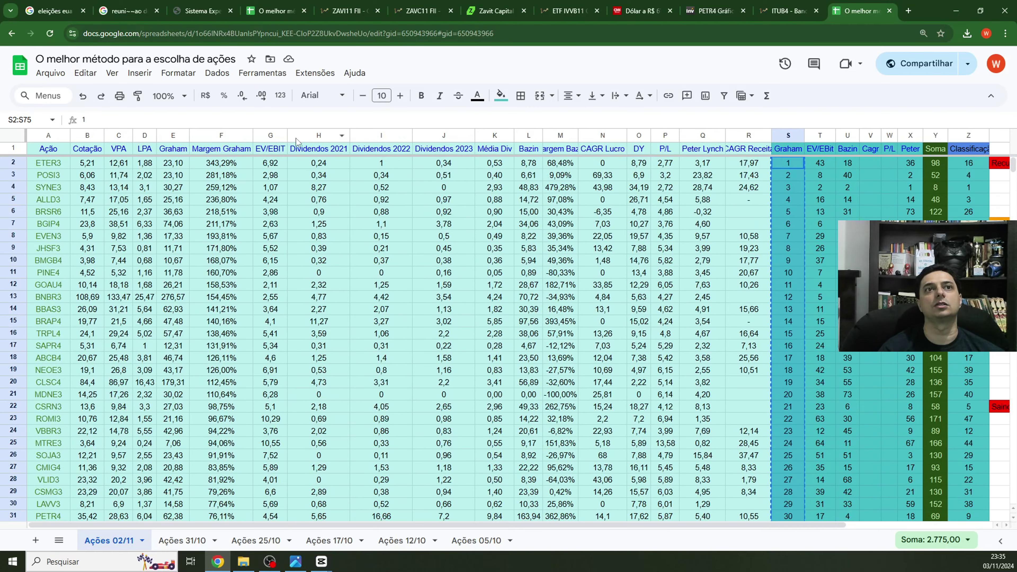
left_click(279, 135)
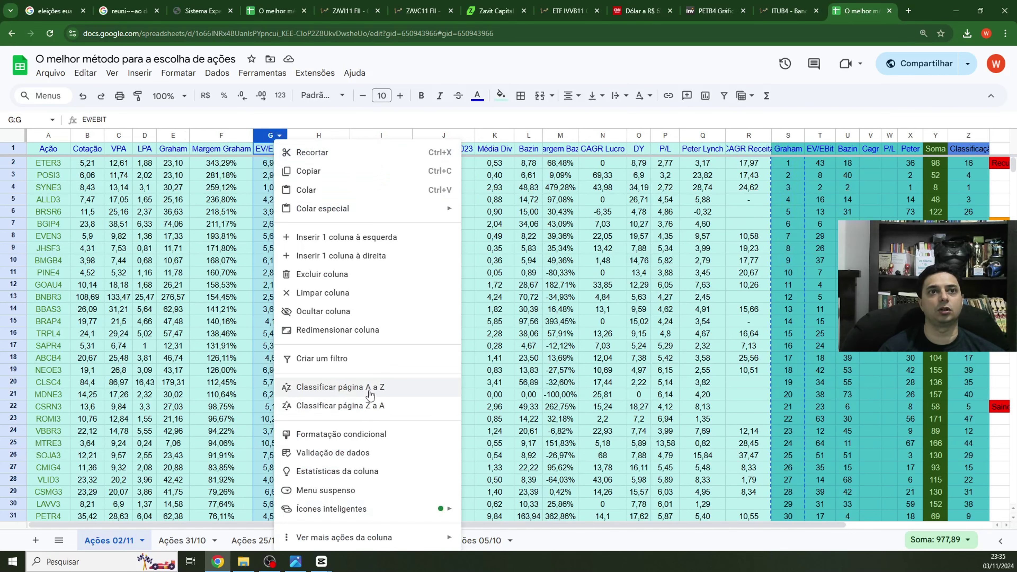
left_click(341, 387)
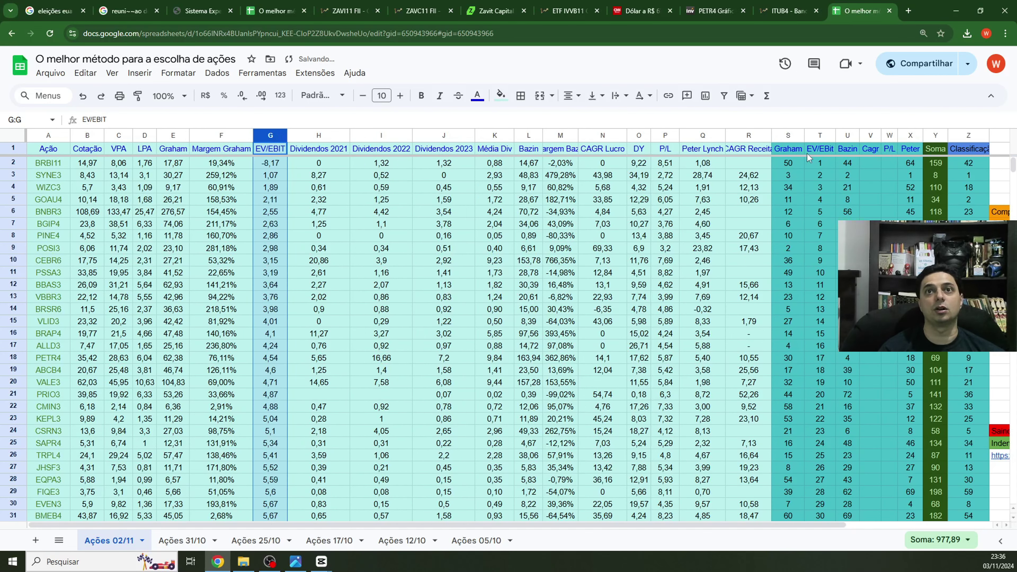
left_click(821, 163)
double_click(835, 169)
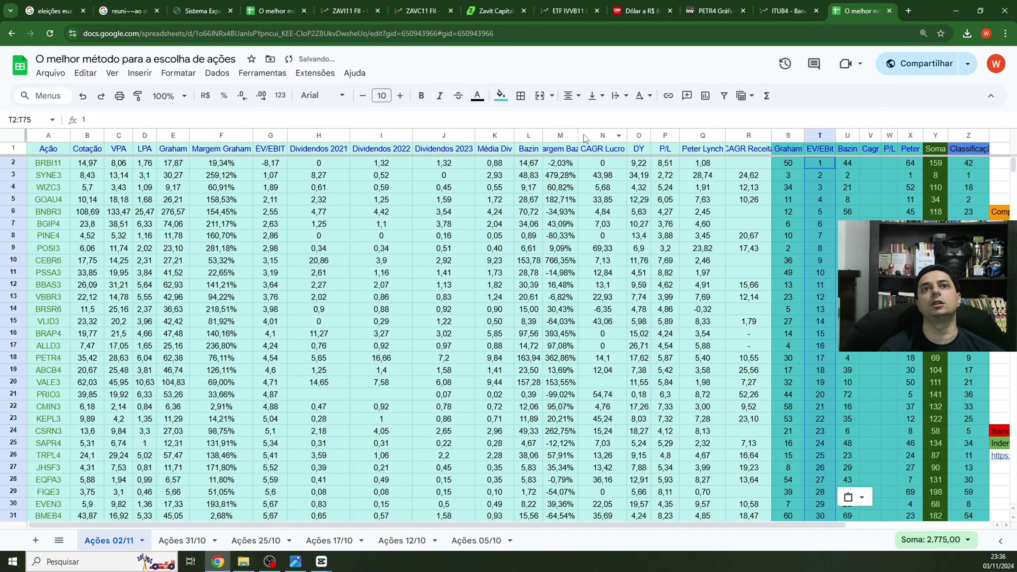
Sort the sheet by Margem Bazin in descending order and paste the copied ranking into the Bazin ranking column from U2.
left_click(570, 135)
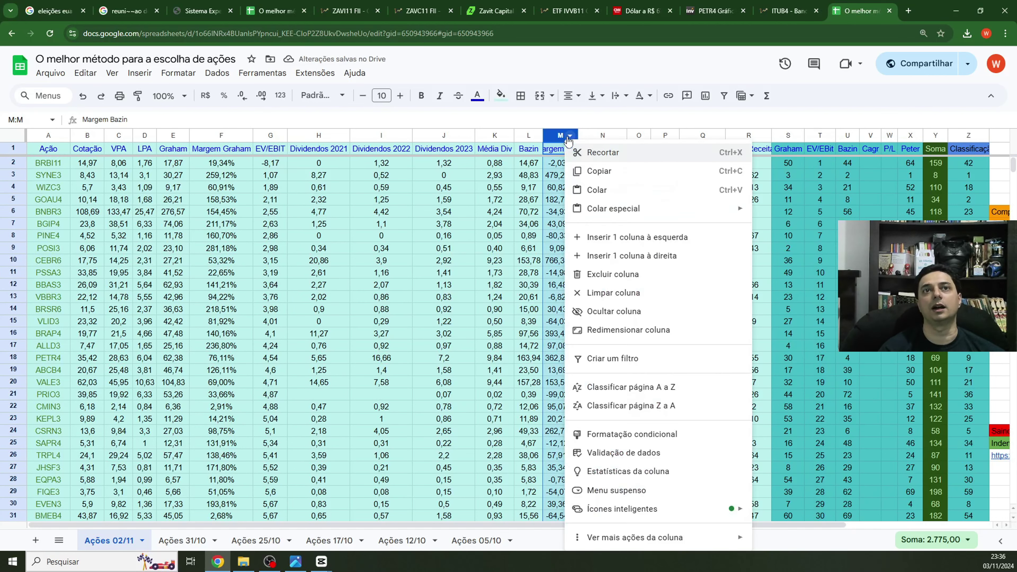
left_click(629, 406)
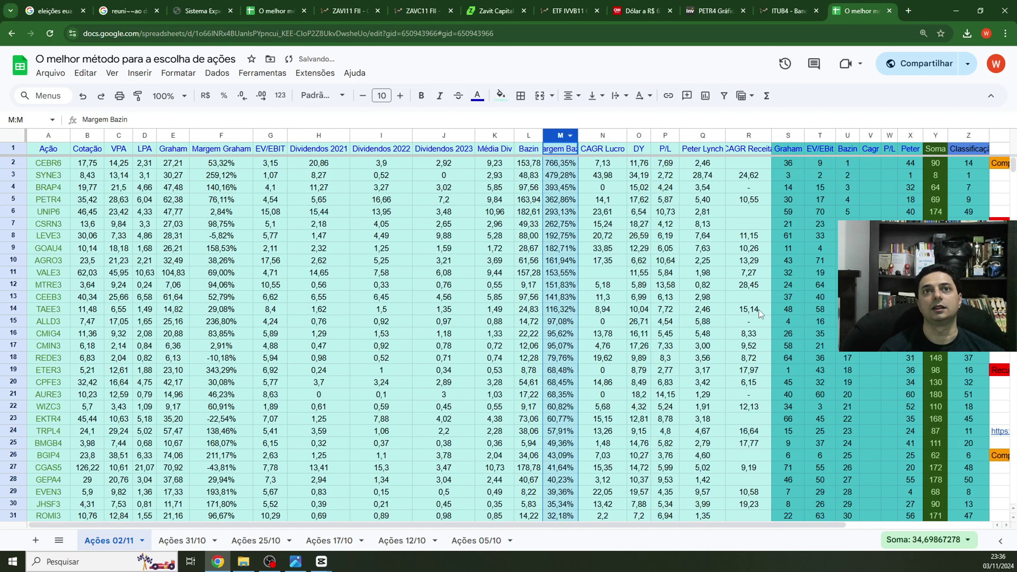
left_click(847, 166)
double_click(858, 169)
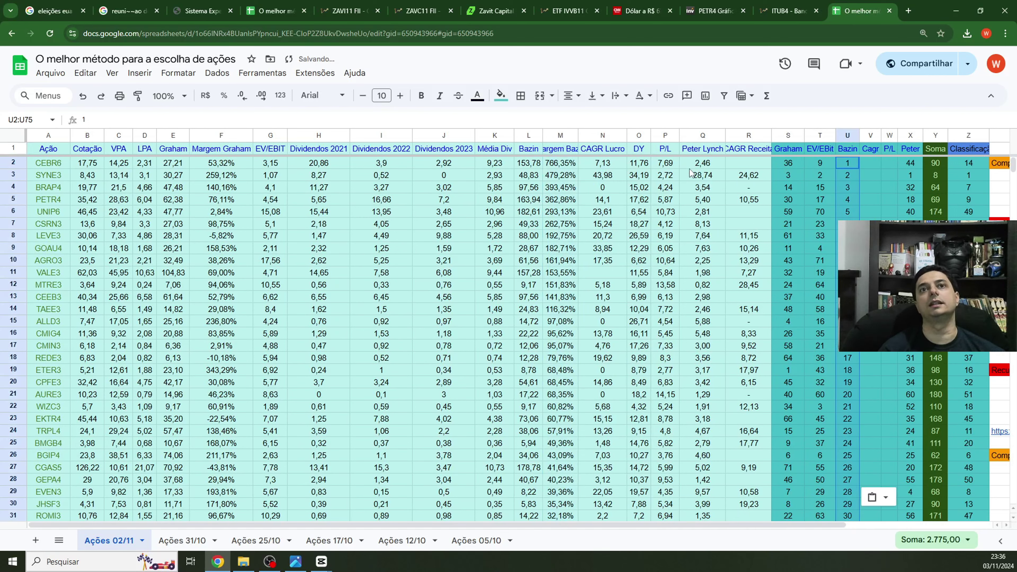
Sort the sheet by the Peter Lynch indicator in descending order and paste the copied ranking into the Peter column from X2.
left_click(718, 136)
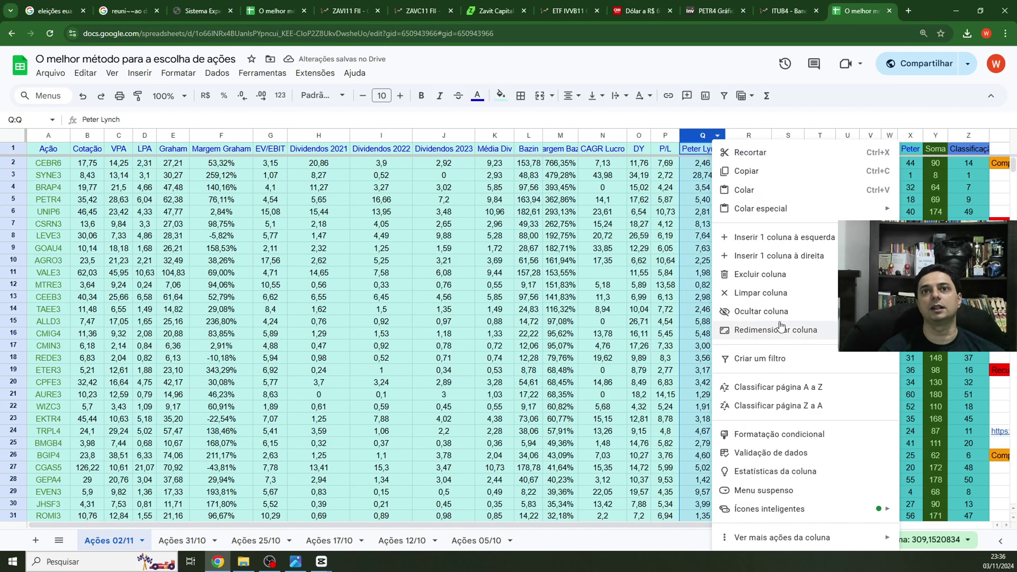
left_click(777, 386)
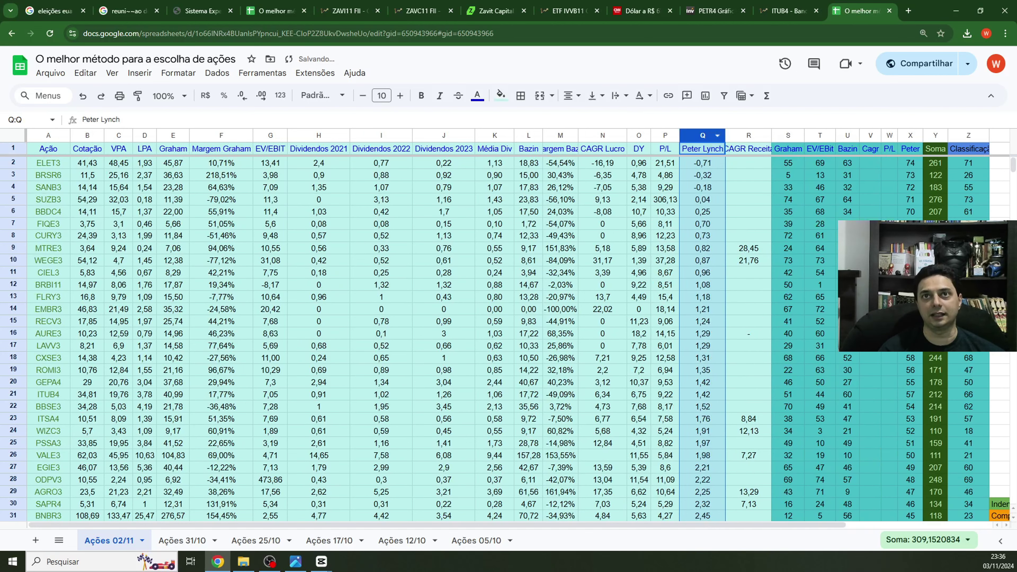
left_click(717, 136)
left_click(794, 406)
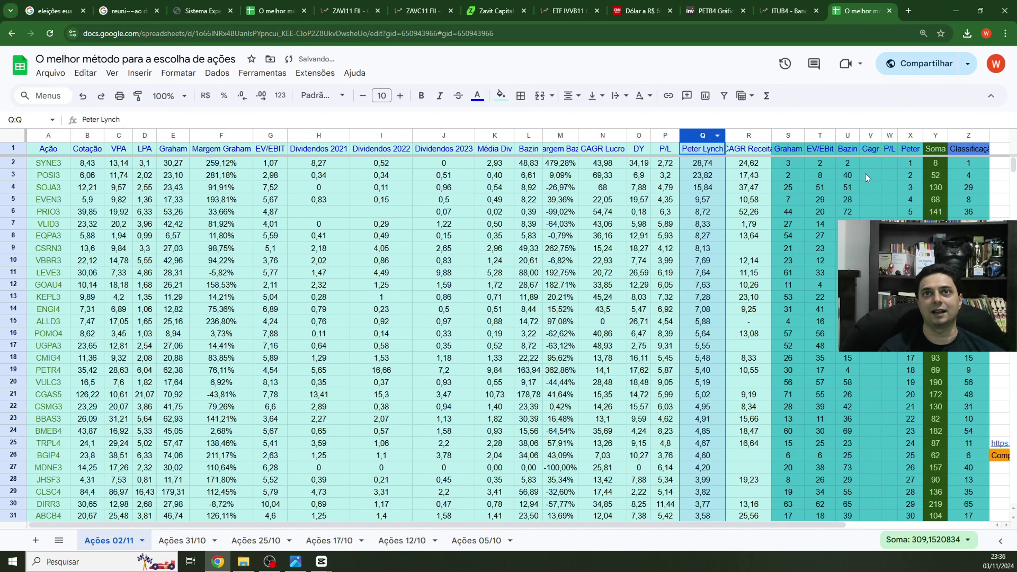
left_click(910, 164)
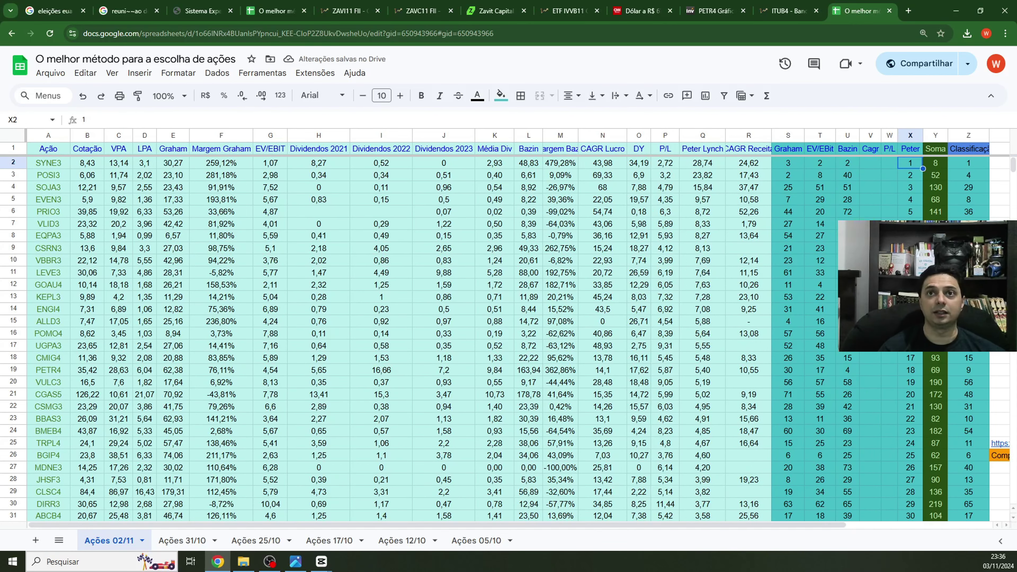
key("ctrl+v")
Sort the sheet by Soma in ascending order and paste the copied ranking into the Classificação column from Z2.
left_click(940, 135)
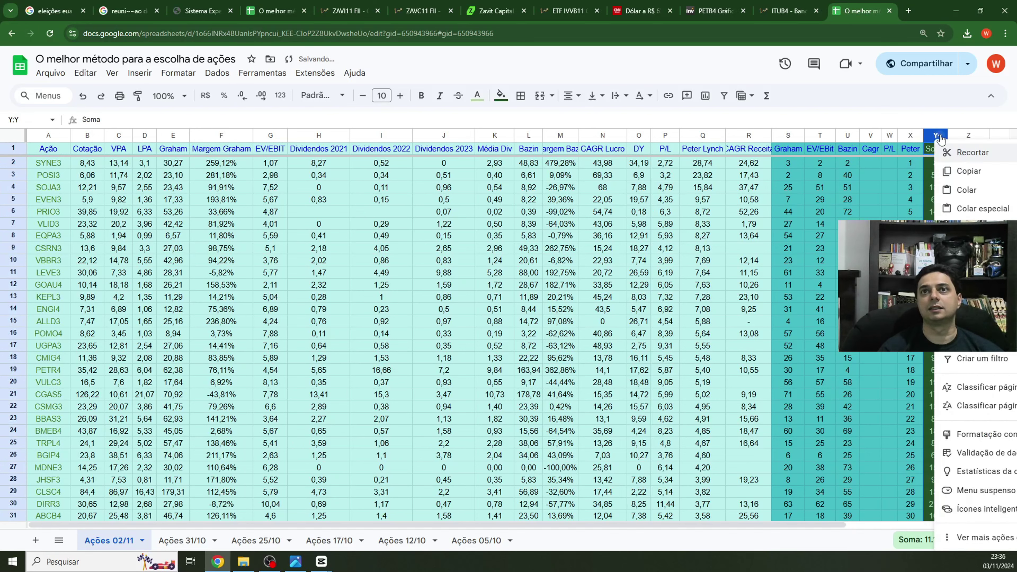
left_click(968, 387)
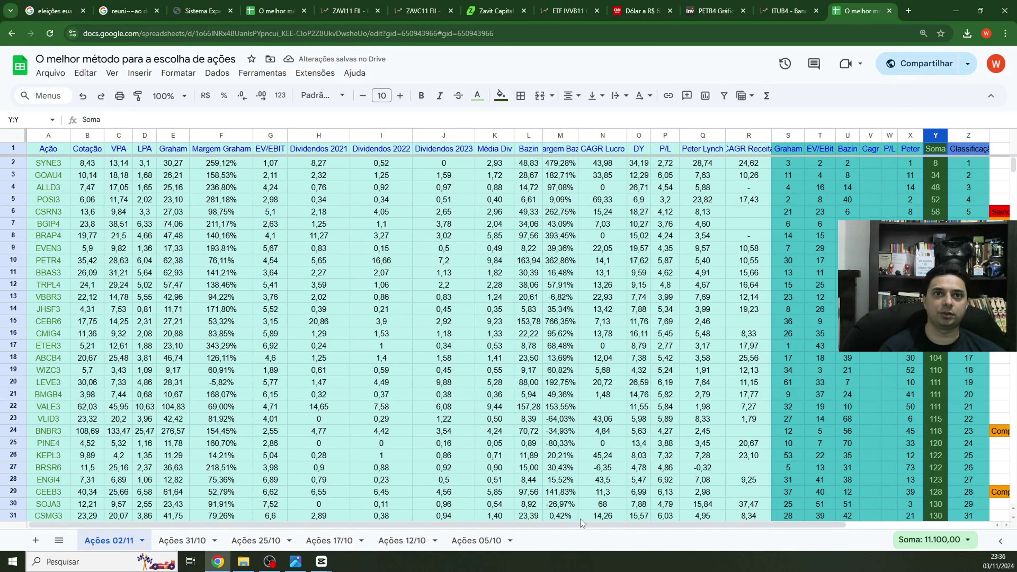
left_click_drag(590, 526, 644, 525)
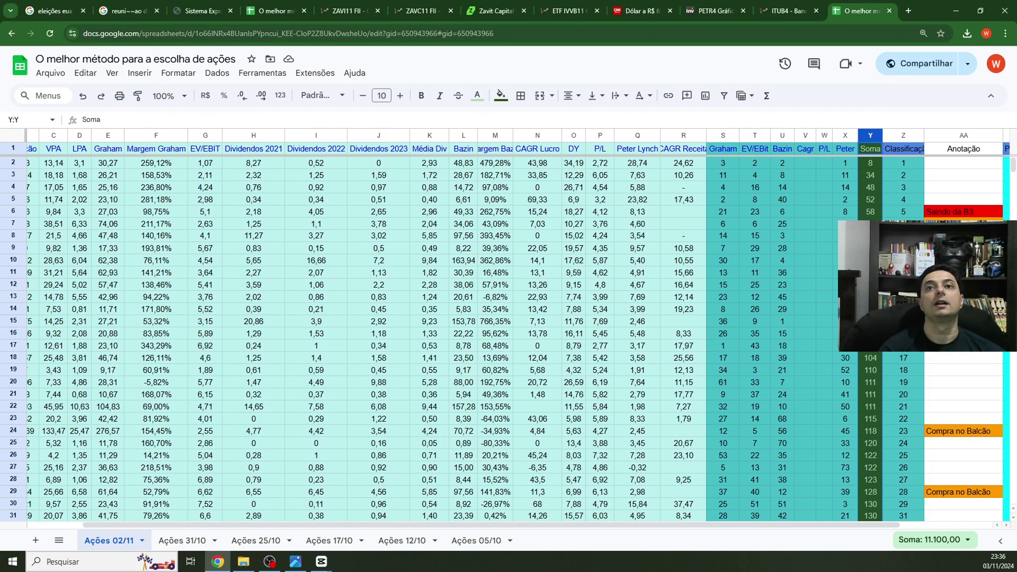
left_click(901, 164)
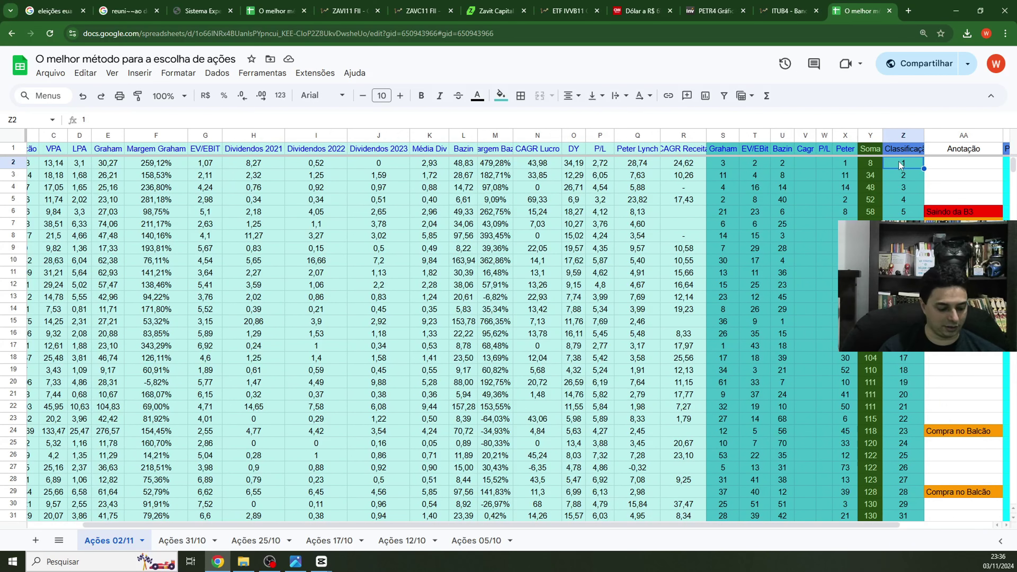
left_click(841, 321)
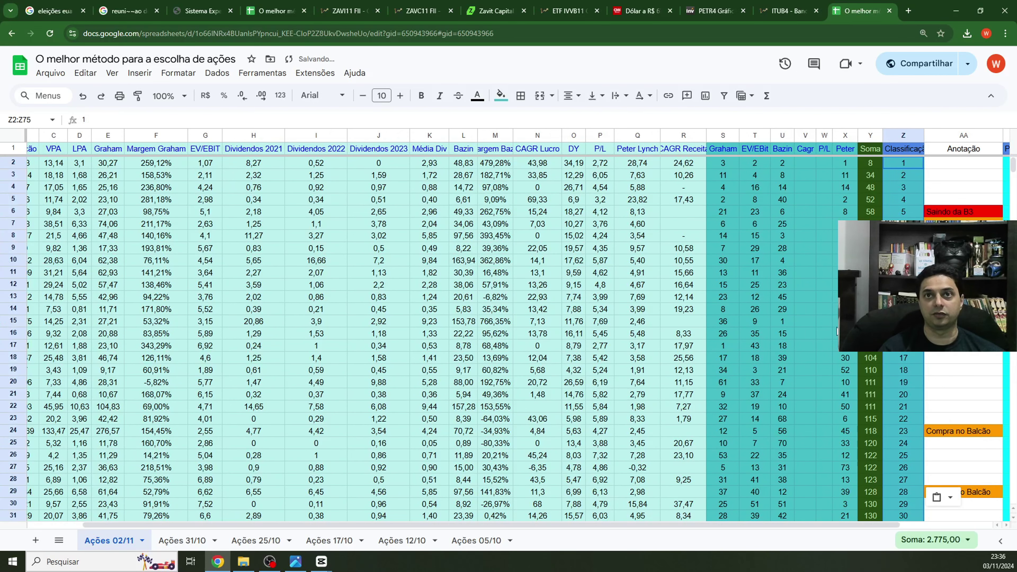
Examine the P. Teto Sor Wag and Margem Sor Wag columns and trace SYNE3's row back to its first columns.
left_click_drag(755, 527, 848, 528)
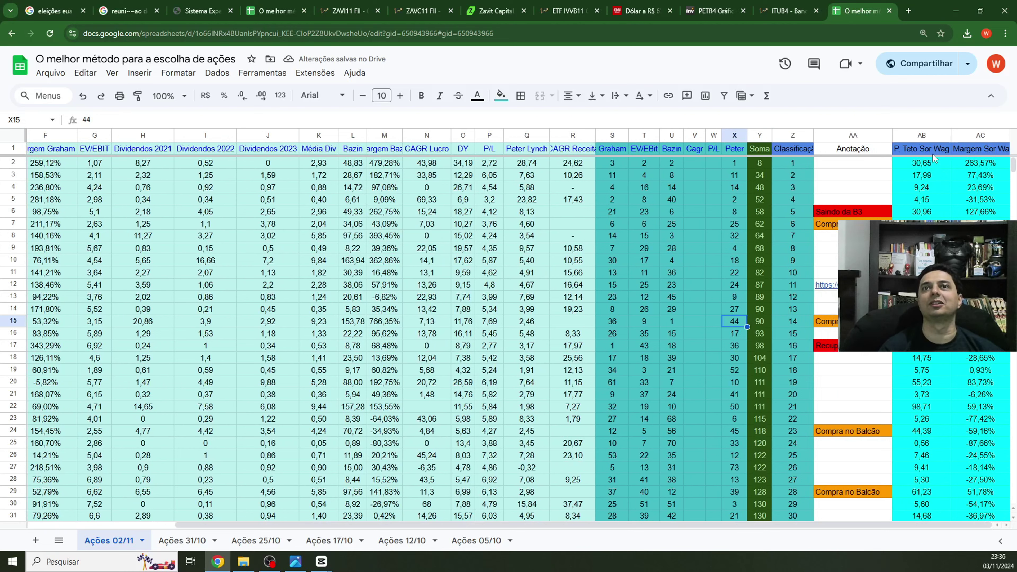
left_click(927, 162)
key("Left")
key("Left")
key("Left")
key("Left")
key("Left")
key("Left")
key("Left")
key("Left")
key("Left")
key("Left")
key("Left")
key("Left")
key("Left")
key("Left")
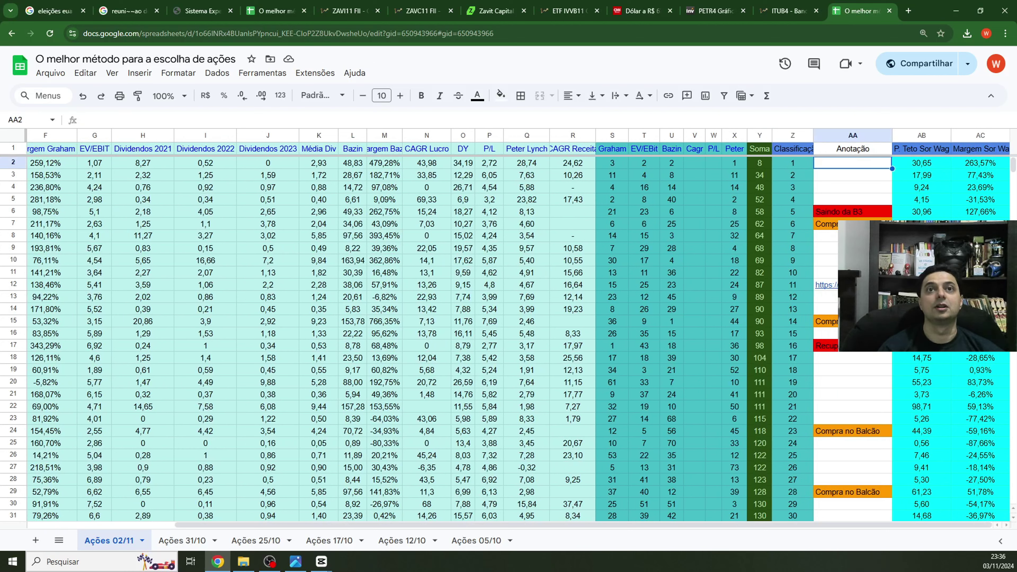
key("Left")
key("Left")
key("Left")
key("Left")
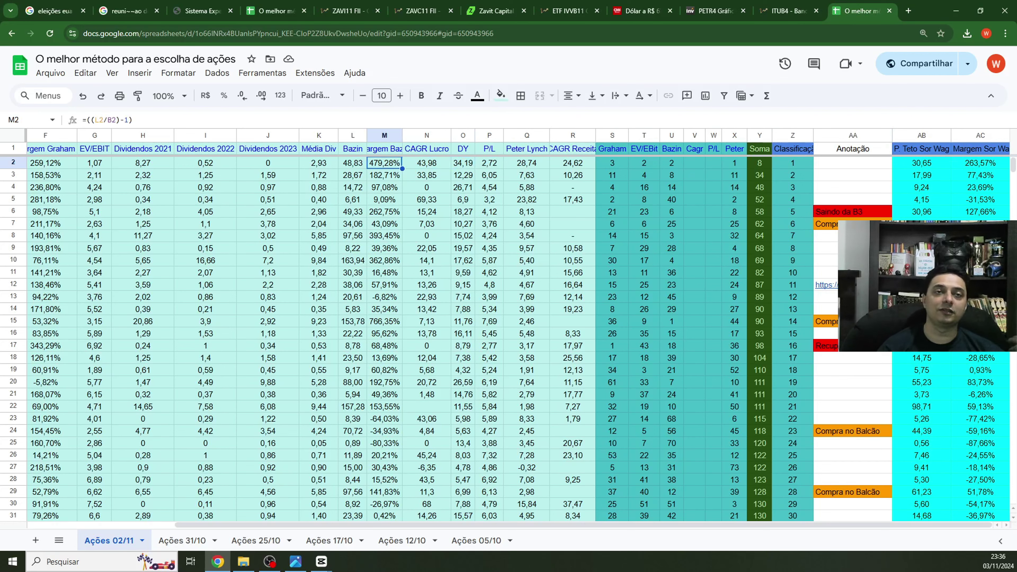
key("Left")
key("Left")
key("Left")
key("Left")
key("Left")
key("Left")
key("Left")
key("Left")
key("Left")
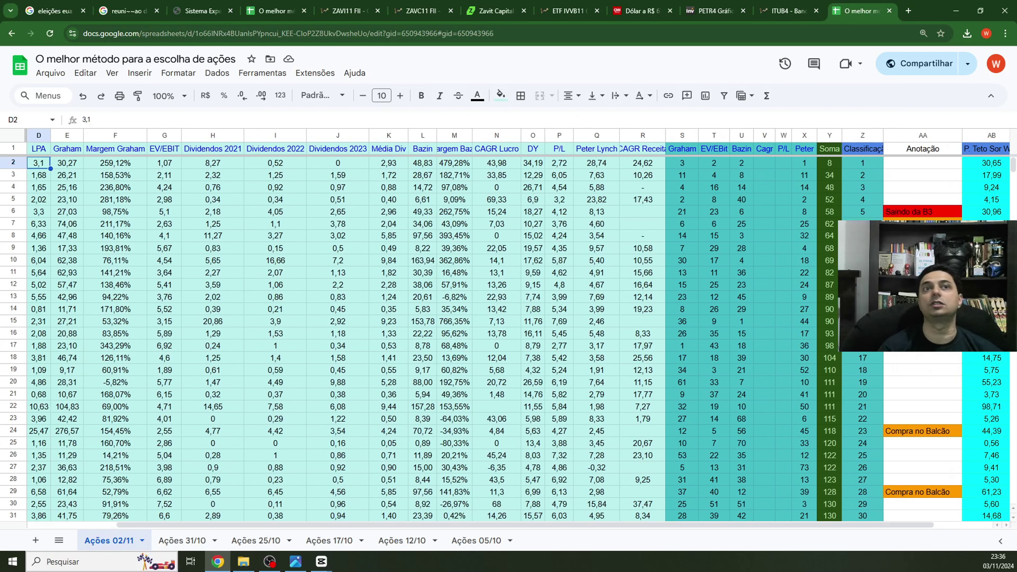
Examine the P. Teto Sor Wag and Margem Sor Wag values and their formulas for the three top-ranked stocks in rows 2 to 4.
key("Right")
key("Right")
key("Right")
key("Right")
key("Right")
key("Right")
key("Right")
key("Right")
key("Right")
key("Right")
key("Right")
key("Right")
key("Right")
key("Right")
key("Right")
key("Right")
key("Right")
key("Right")
key("Right")
key("Right")
key("Right")
key("Right")
key("Right")
key("Right")
key("Right")
key("Right")
key("Right")
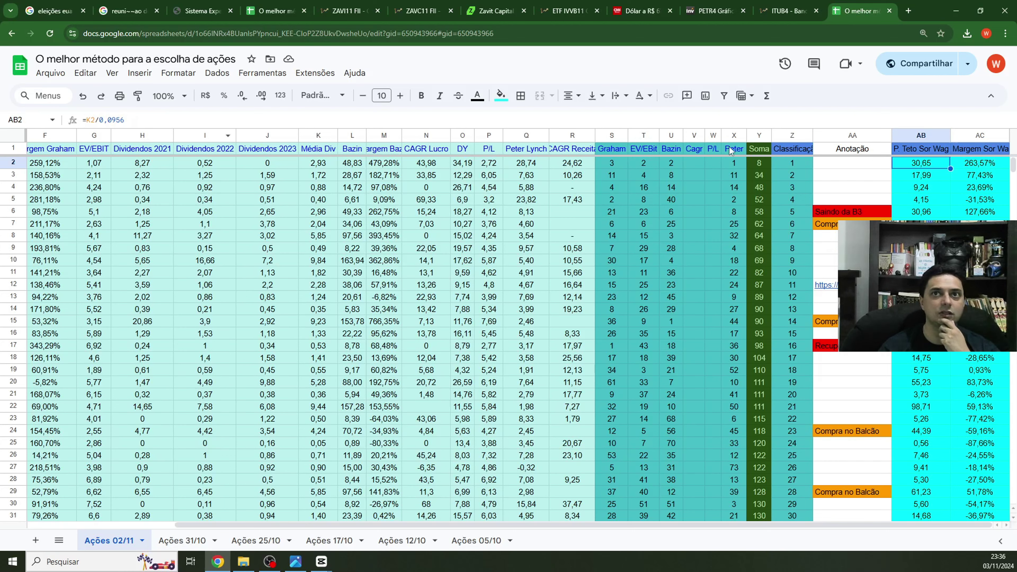
key("Down")
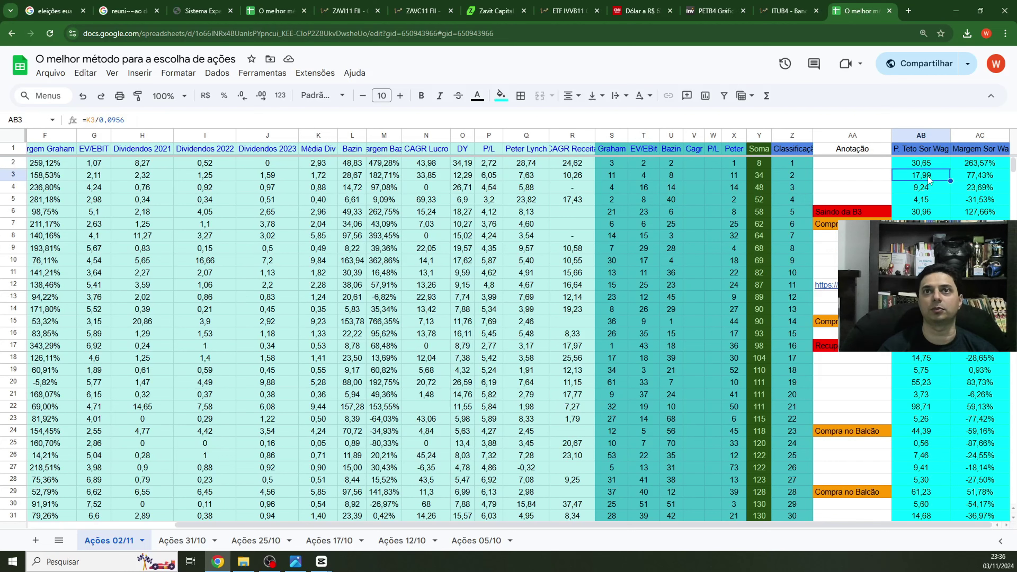
key("Down")
key("Right")
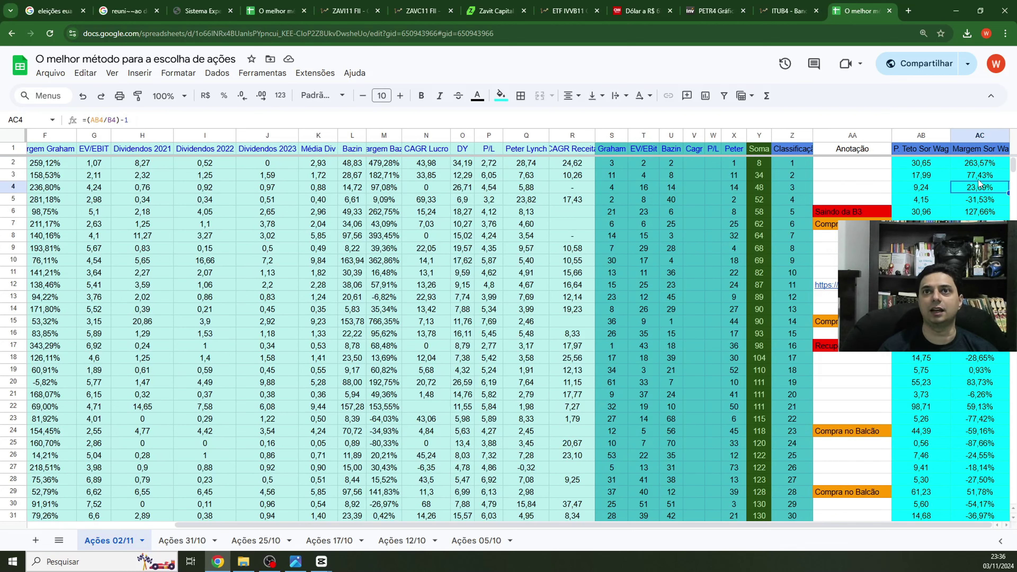
Compare the Margem Bazin, Peter Lynch and Classificação values in row 3 with that row's Margem Sor Wag.
key("Up")
key("Left")
key("Left")
key("Left")
key("Left")
key("Left")
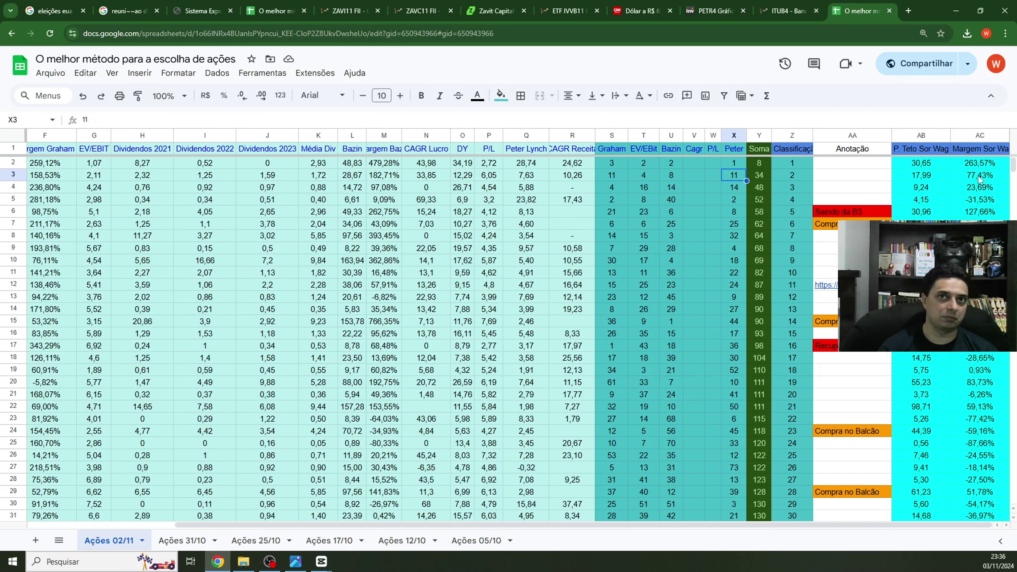
key("Left")
key("Left")
key("Left")
key("Left")
key("Left")
key("Left")
key("Left")
key("Left")
key("Left")
key("Left")
key("Left")
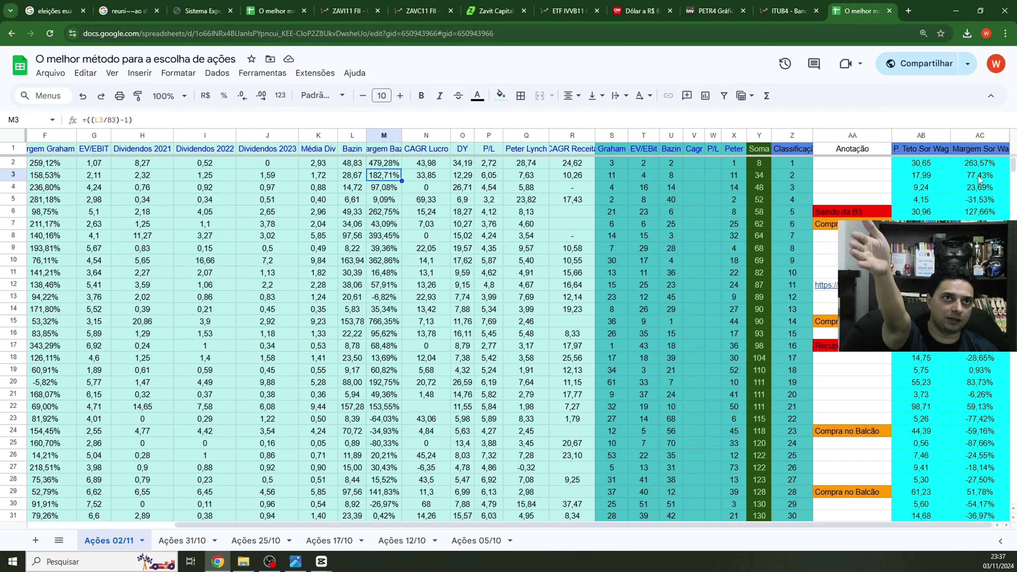
key("Right")
key("Right")
key("Right")
key("Right")
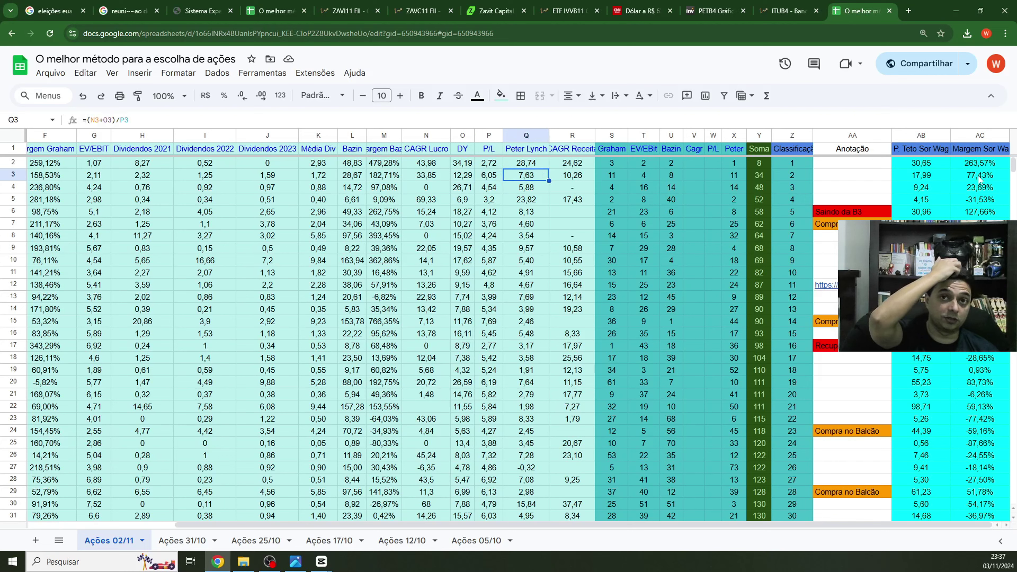
key("Right")
key("Right")
key("Right")
key("Right")
key("Right")
key("Right")
key("Right")
key("Right")
key("Right")
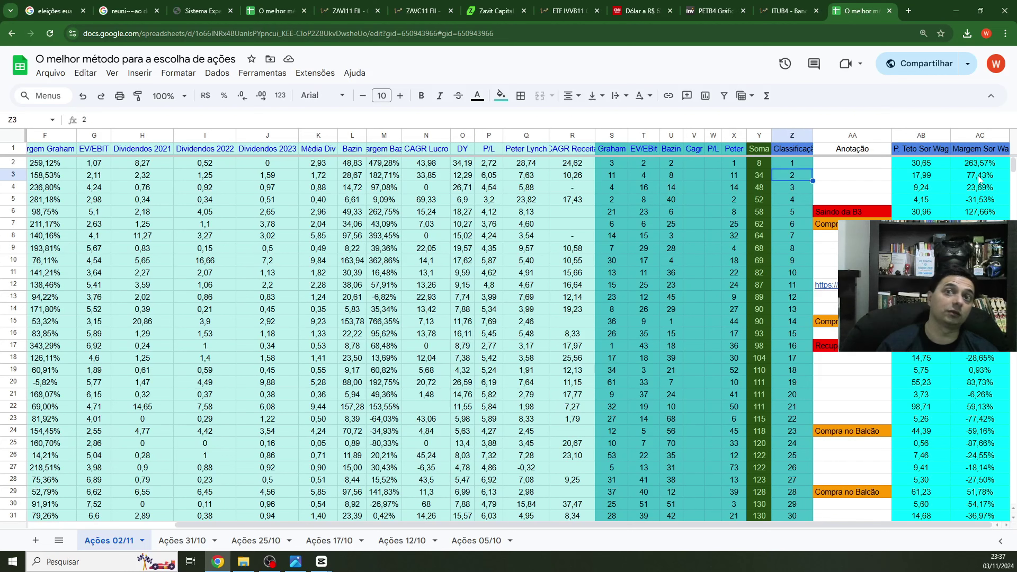
key("Right")
key("Right")
key("Right")
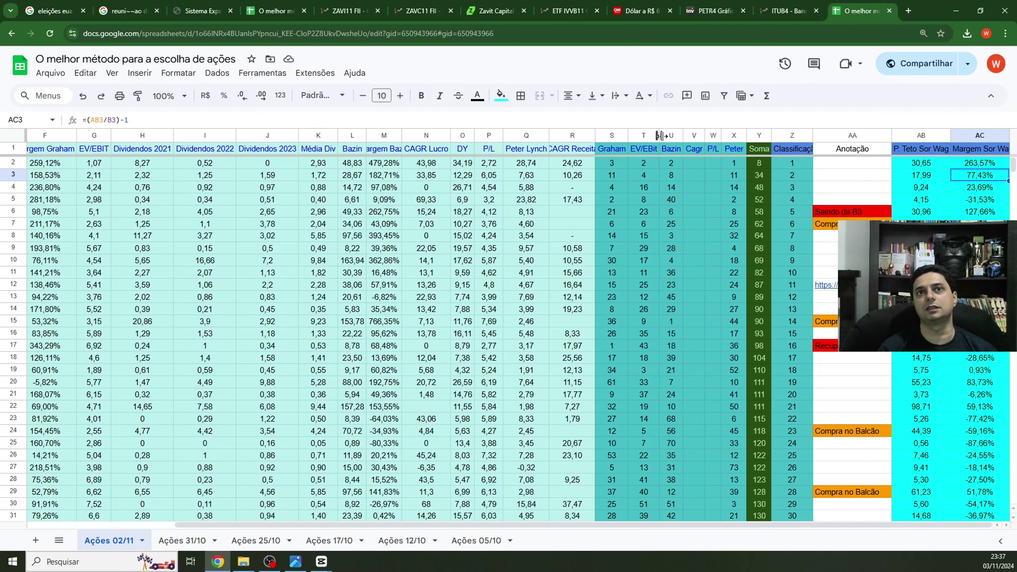
Sort the sheet by Margem Bazin in descending order and check the Margem Sor Wagner column against it.
left_click(395, 138)
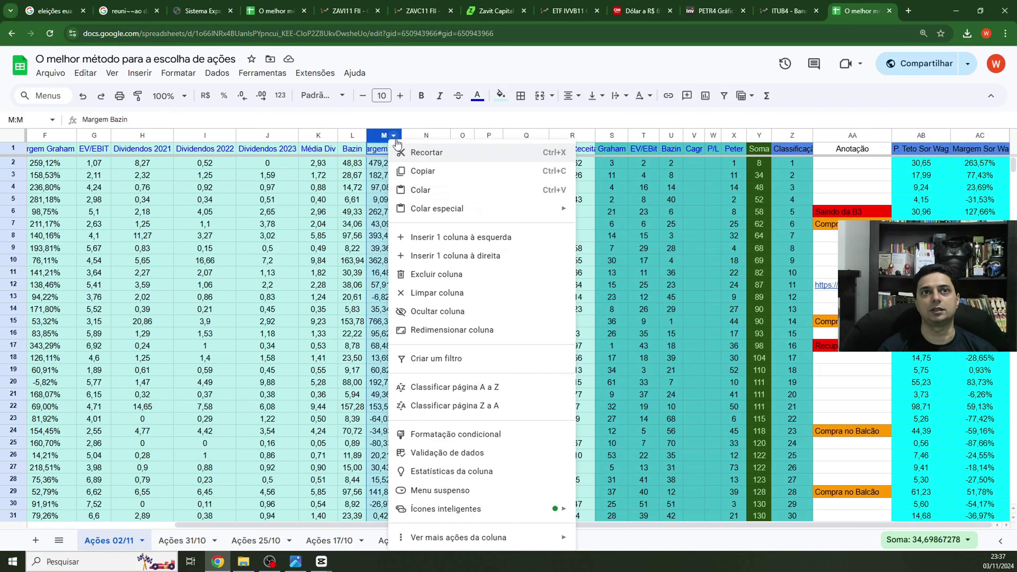
left_click(487, 405)
left_click(1000, 139)
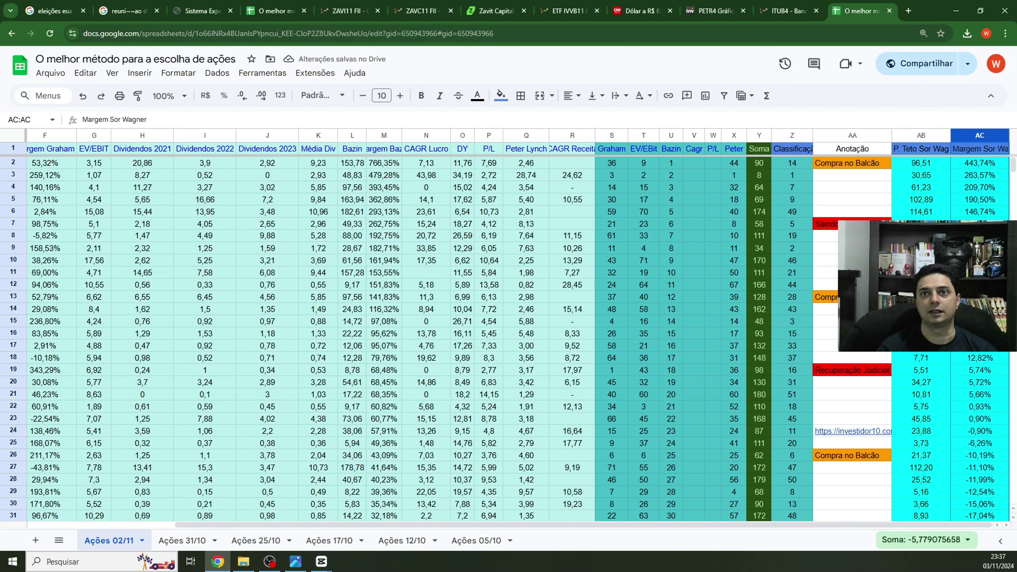
left_click(985, 212)
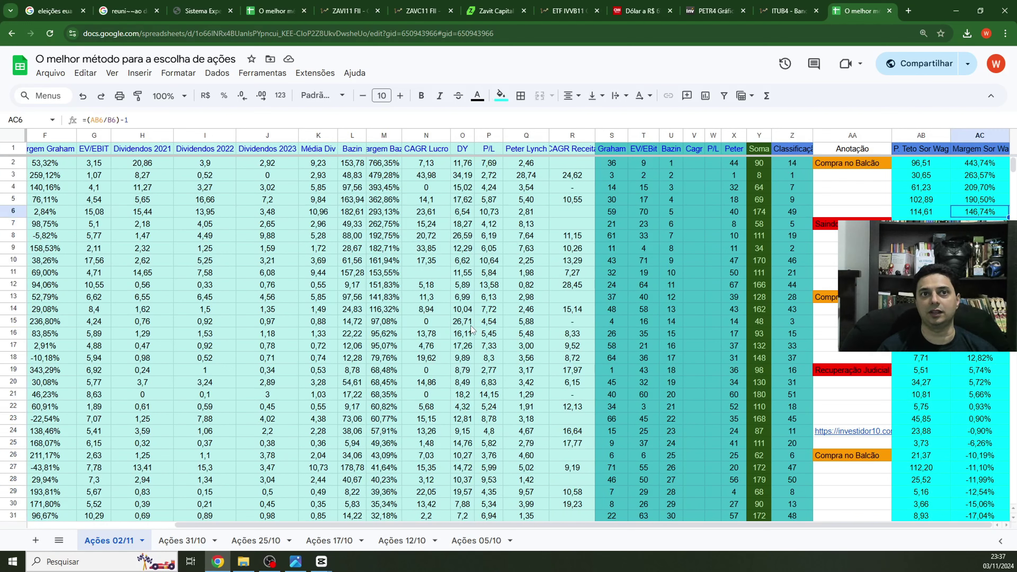
Trace CMIG4's row from Margem Bazin across to Margem Sor Wag and examine that column down to row 23.
left_click(373, 320)
left_click(385, 331)
key("Right")
key("Right")
key("Right")
key("Right")
key("Right")
key("Right")
key("Right")
key("Right")
key("Right")
key("Right")
key("Right")
key("Right")
key("Right")
key("Right")
key("Right")
key("Right")
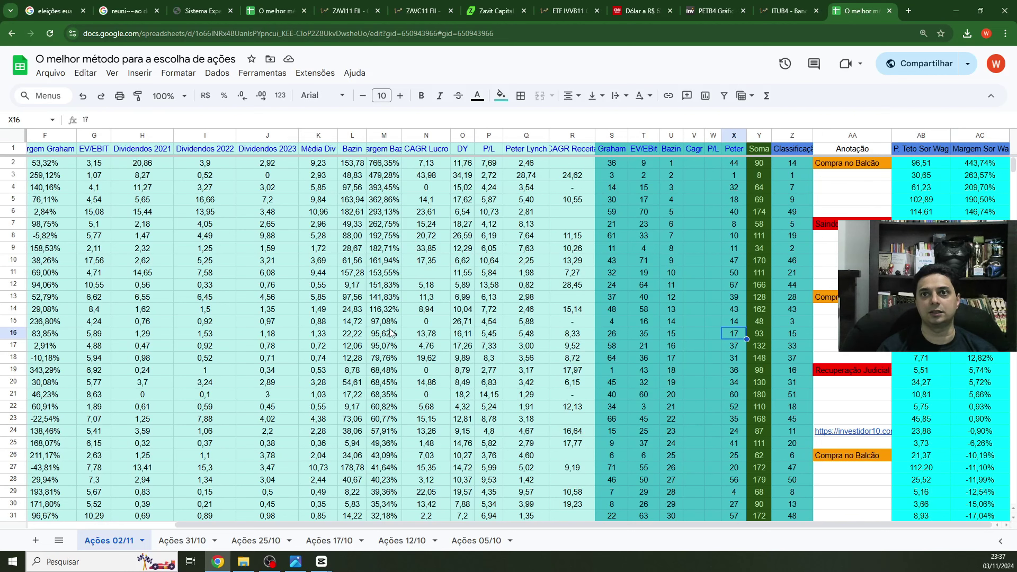
key("Down")
key("Down")
key("Down")
key("Down")
key("Down")
key("Down")
key("Down")
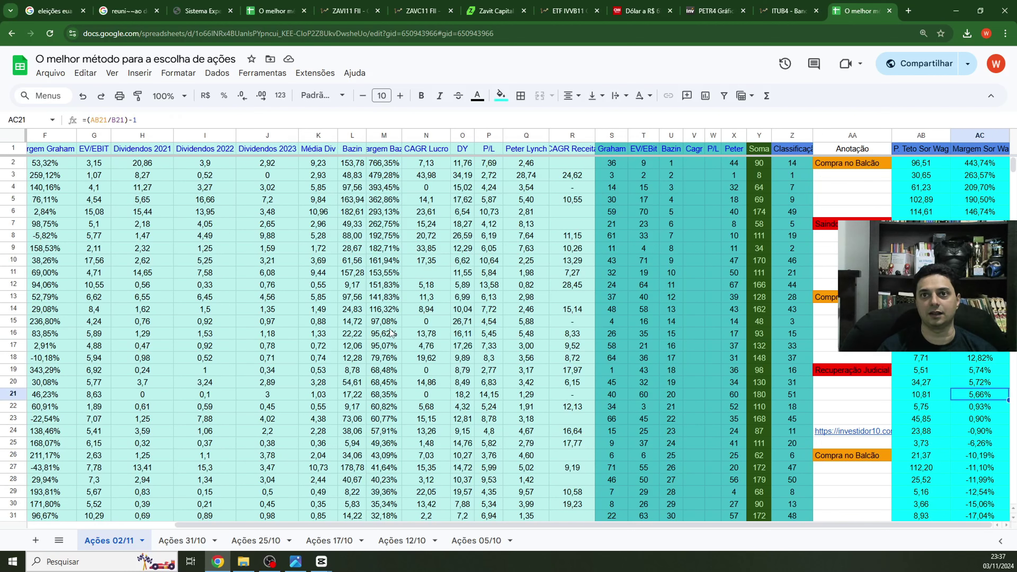
Trace row 23 back from Margem Sor Wag to the Ação column to identify its ticker.
key("Left")
key("Left")
key("Left")
key("Left")
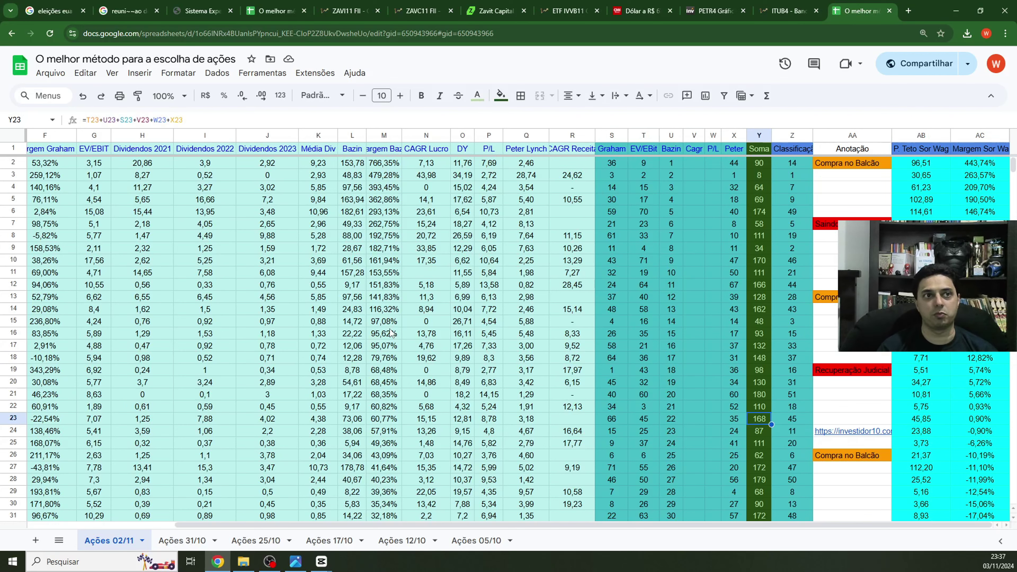
key("Left")
key("Left")
key("Left")
key("Left")
key("Left")
key("Left")
key("Left")
key("Left")
key("Left")
key("Left")
key("Left")
key("Left")
key("Left")
key("Left")
key("Left")
key("Left")
key("Left")
key("Left")
key("Left")
key("Left")
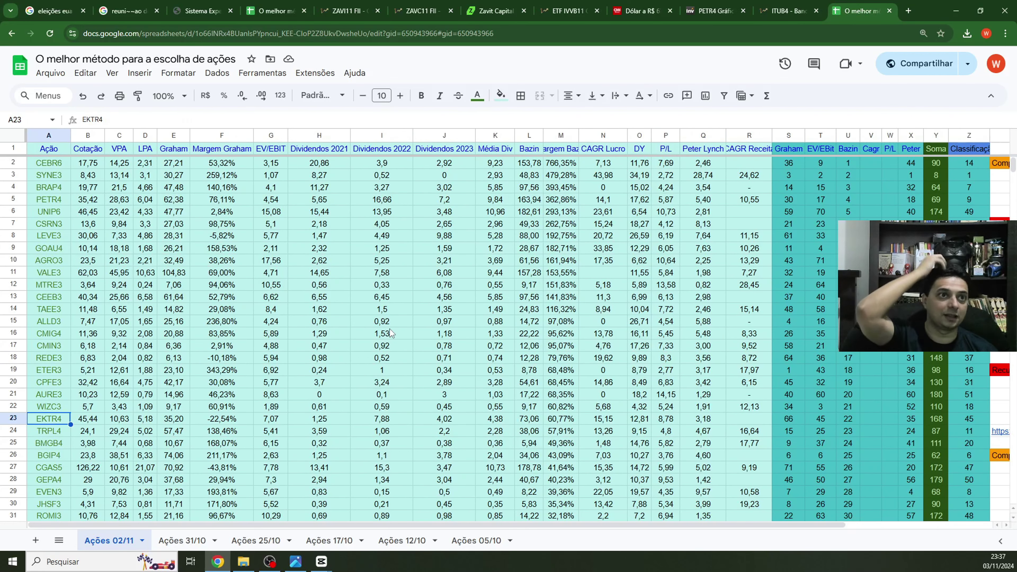
Examine the Margem Bazin column from EKTR4's row down to CSMG3's row and check CSMG3's DY.
key("Right")
key("Right")
key("Right")
key("Right")
key("Right")
key("Right")
key("Right")
key("Right")
key("Right")
key("Right")
key("Right")
key("Right")
key("Right")
key("Right")
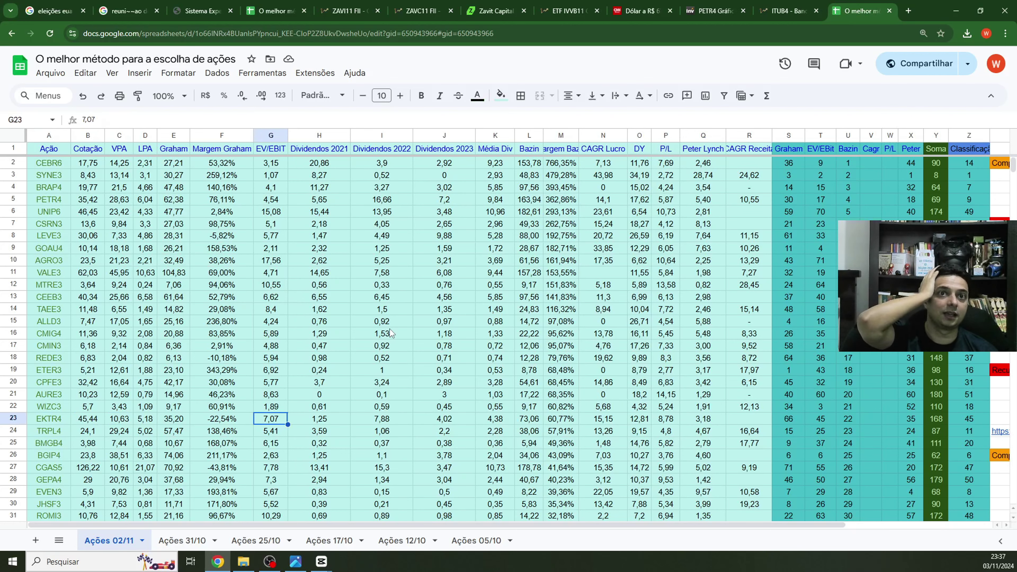
key("Left")
key("Left")
key("Down")
key("Down")
key("Down")
key("Down")
key("Down")
key("Down")
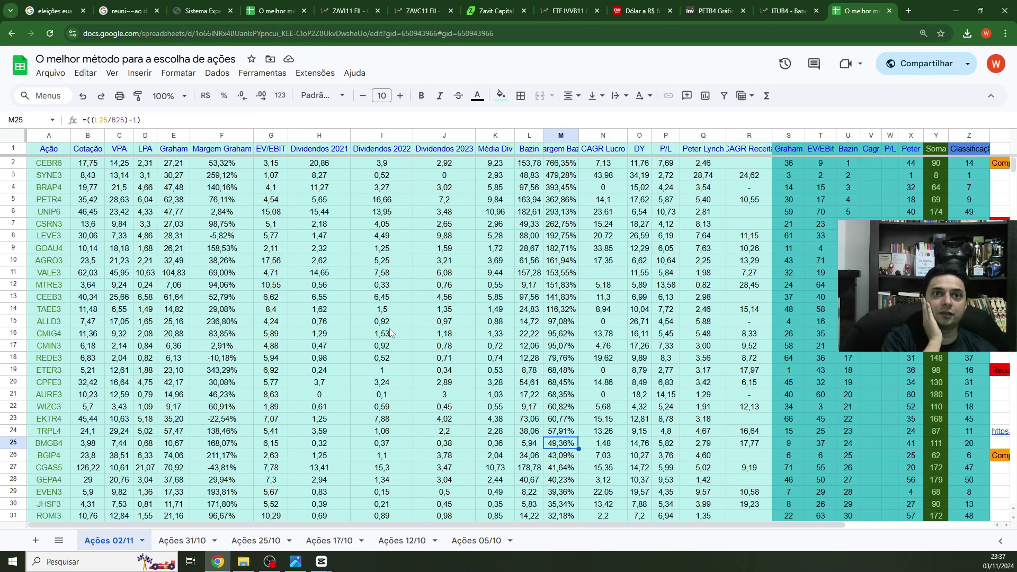
key("Down")
key("Down")
key("Down")
key("Down")
key("Down")
key("Down")
key("Down")
key("Down")
key("Down")
key("Down")
key("Down")
key("Down")
key("Down")
key("Down")
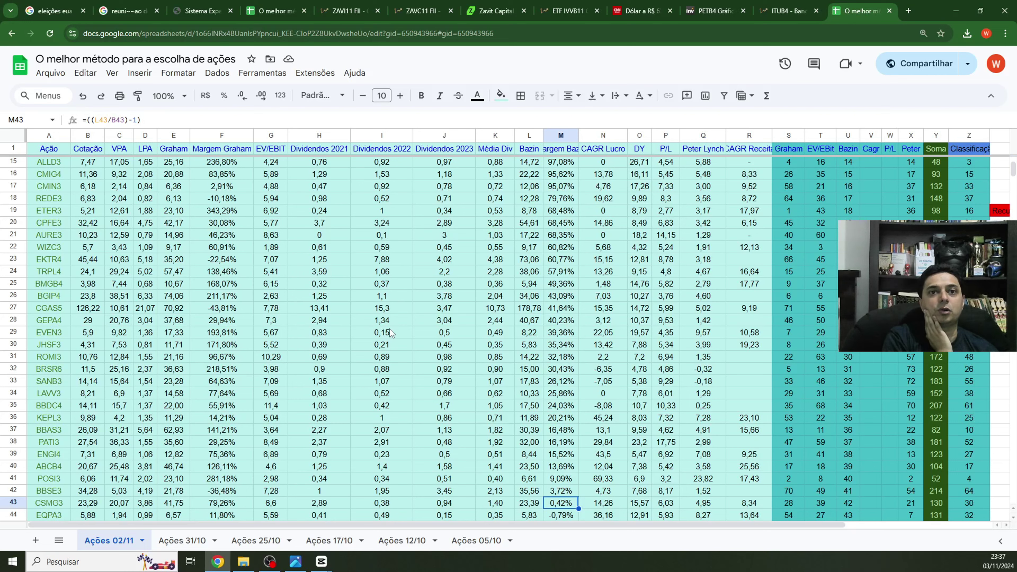
key("Right")
key("Right")
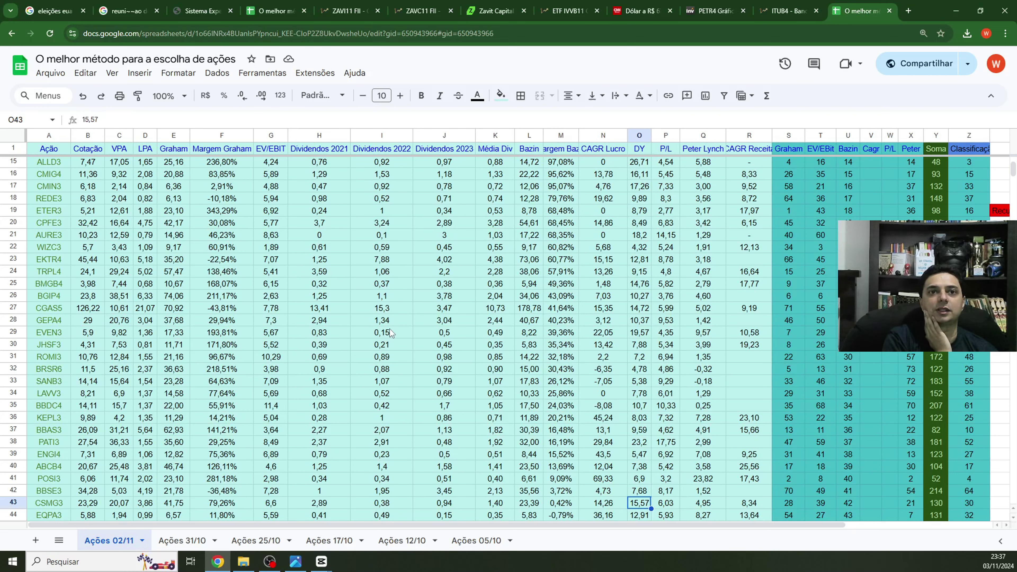
Examine CSMG3's dividends for 2021, 2022 and 2023 and the Média Div calculated from them.
key("Left")
key("Left")
key("Left")
key("Left")
key("Left")
key("Left")
key("Left")
key("Left")
key("Left")
key("Right")
key("Right")
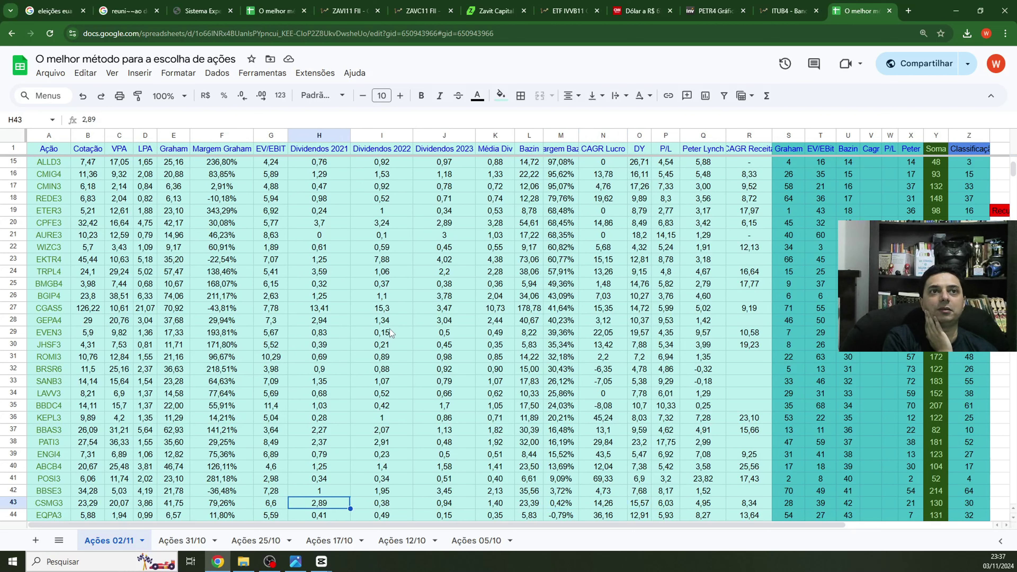
key("Right")
key("Right")
key("Right")
key("Left")
key("Left")
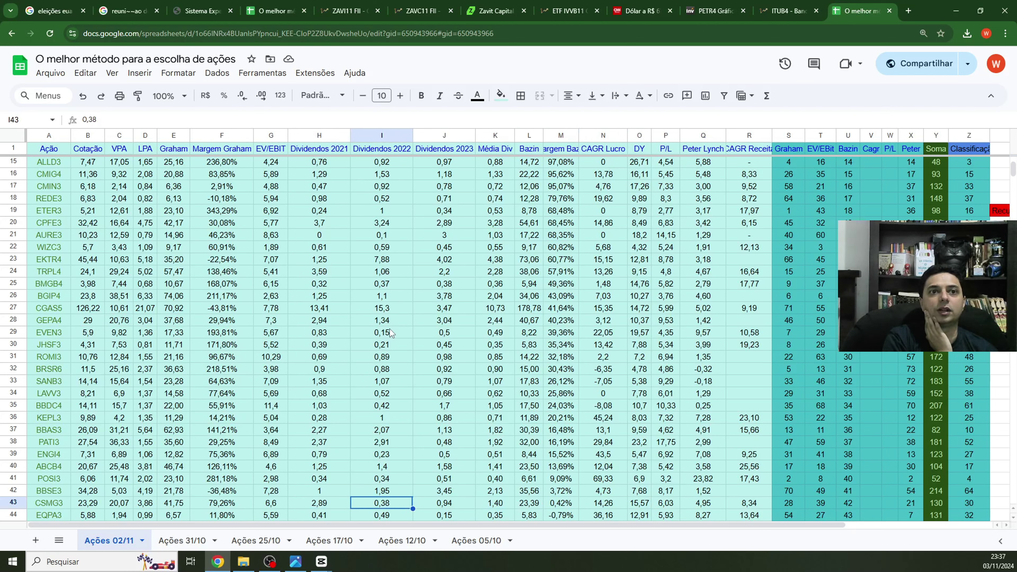
key("Right")
key("Right")
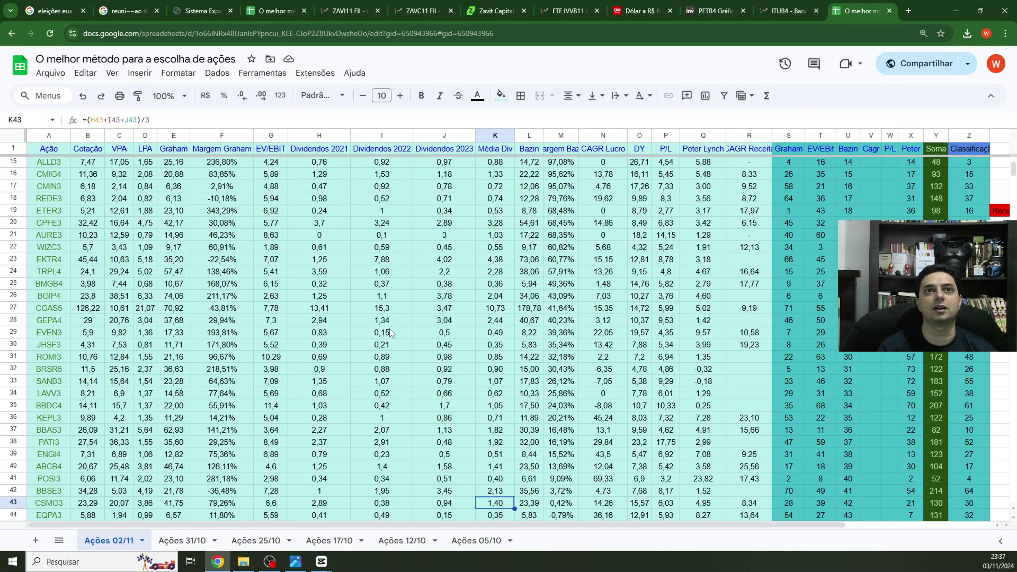
Trace CSMG3's row from Média Div to DY and compare it with BBSE3's DY in the row above.
key("Right")
key("Right")
key("Right")
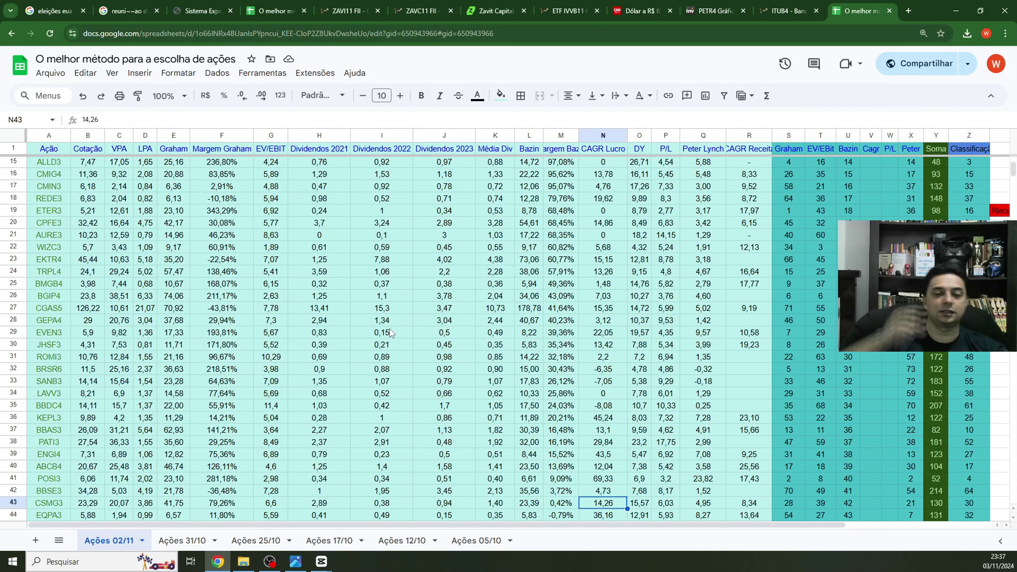
key("Right")
key("Up")
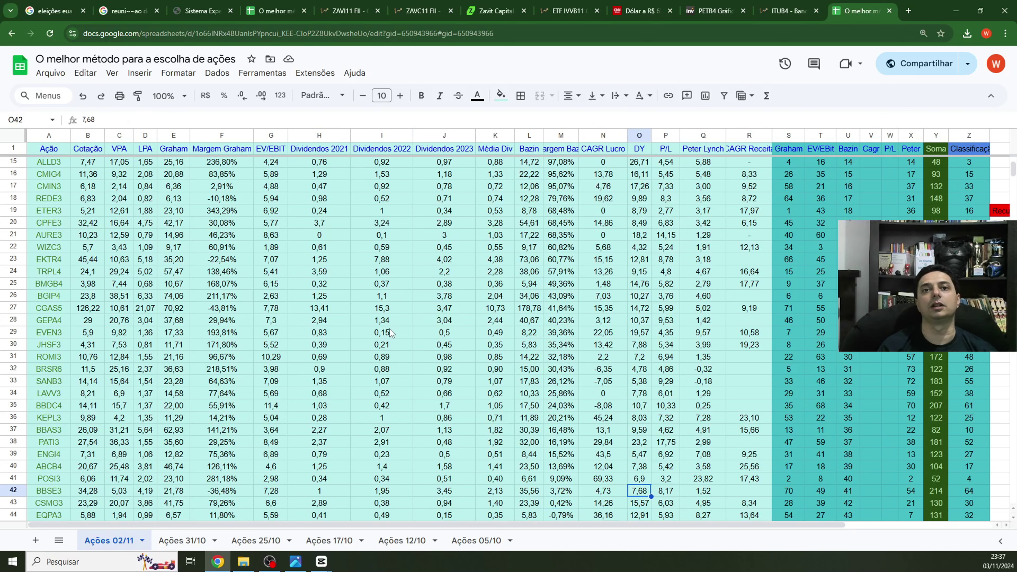
key("Right")
key("Up")
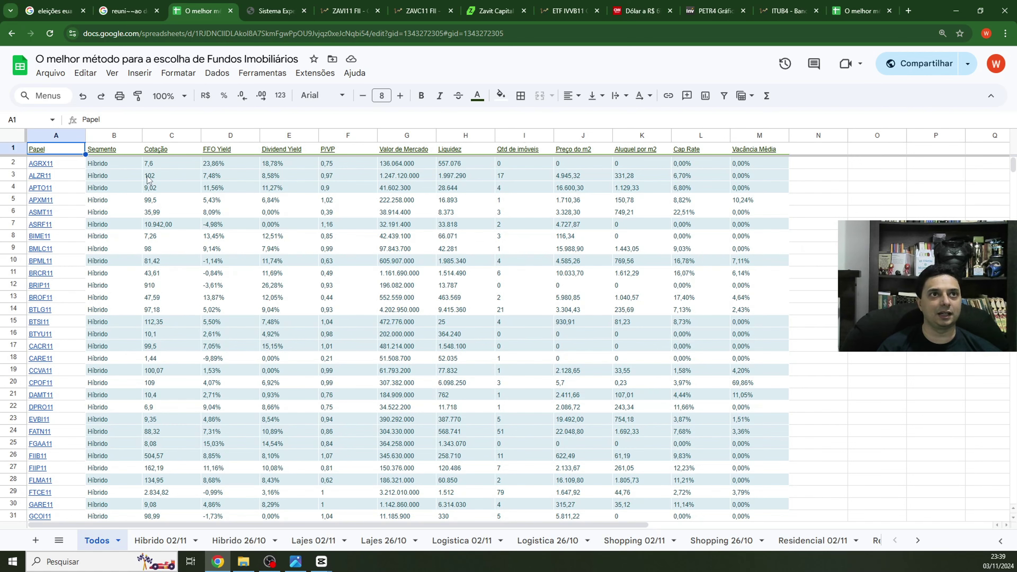
Sort the Todos sheet of the Fundos Imobiliários spreadsheet by Segmento from A to Z.
left_click(133, 135)
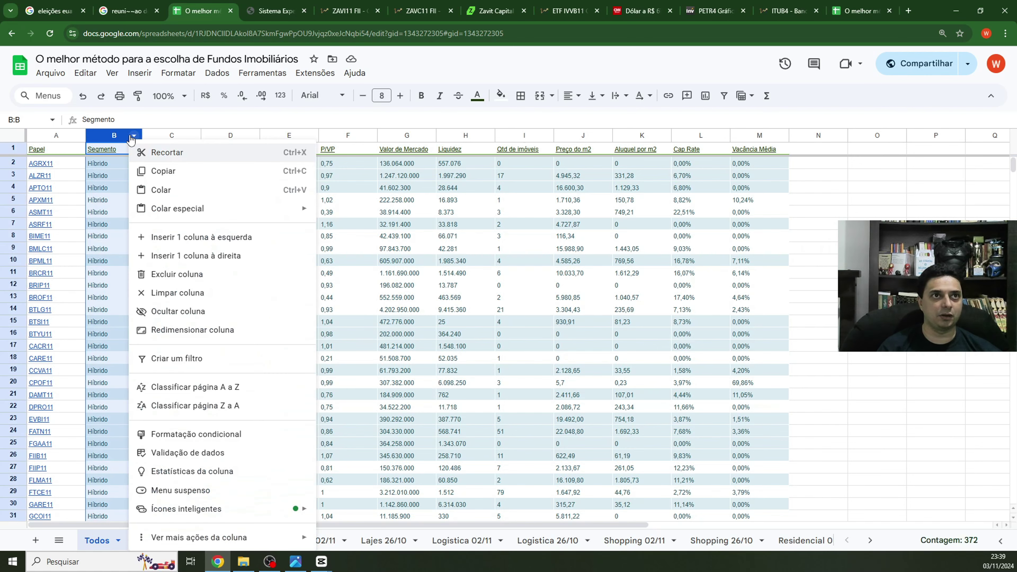
left_click(218, 385)
left_click(96, 347)
Go through the Segmento column to find the first fund in the Shoppings segment.
scroll(95, 352, "down", 2)
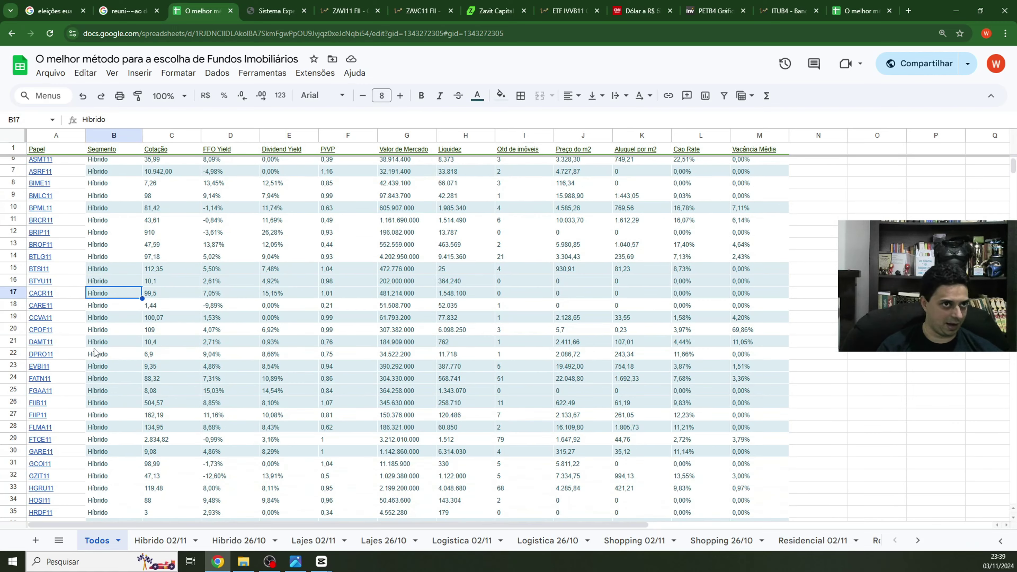
scroll(94, 351, "down", 7)
left_click(104, 358)
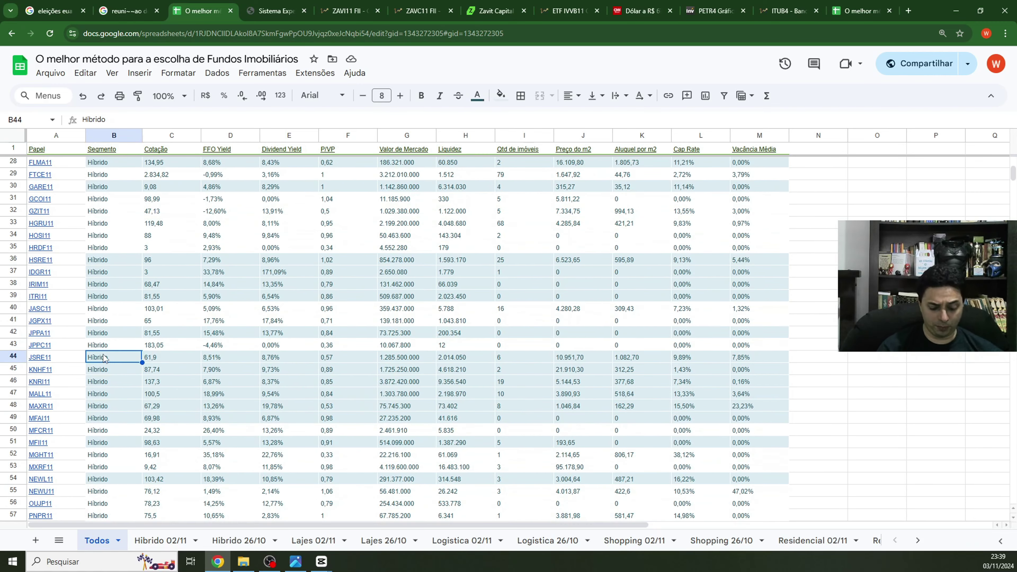
key("Down")
key("Down")
key("Down")
key("Down")
key("Down")
key("Down")
key("Down")
key("Down")
key("Down")
key("Down")
key("Down")
key("Down")
key("Down")
key("Down")
key("Down")
key("Down")
key("Down")
key("Down")
key("Down")
key("Down")
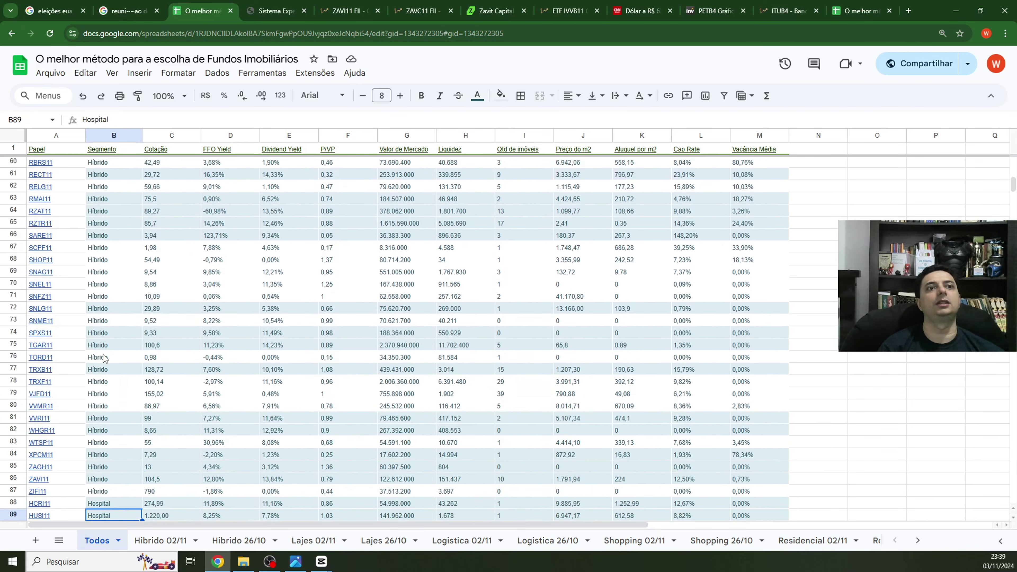
key("Down")
key("Down")
key("Down")
key("Down")
key("Down")
key("Down")
key("Down")
key("Down")
key("Down")
key("Down")
key("Down")
key("Down")
key("Down")
key("Down")
key("Down")
key("Down")
key("Down")
key("Down")
key("Down")
key("Down")
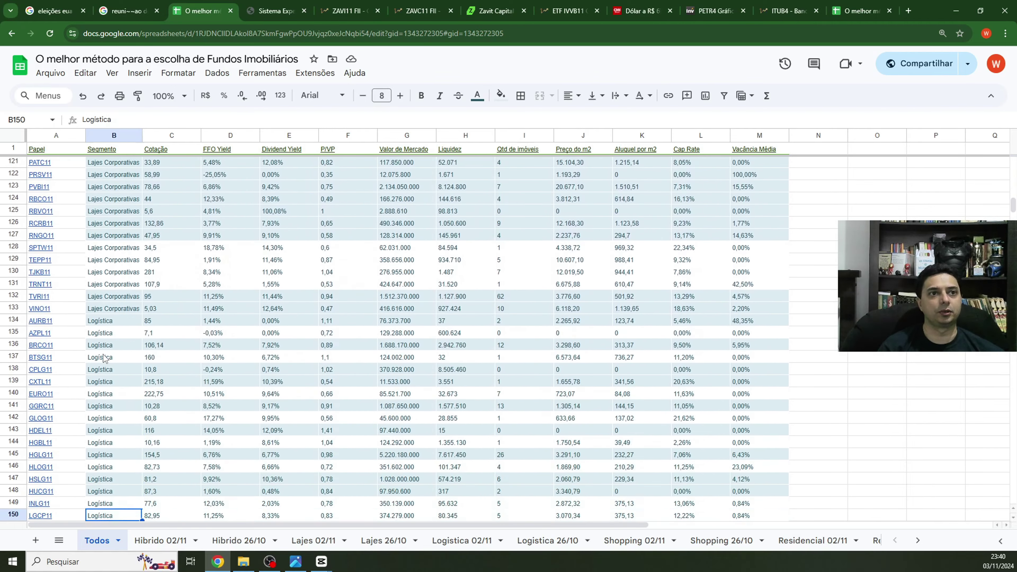
key("Down")
key("Down")
key("Down")
key("Down")
key("Down")
key("Down")
key("Down")
key("Down")
key("Down")
key("Down")
key("Down")
key("Down")
key("Down")
key("Down")
key("Down")
key("Down")
key("Down")
key("Down")
key("Down")
key("Down")
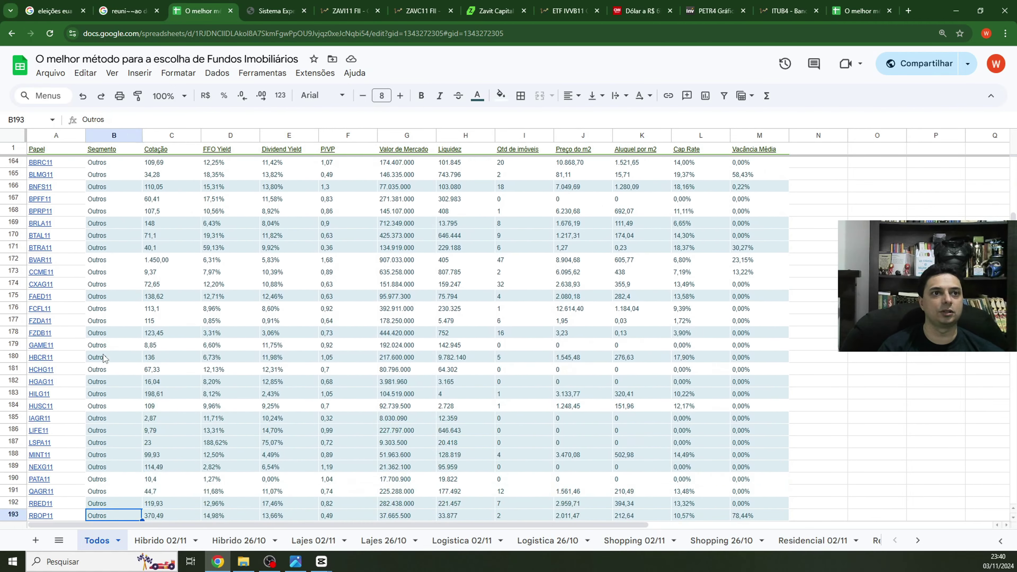
key("Down")
key("Down")
key("Down")
key("Down")
key("Down")
key("Down")
key("Down")
key("Down")
key("Down")
key("Down")
key("Down")
key("Down")
key("Down")
key("Down")
key("Down")
key("Down")
key("Down")
key("Down")
key("Down")
key("Down")
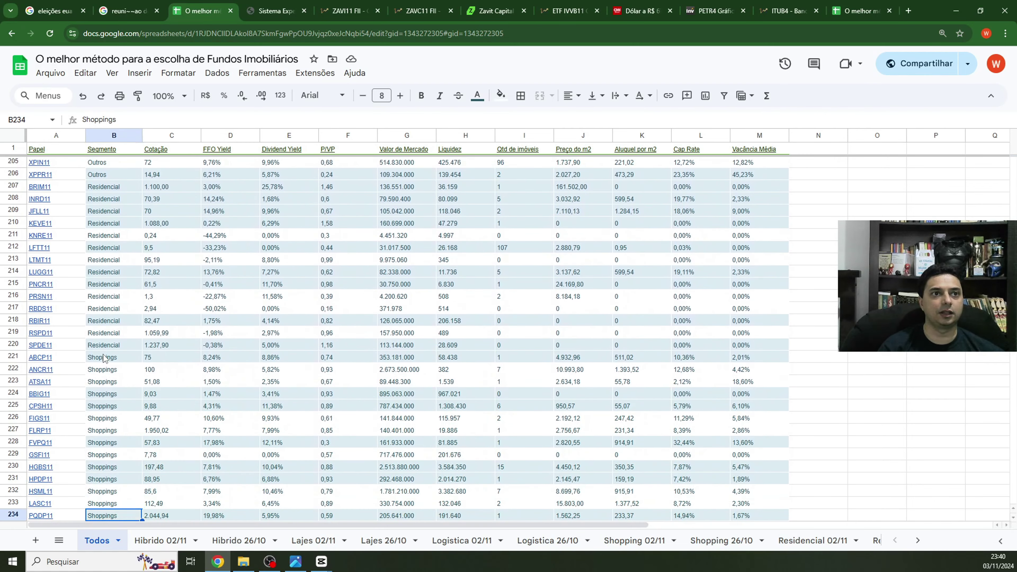
key("Up")
key("Up")
key("Up")
key("Up")
key("Up")
key("Up")
key("Up")
key("Up")
key("Up")
key("Up")
key("Up")
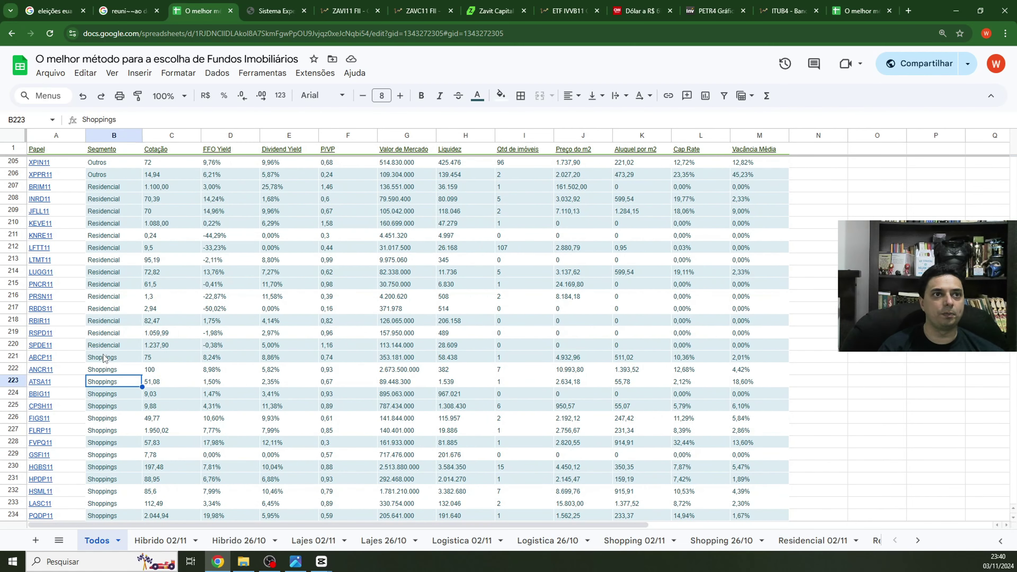
key("Up")
key("Up")
Copy all Shoppings rows from ABCP11 to XPML11, covering the columns Papel through Vacância Média.
key("Left")
key("shift+Right")
key("shift+Right")
key("shift+Right")
key("shift+Right")
key("shift+Right")
key("shift+Right")
key("shift+Right")
key("shift+Right")
key("shift+Right")
key("shift+Right")
key("shift+Right")
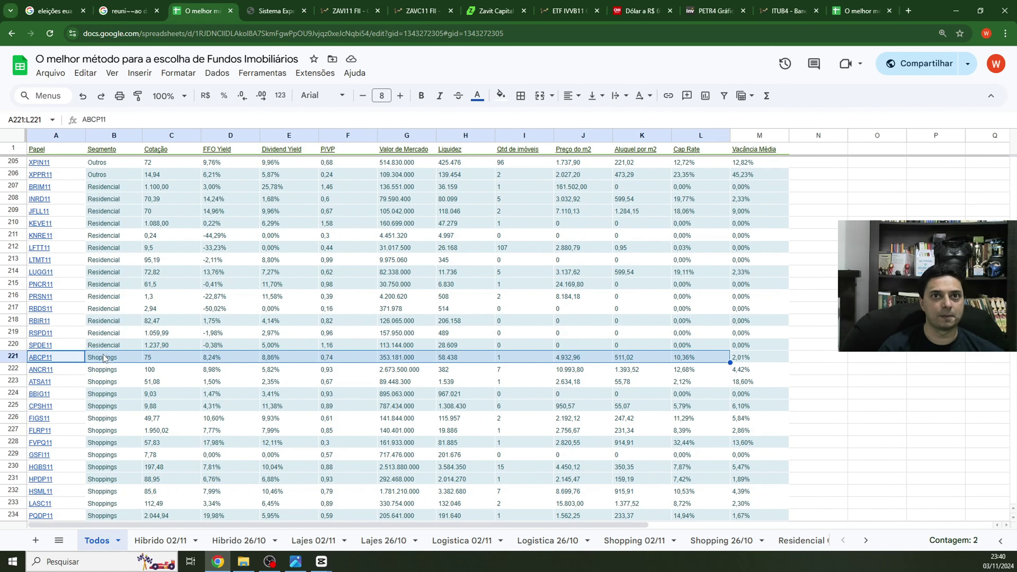
key("shift+Right")
key("shift+Down")
key("shift+Down")
key("shift+Down")
key("shift+Down")
key("shift+Down")
key("shift+Down")
key("shift+Down")
key("shift+Down")
key("shift+Down")
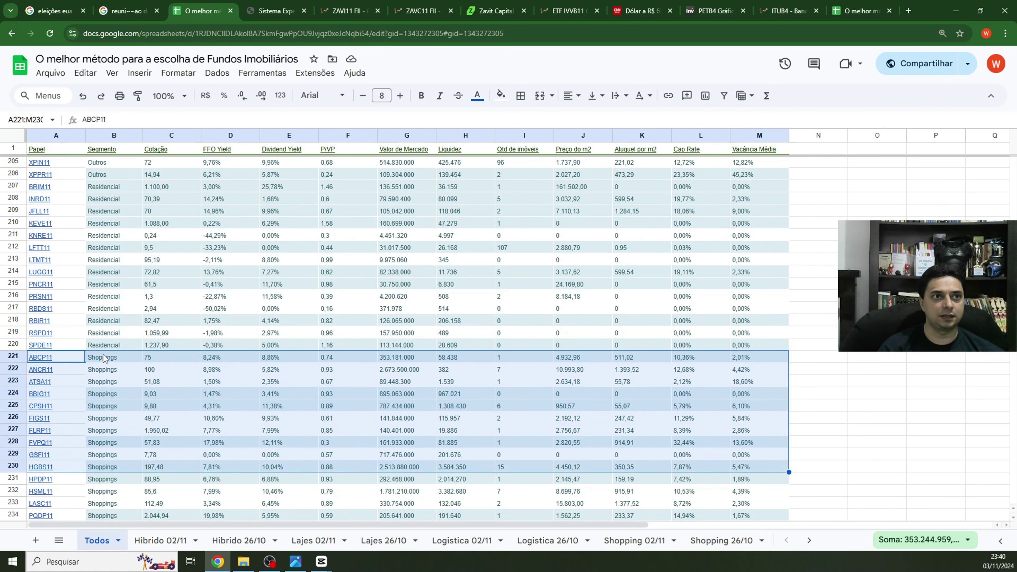
key("shift+Down")
key("shift+Down")
key("shift+Down")
key("shift+Down")
key("shift+Down")
key("shift+Down")
key("shift+Down")
key("shift+Down")
key("shift+Down")
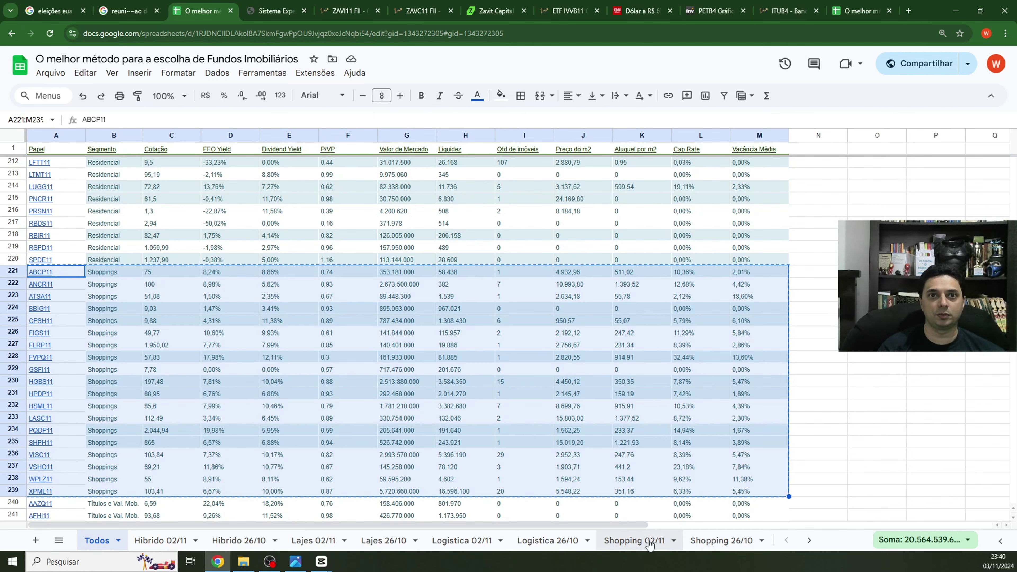
Duplicate the Shopping 02/11 sheet and paste the copied Shoppings rows into the duplicate starting at A2.
left_click(623, 542)
right_click(623, 542)
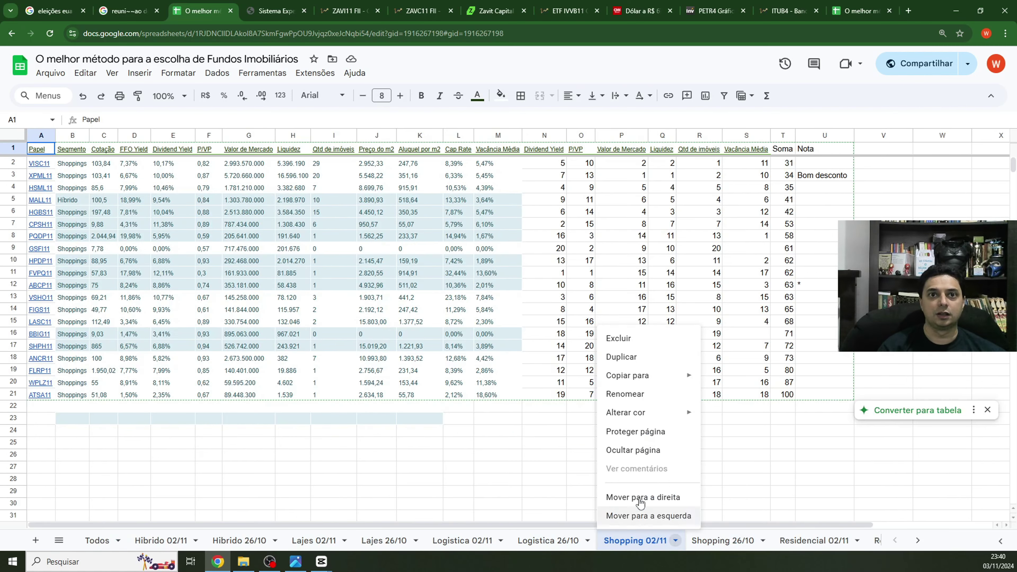
left_click(634, 357)
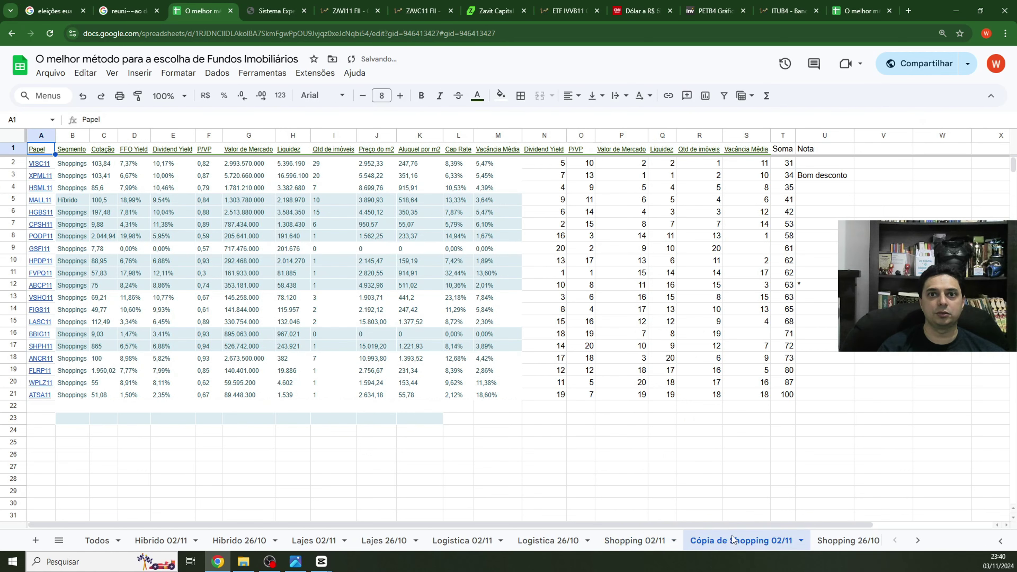
key("Down")
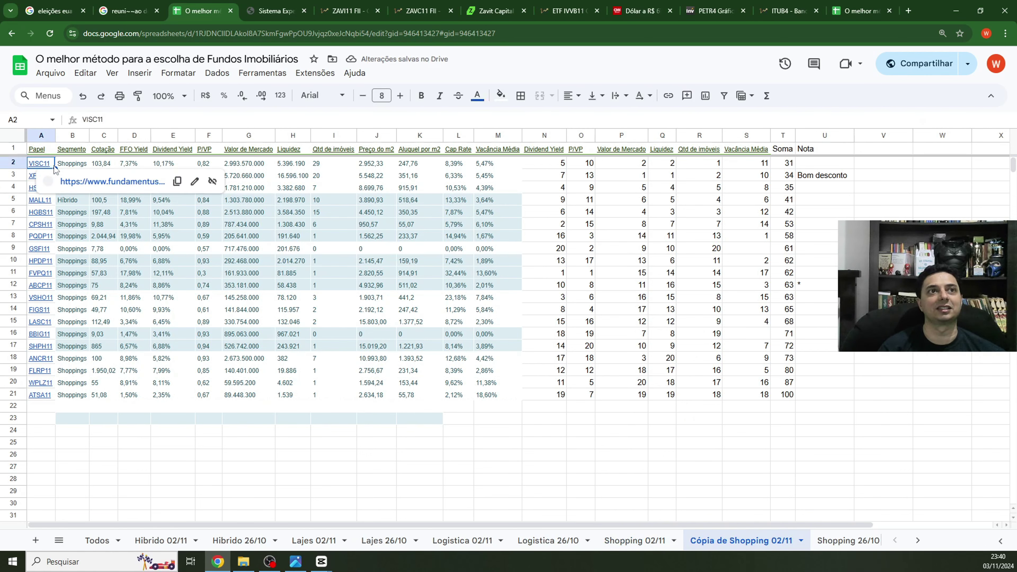
key("ctrl+v")
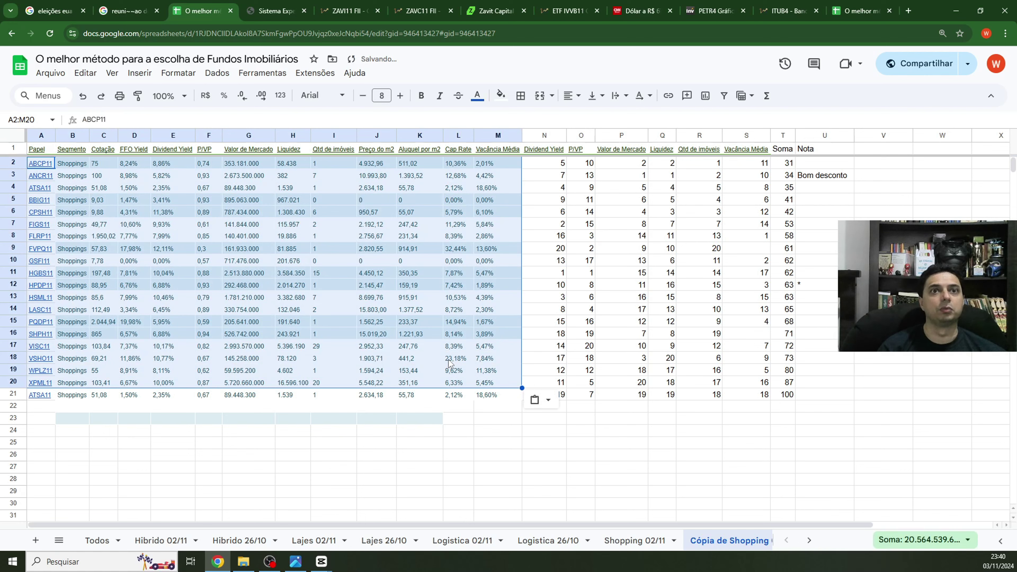
Replace the leftover ATSA11 entry in row 21 of the Shopping 02/11 copy with the MALL11 row found on the Todos sheet.
left_click(15, 395)
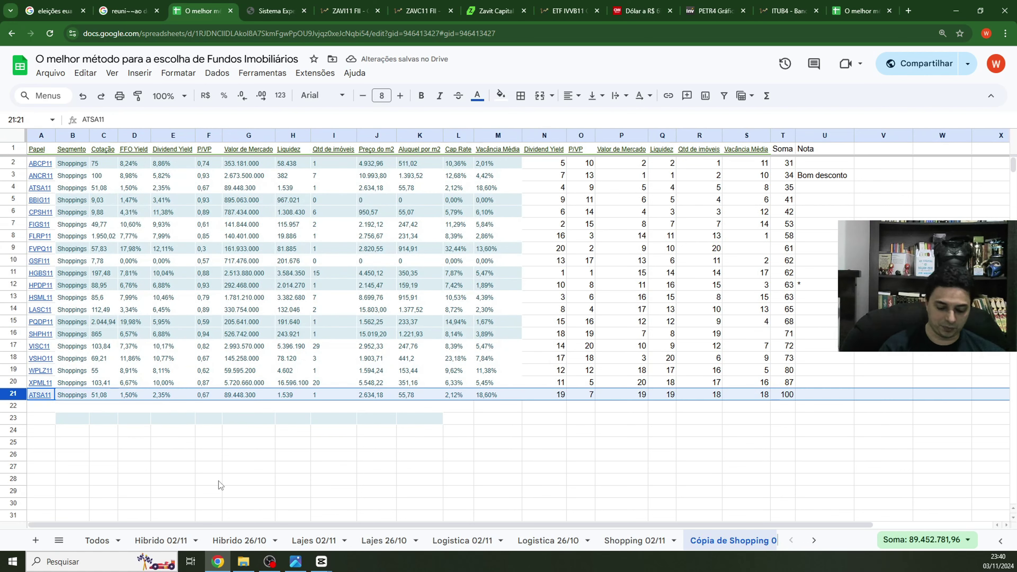
key("Delete")
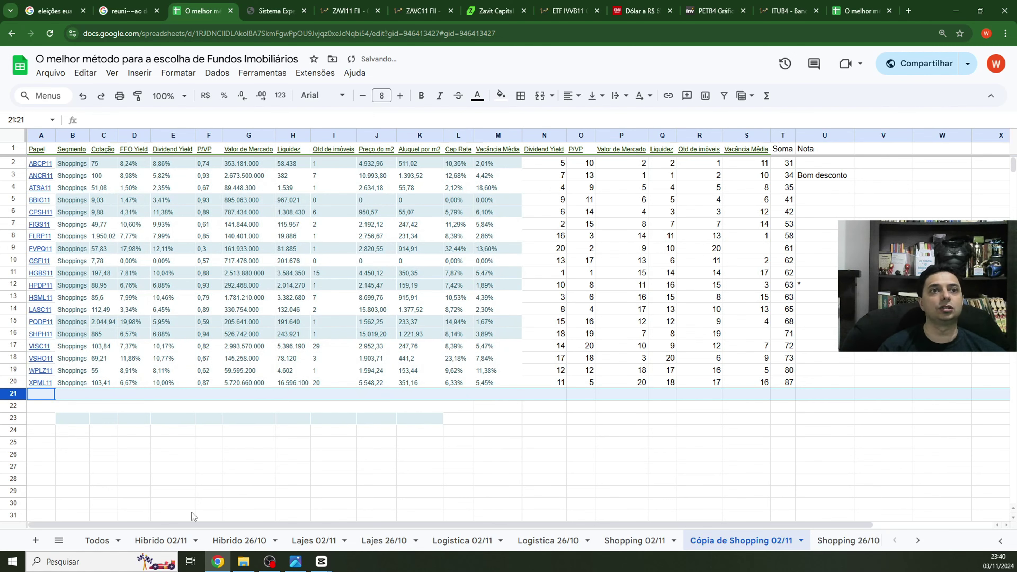
left_click(100, 544)
left_click(184, 247)
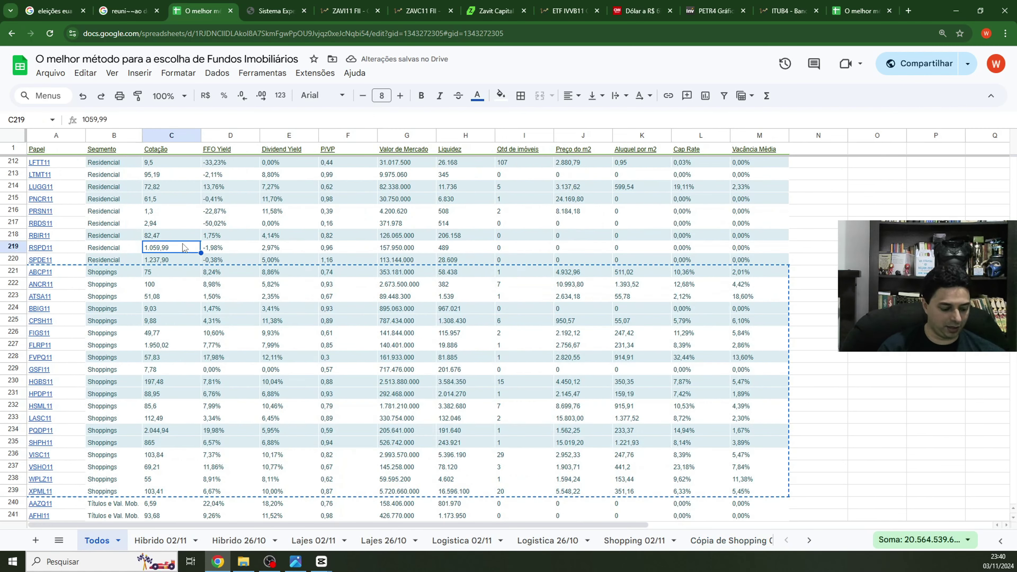
key("ctrl+f")
type("mall")
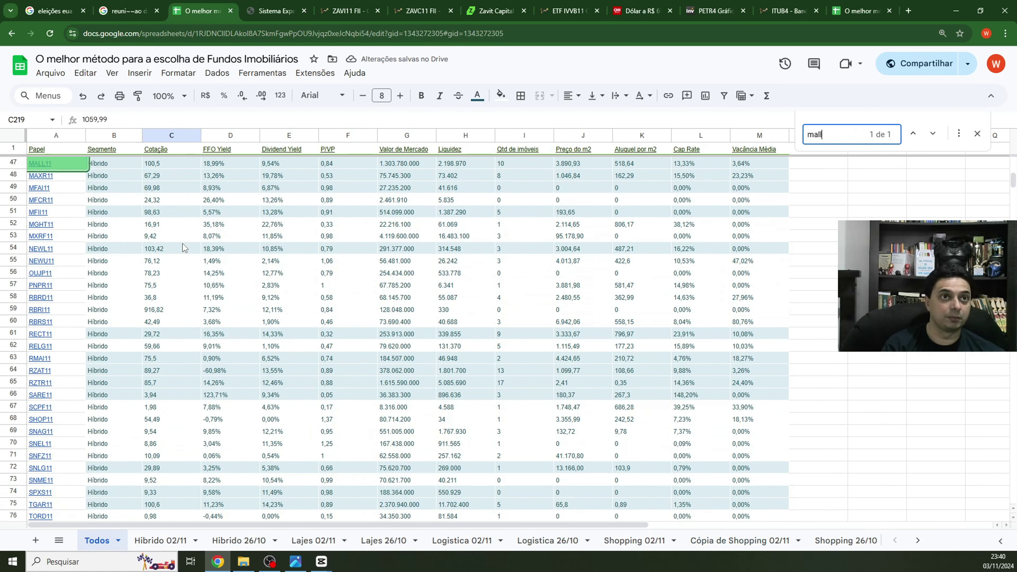
left_click(13, 162)
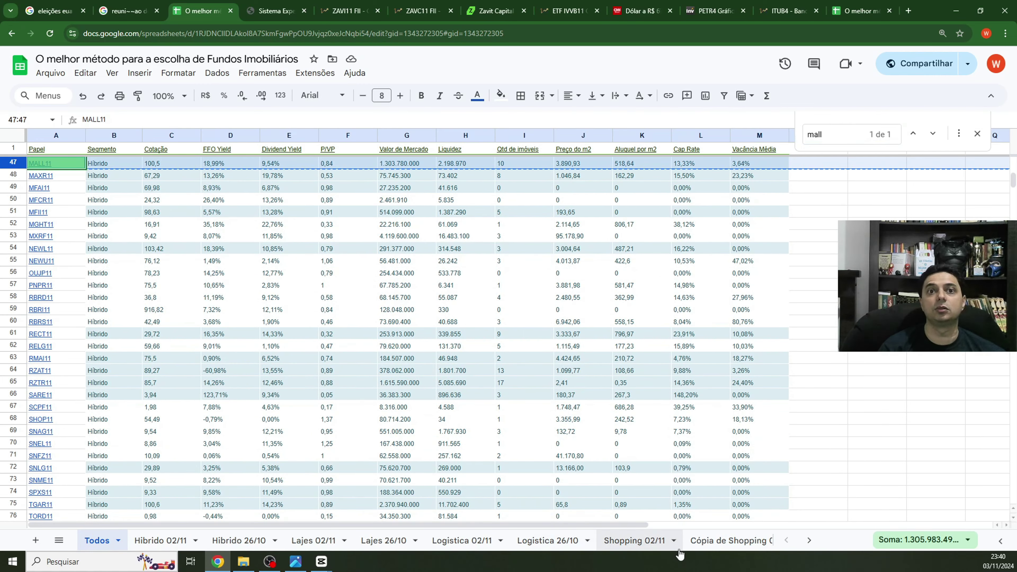
left_click(729, 540)
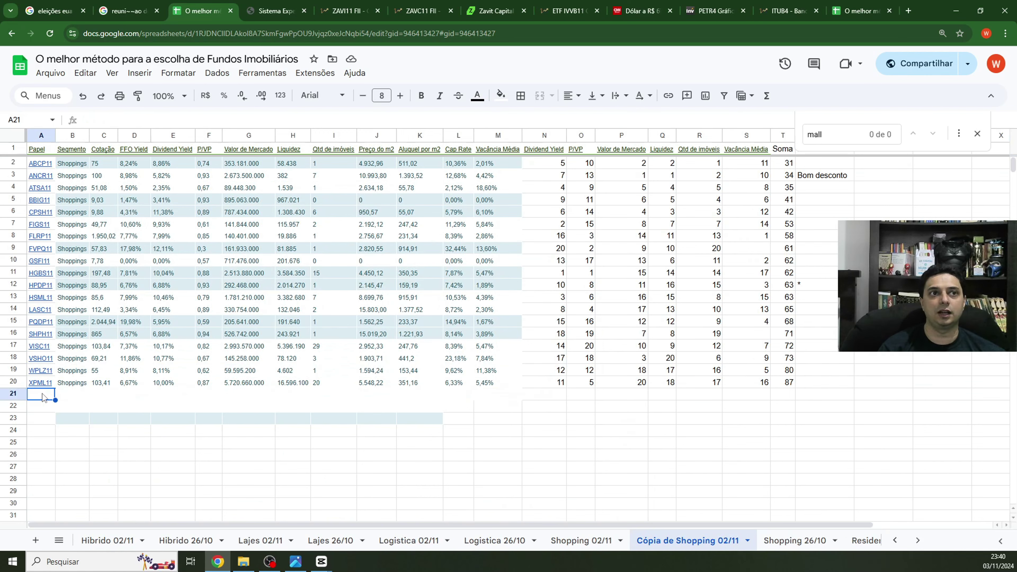
type("MALL11\tHíbrido\t100,5\t18,99%\t9,54%\t0,84\t1.303.780.000\t2.198.970\t10\t3.890,93\t518,64\t13,33%\t3,64%")
left_click(342, 436)
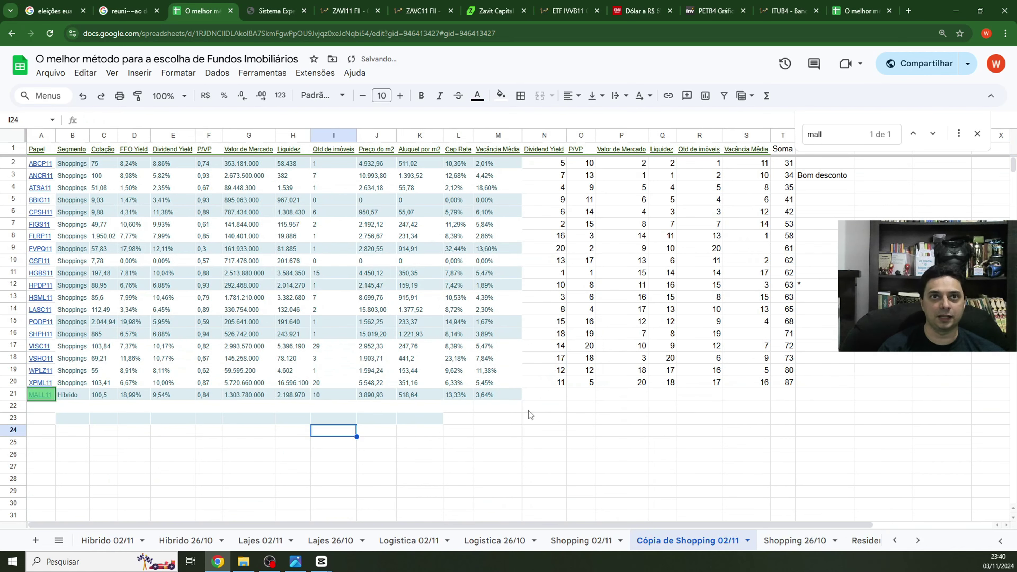
Sort the Shopping 02/11 copy by the Dividend Yield values in column E from Z to A.
left_click(559, 389)
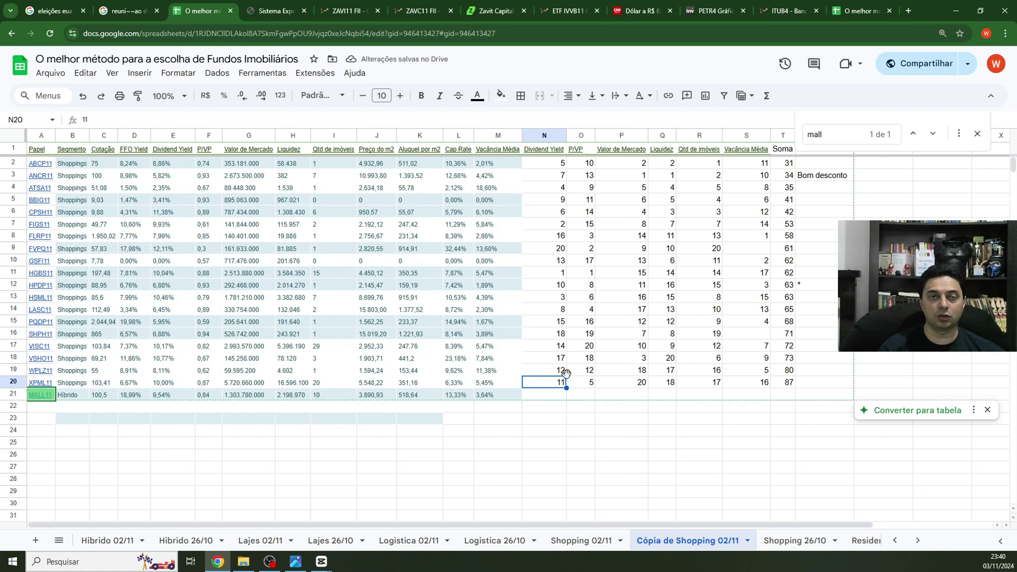
left_click(555, 420)
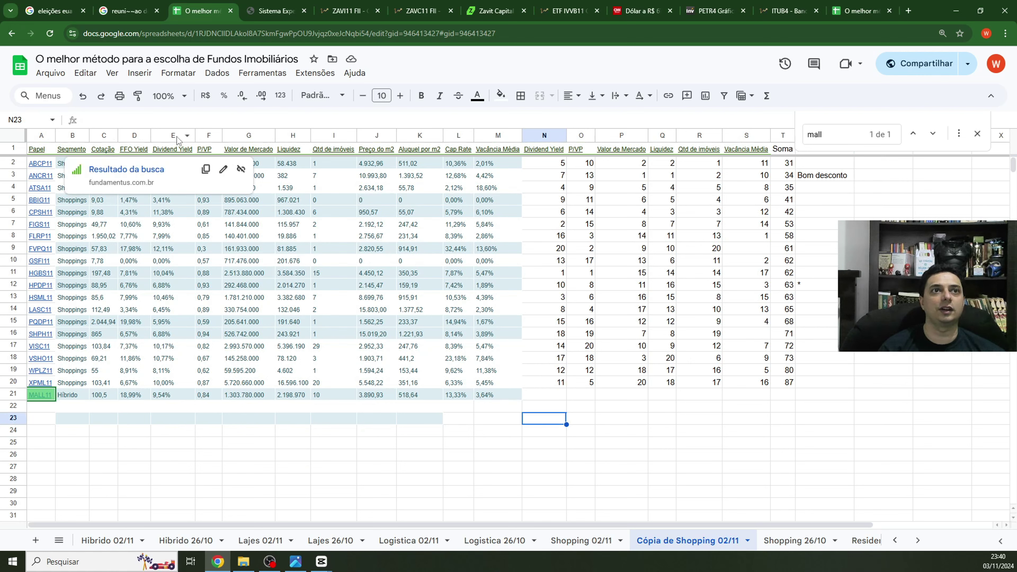
left_click(187, 135)
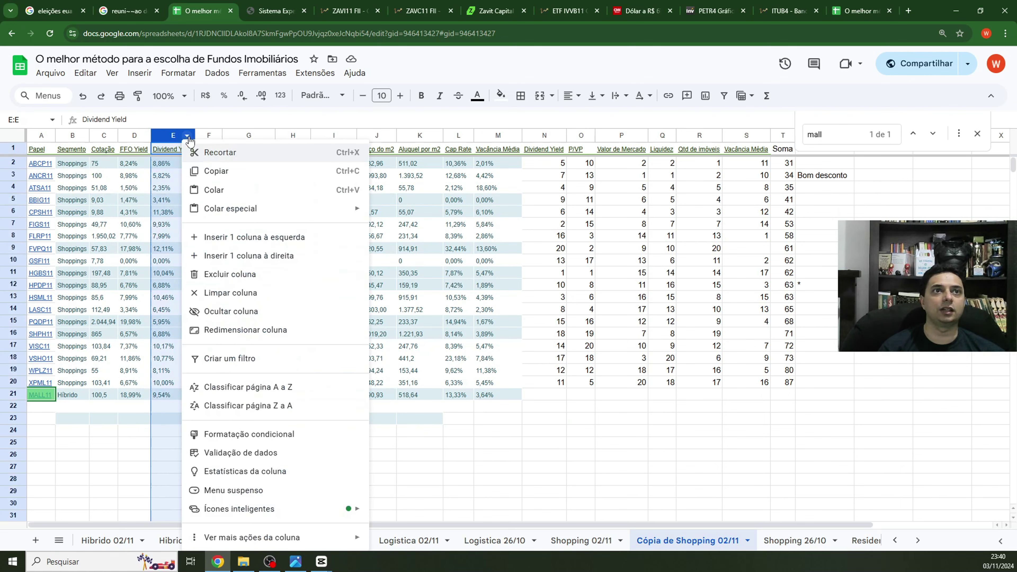
left_click(261, 406)
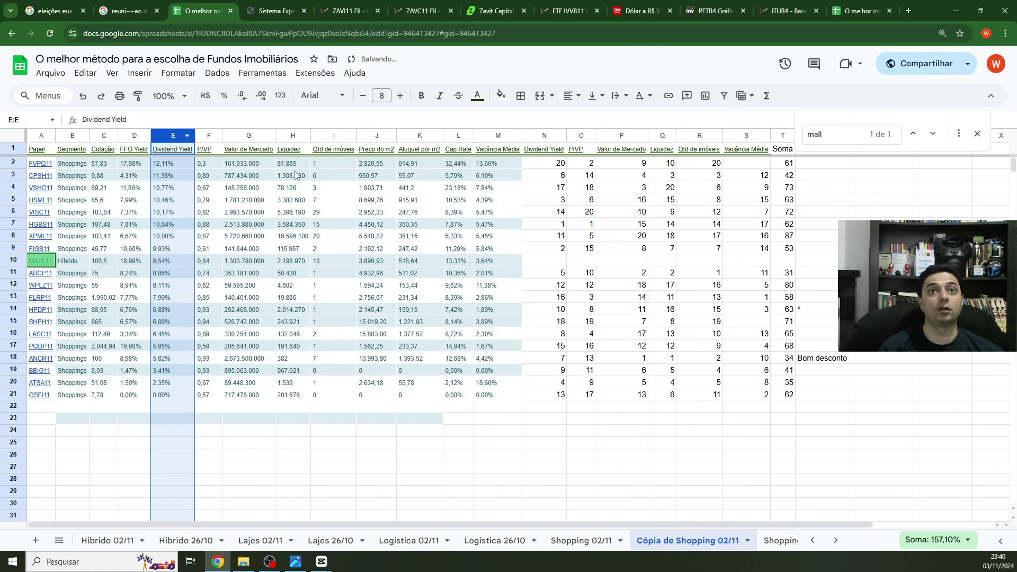
Enter ranks 1, 2 and 3 from N2 in the Dividend Yield ranking column and fill the series down to 20 in N21.
left_click(557, 164)
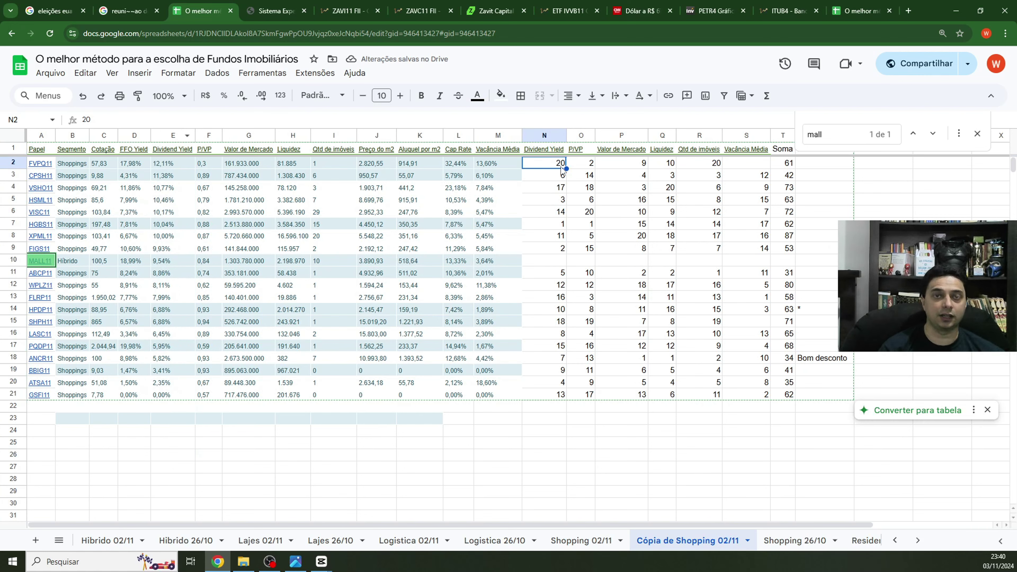
type("1")
key("Return")
type("2")
key("Return")
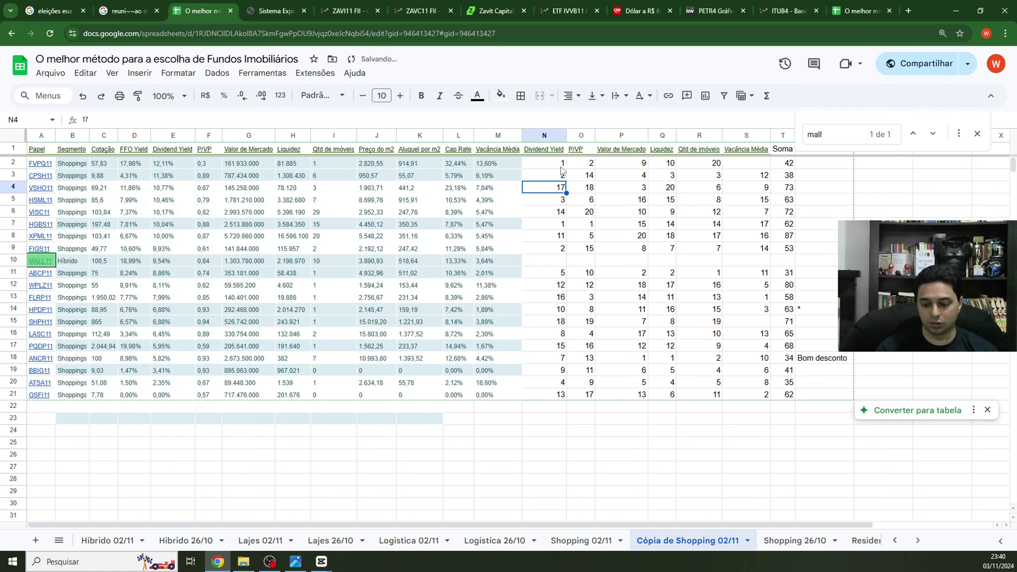
type("3")
key("Return")
left_click(561, 168)
key("shift+Down")
key("shift+Down")
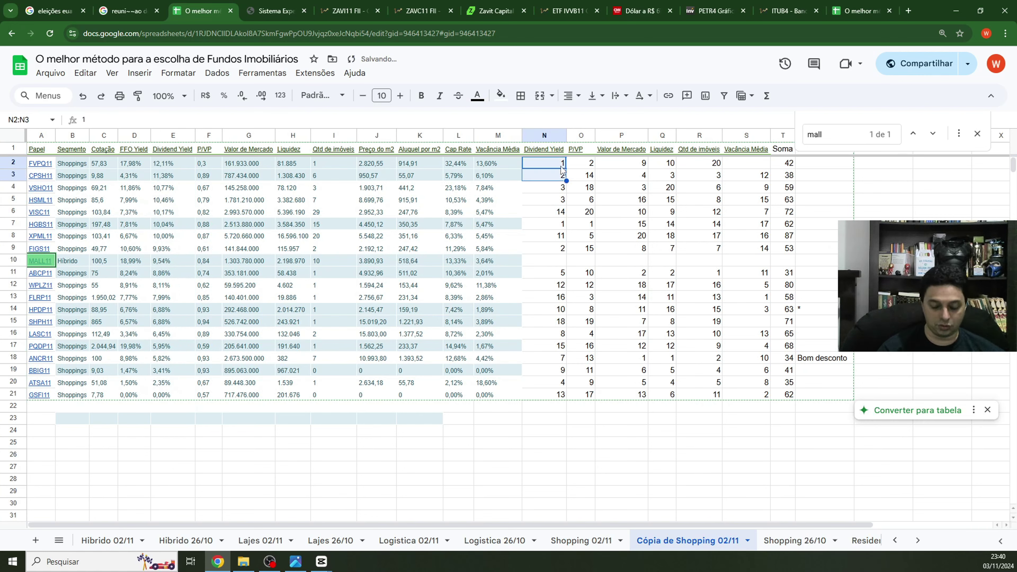
left_click_drag(566, 192, 561, 399)
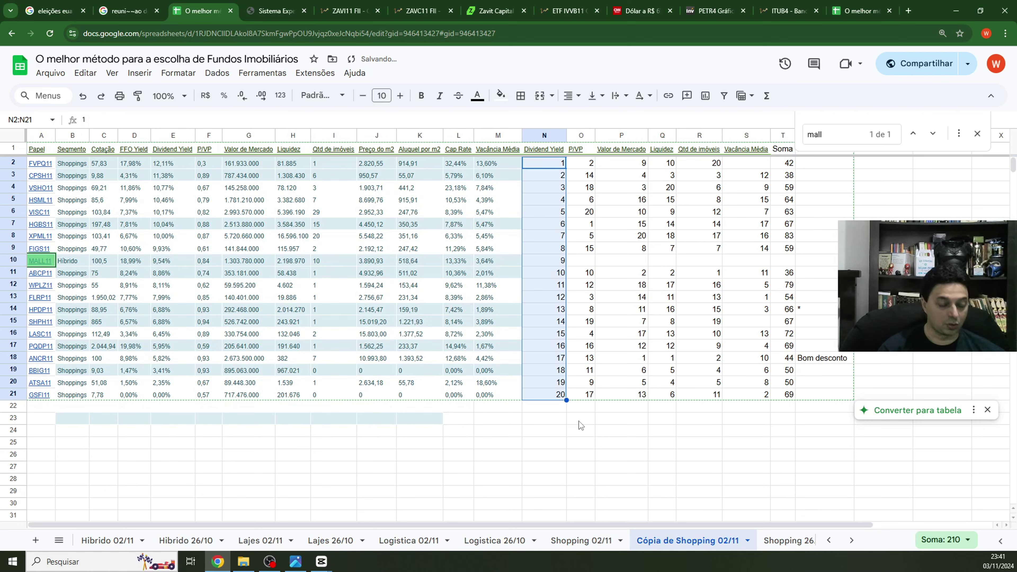
Copy the ranks in N2:N21, sort the sheet by P/VP from A to Z, and paste them into the P/VP ranking column from O2.
key("ctrl+c")
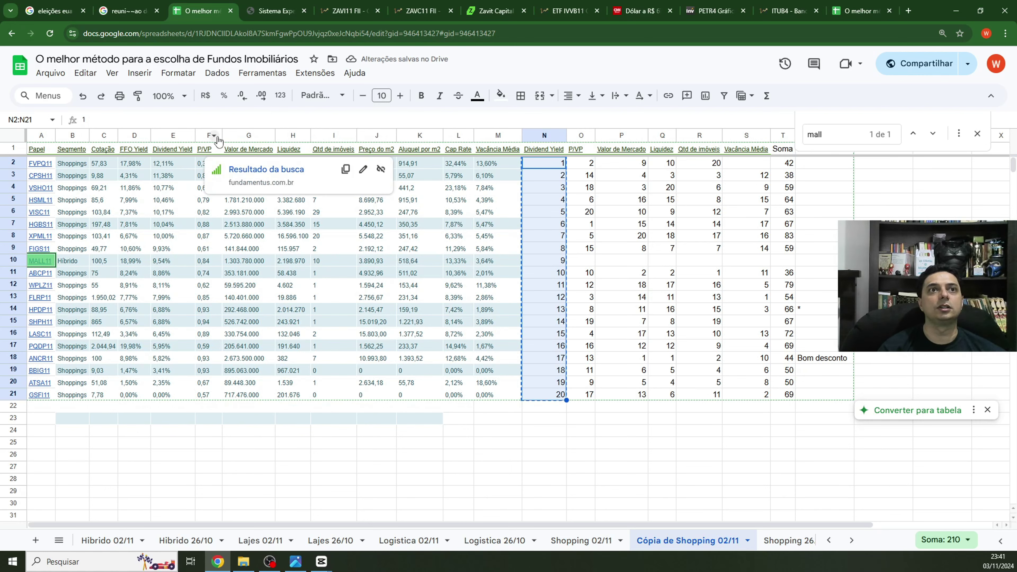
left_click(215, 137)
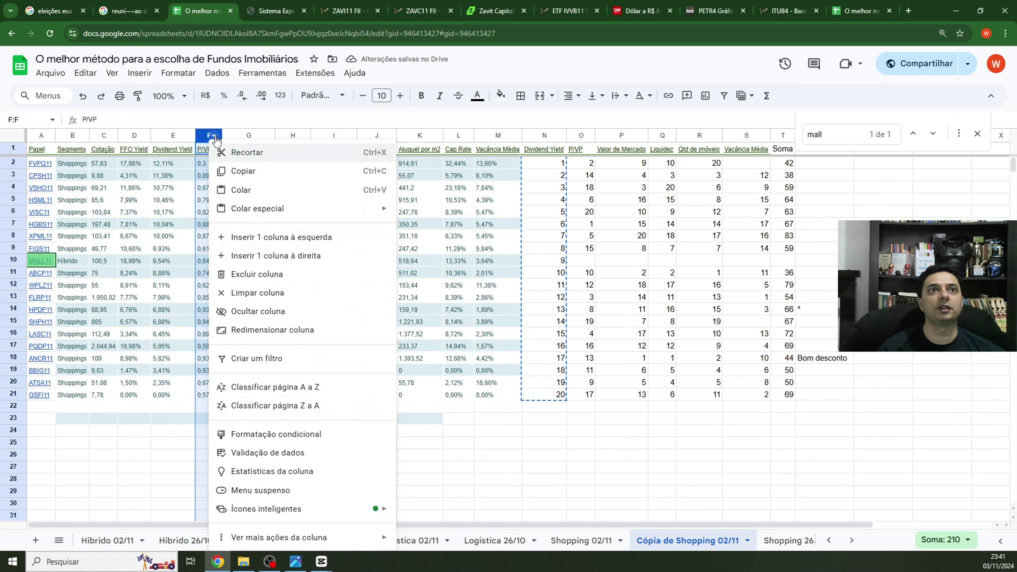
left_click(314, 387)
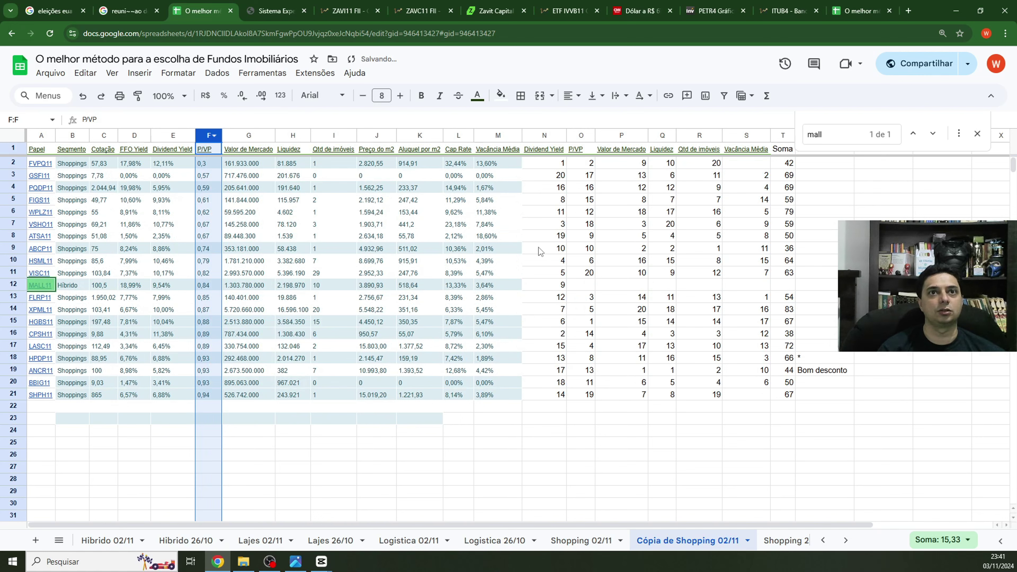
left_click(593, 166)
key("ctrl+v")
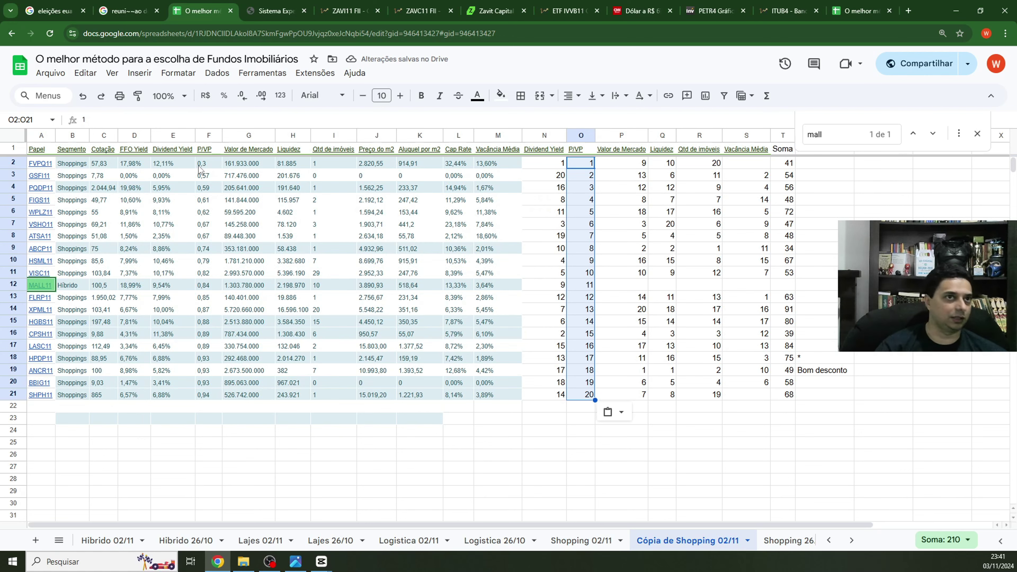
Sort the sheet by Valor de Mercado from Z to A and paste the ranks 1 to 20 into its ranking column from P2.
left_click(267, 137)
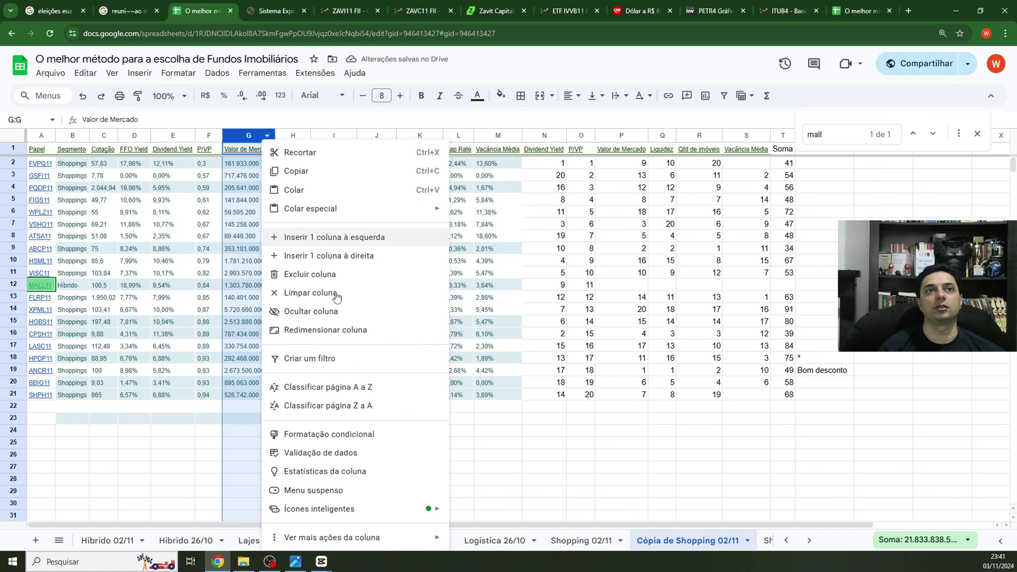
left_click(349, 406)
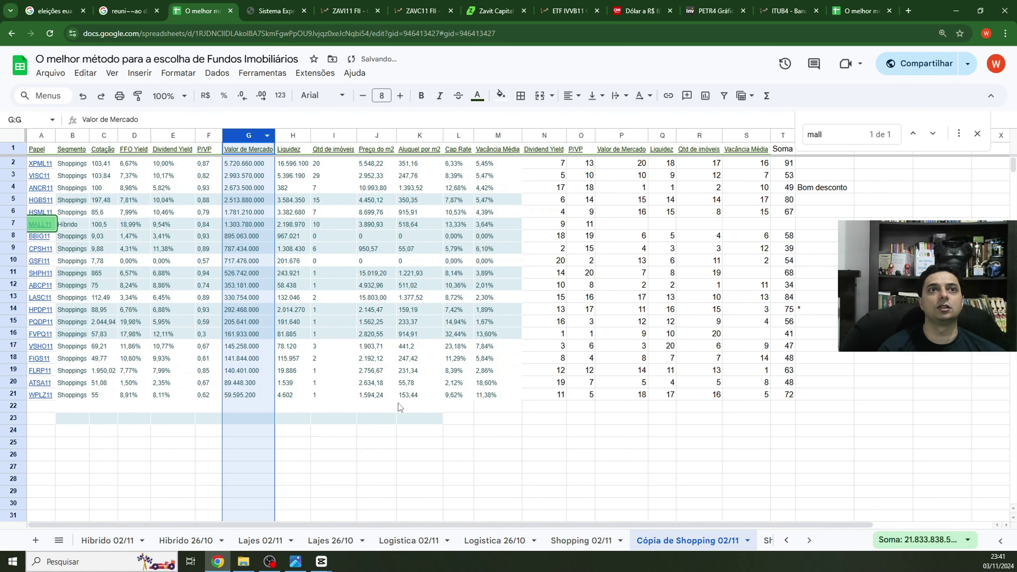
left_click(629, 165)
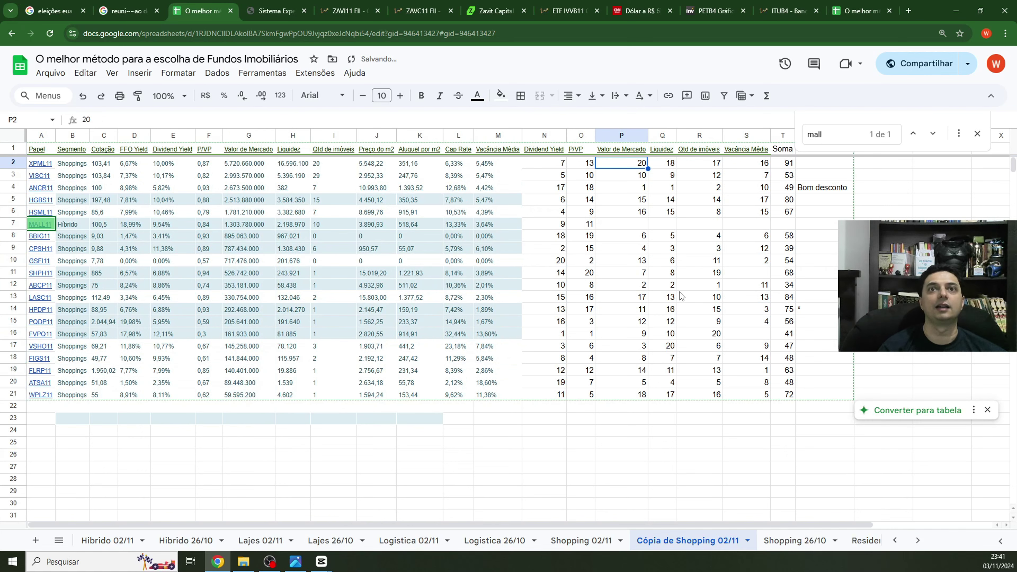
key("ctrl+v")
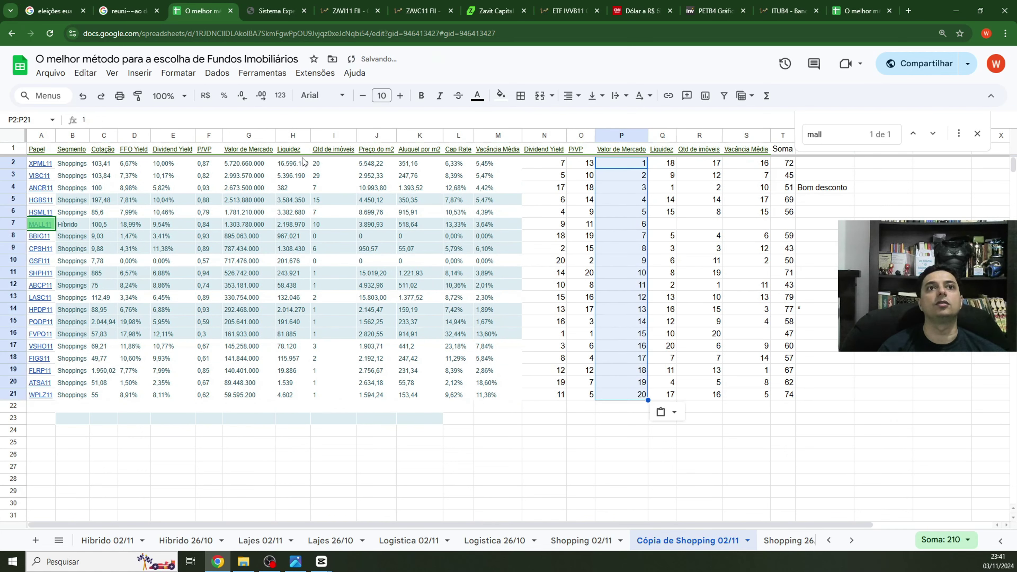
Sort the sheet by Liquidez from Z to A and paste the ranks 1 to 20 into its ranking column from Q2.
left_click(304, 137)
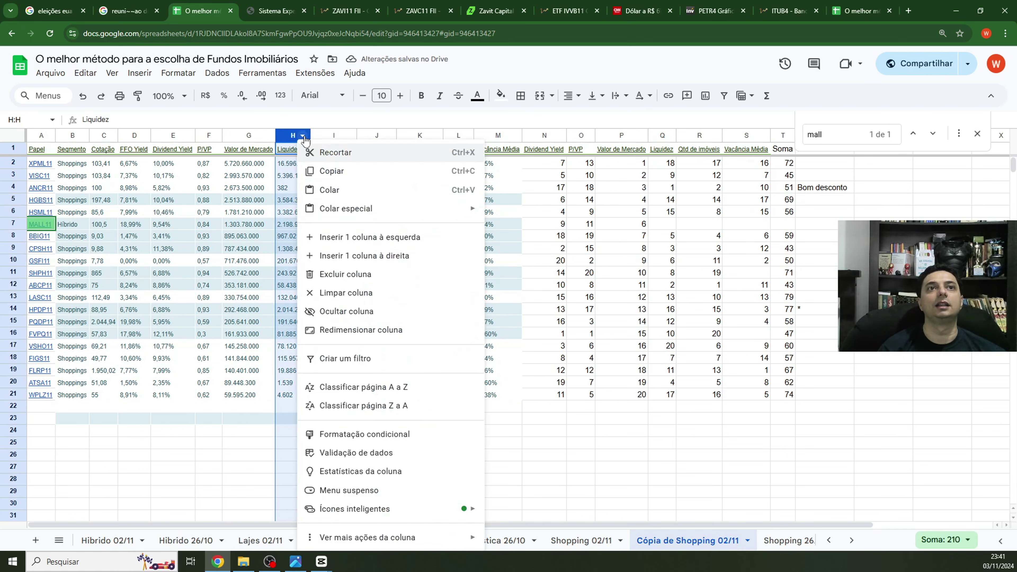
left_click(397, 406)
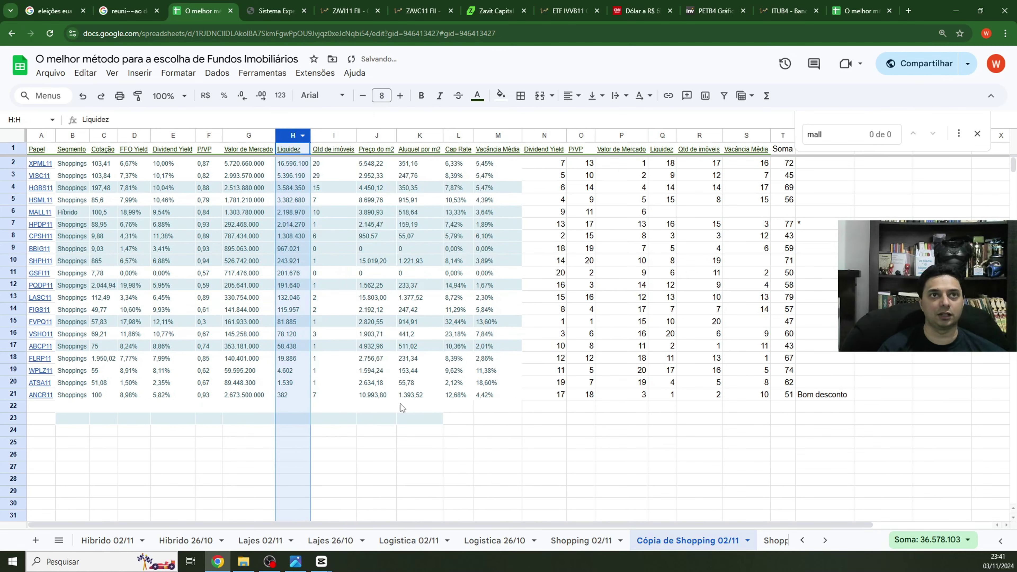
left_click(669, 165)
key("ctrl+v")
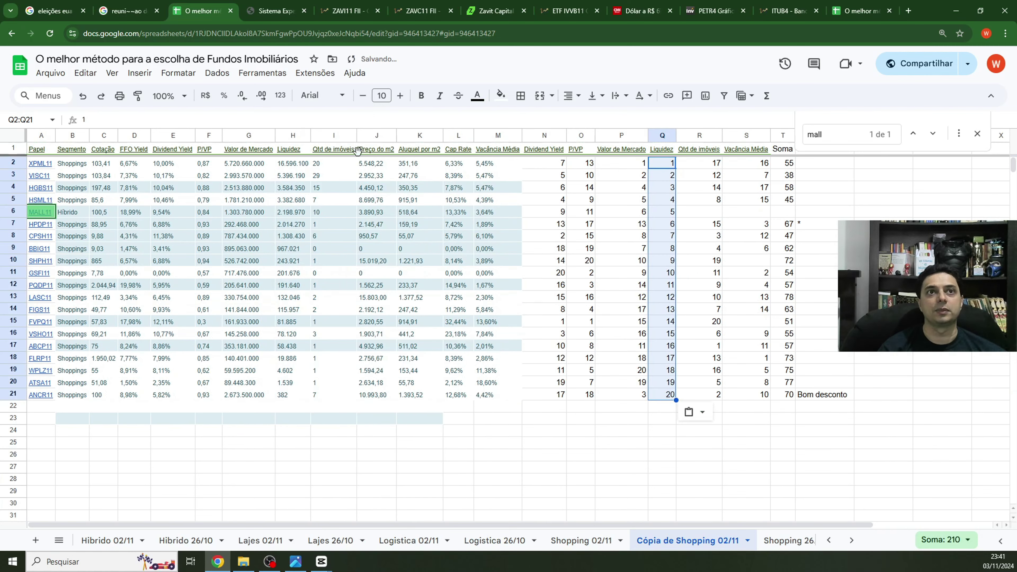
Sort the sheet by Qtd de imóveis from Z to A and paste the ranks 1 to 20 into its ranking column from R2.
left_click(349, 135)
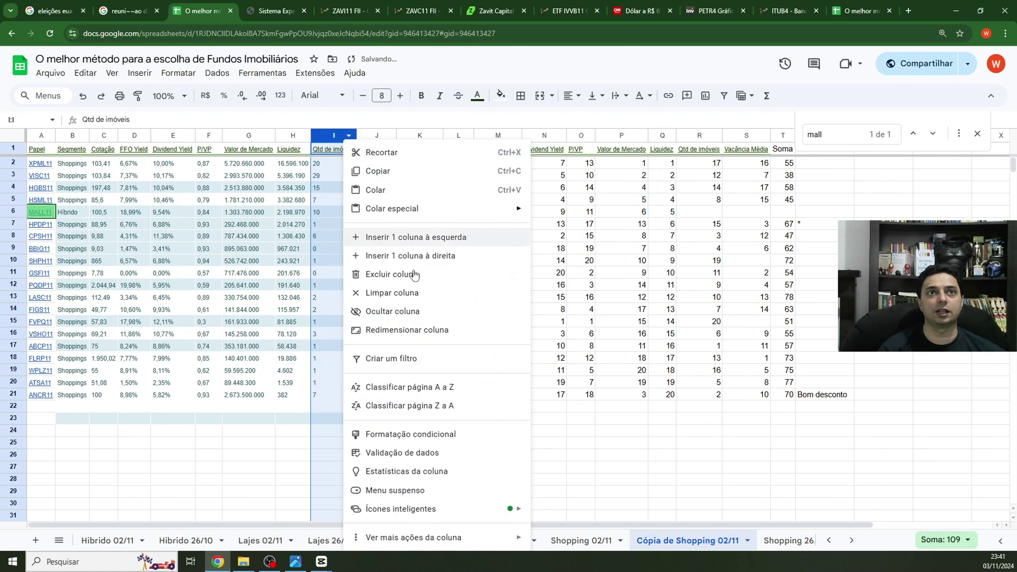
left_click(425, 406)
left_click(707, 163)
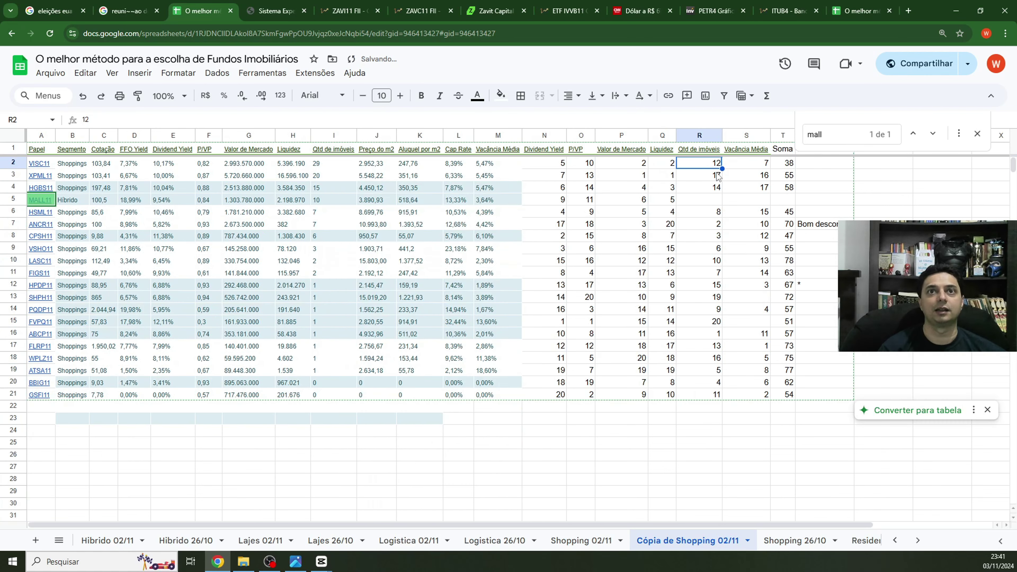
key("ctrl+v")
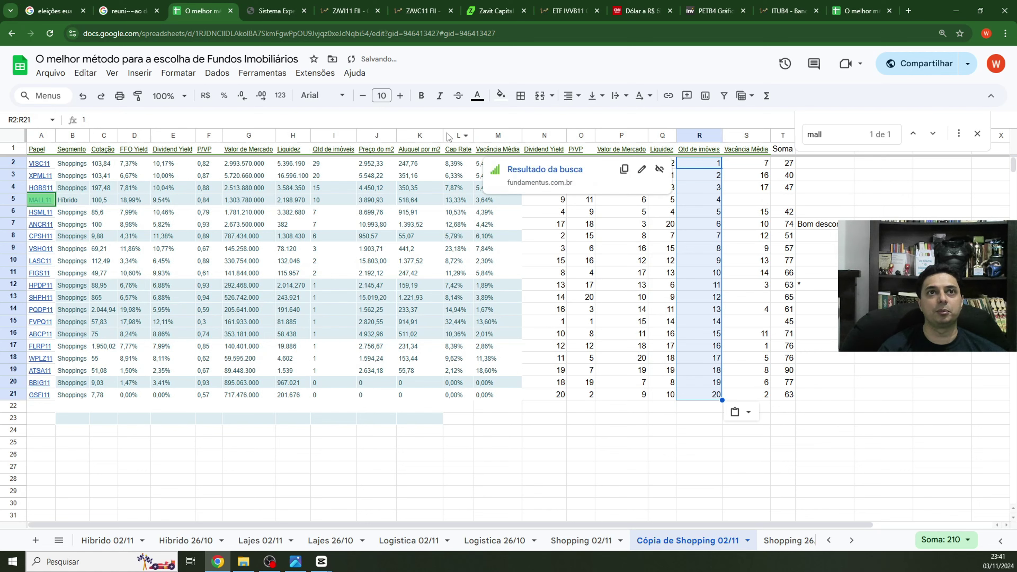
Sort the sheet by Vacância Média from A to Z and clear the old Vacância Média ranks in S2:S21.
left_click(514, 136)
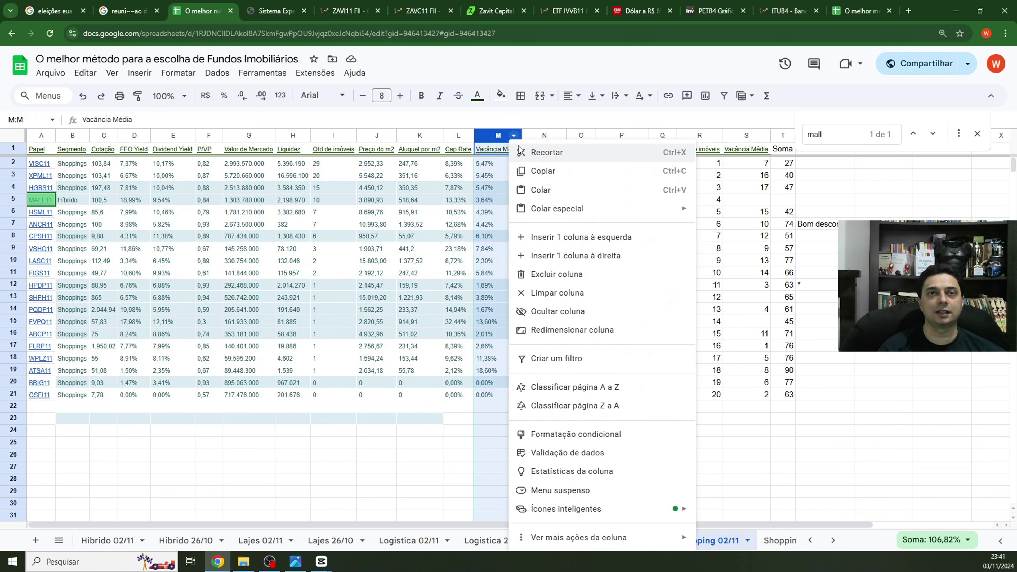
left_click(572, 386)
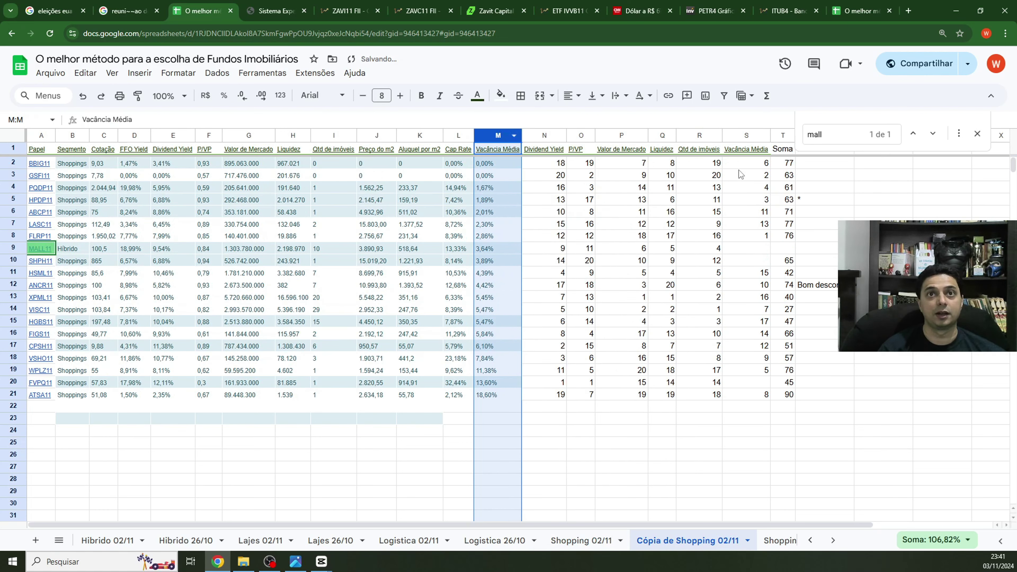
left_click(700, 163)
left_click(754, 165)
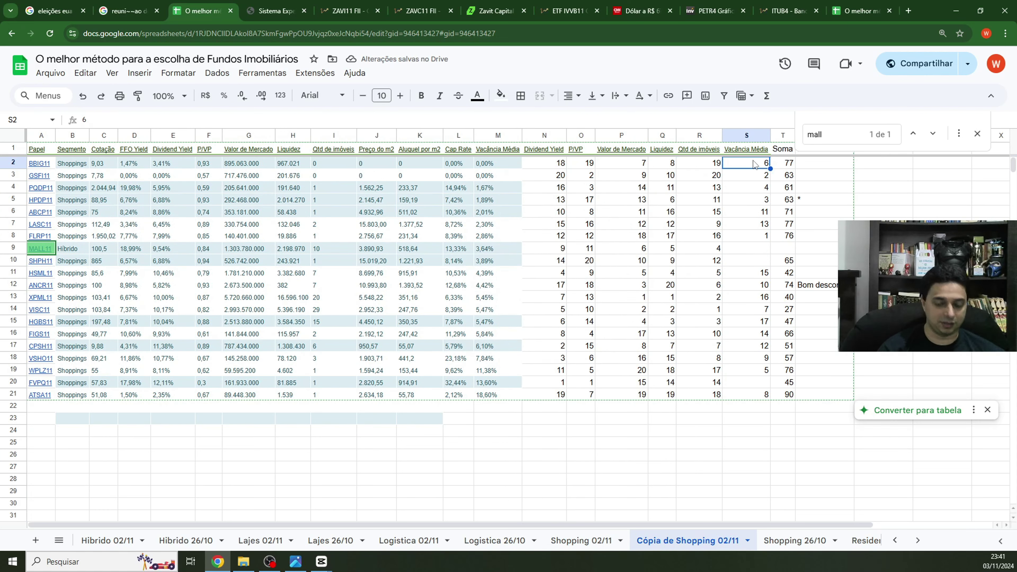
key("shift+Down")
key("shift+Down")
key("shift+Down")
key("shift+Down")
key("shift+Down")
key("shift+Down")
key("shift+Down")
key("shift+Down")
key("shift+Down")
key("shift+Down")
key("shift+Down")
key("shift+Down")
key("shift+Down")
key("shift+Down")
key("shift+Down")
key("shift+Down")
key("shift+Down")
key("shift+Down")
key("shift+Down")
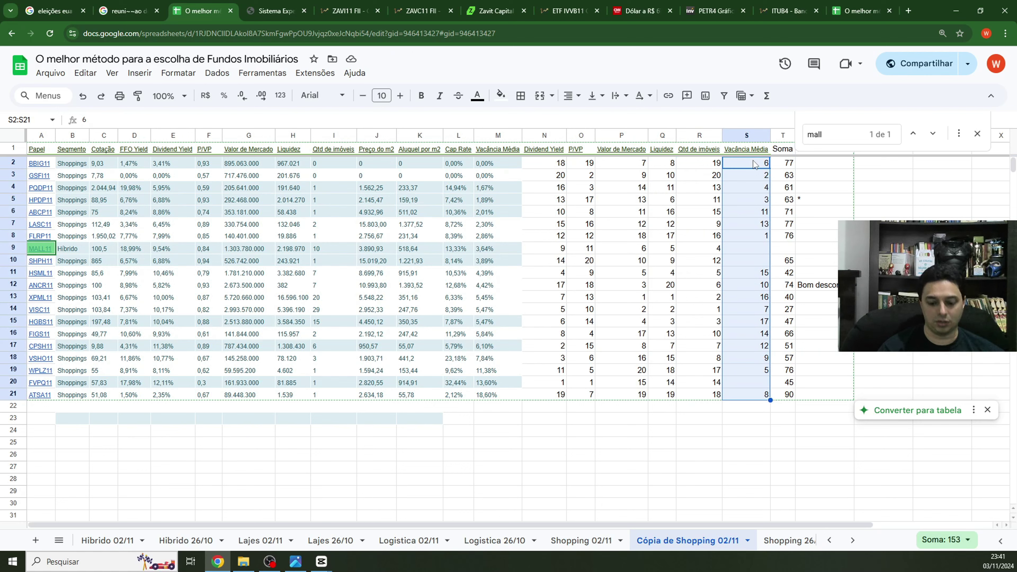
key("Delete")
left_click(500, 161)
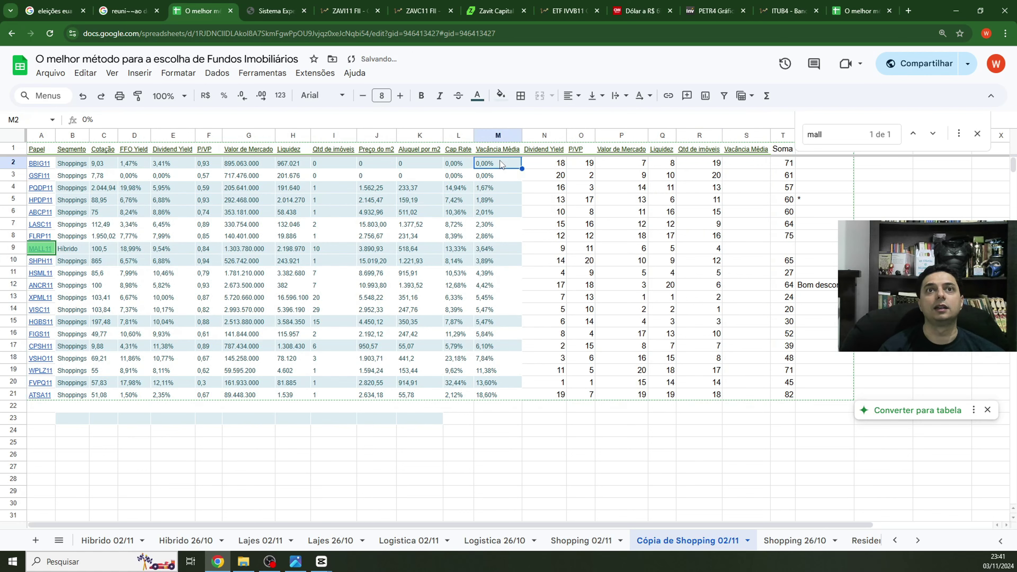
key("Down")
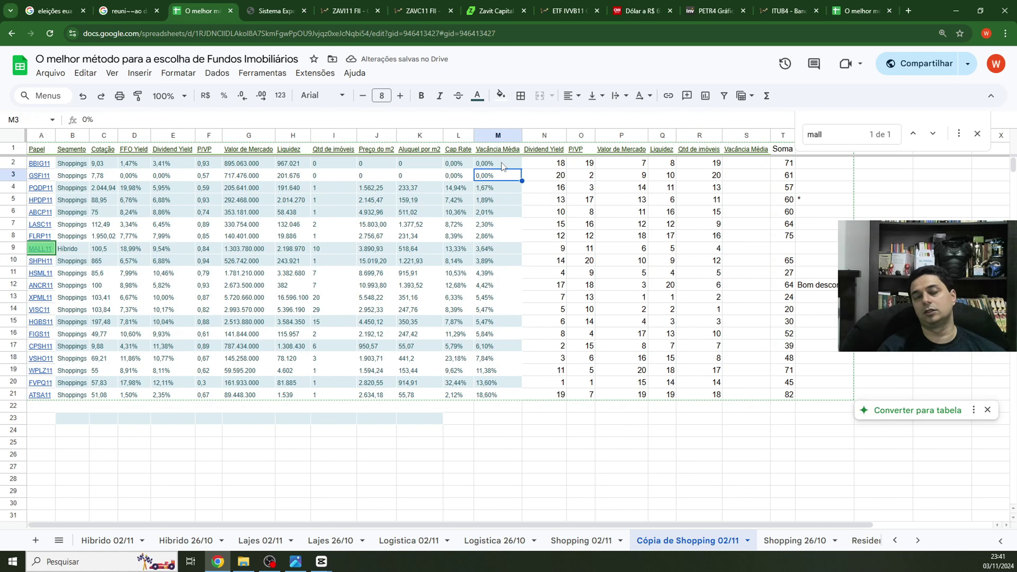
Paste the copied ranks into the Vacância Média ranking column starting at S4, beside the PQDP11 fund.
key("Down")
key("Right")
key("Right")
key("Right")
key("Right")
key("Right")
key("Right")
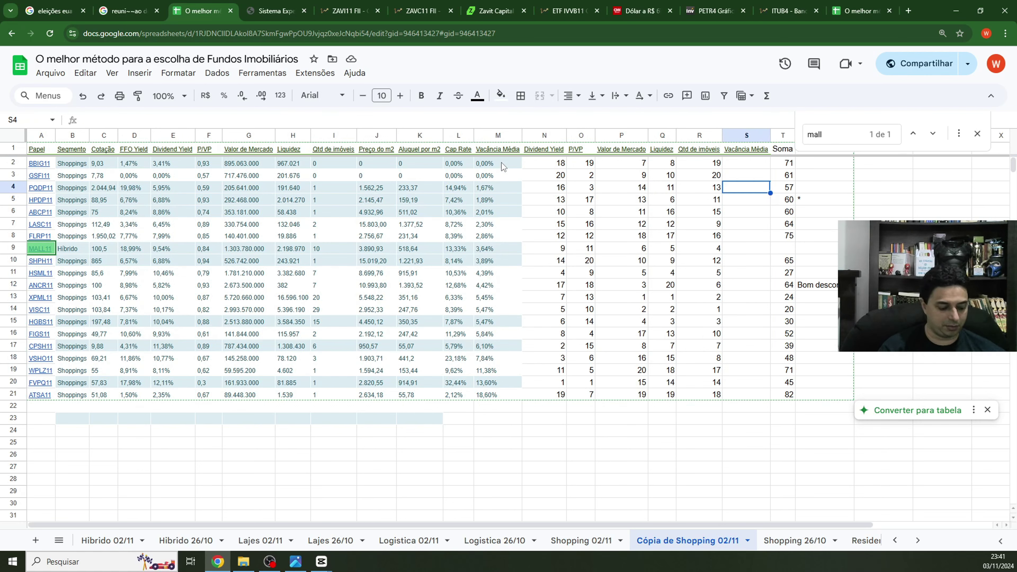
key("ctrl+v")
Clear the surplus ranks 19 and 20 from S22:S23, below the last fund in the Vacância Média ranking column.
key("Down")
key("Down")
key("Down")
key("Down")
key("Down")
key("Down")
key("Down")
key("Down")
key("Down")
key("Down")
key("Down")
key("Down")
key("Down")
key("Down")
key("Down")
key("Down")
key("Down")
key("Down")
key("shift+Down")
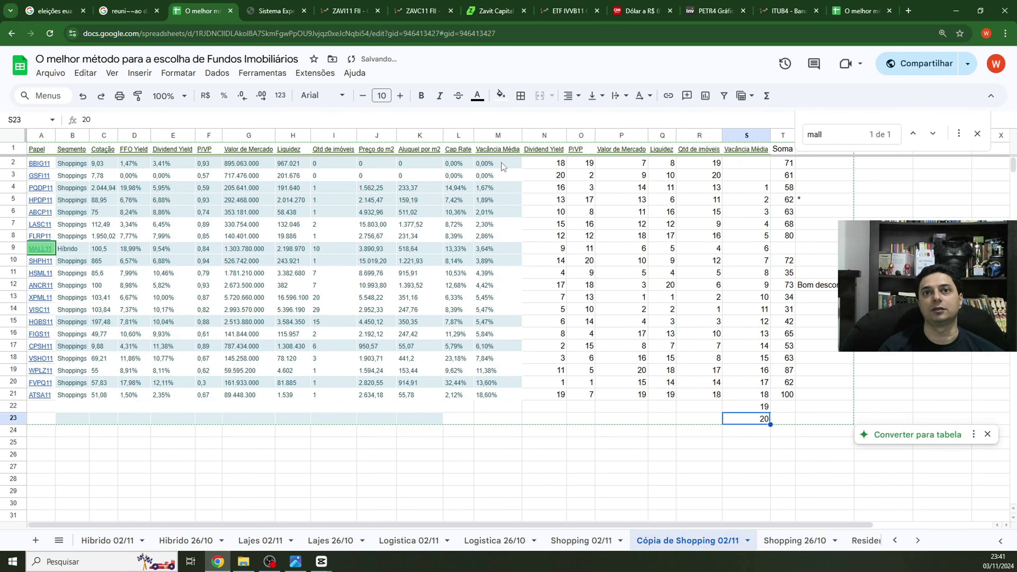
key("Delete")
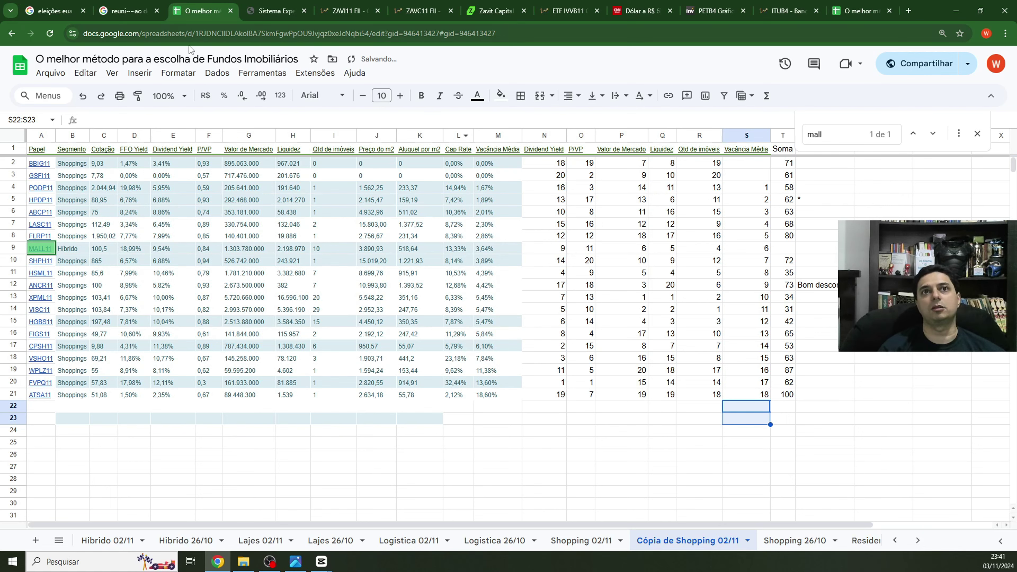
Sort the sheet by Soma from A to Z and extend the Soma formula from T20 down to MALL11's row in T21.
left_click(788, 136)
left_click(896, 384)
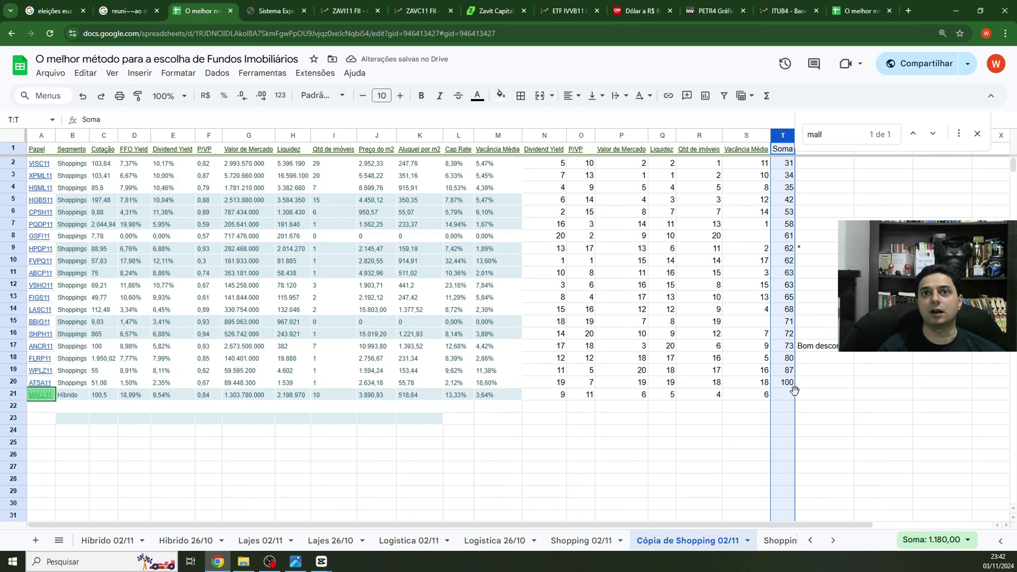
left_click(785, 385)
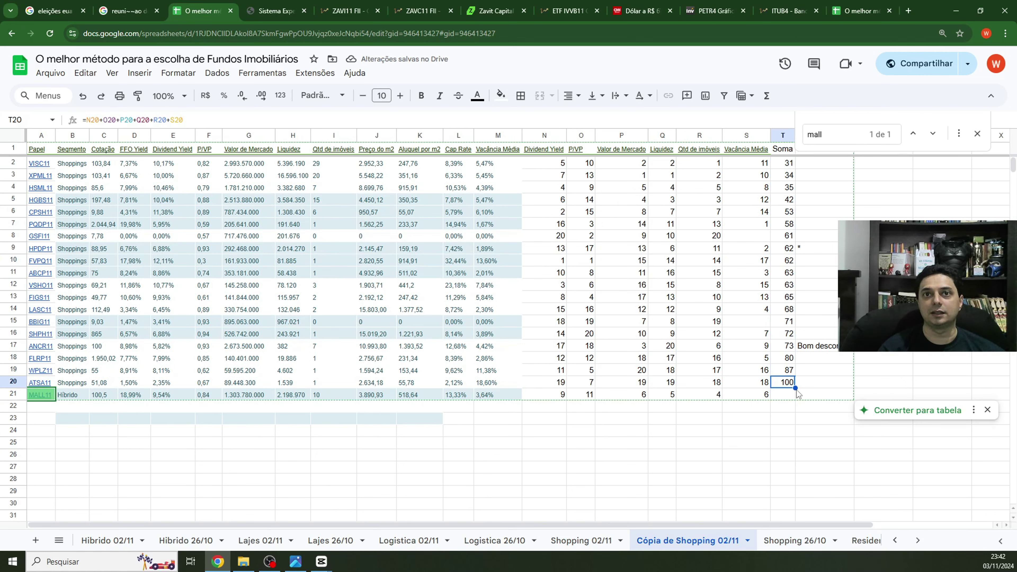
left_click_drag(795, 389, 797, 398)
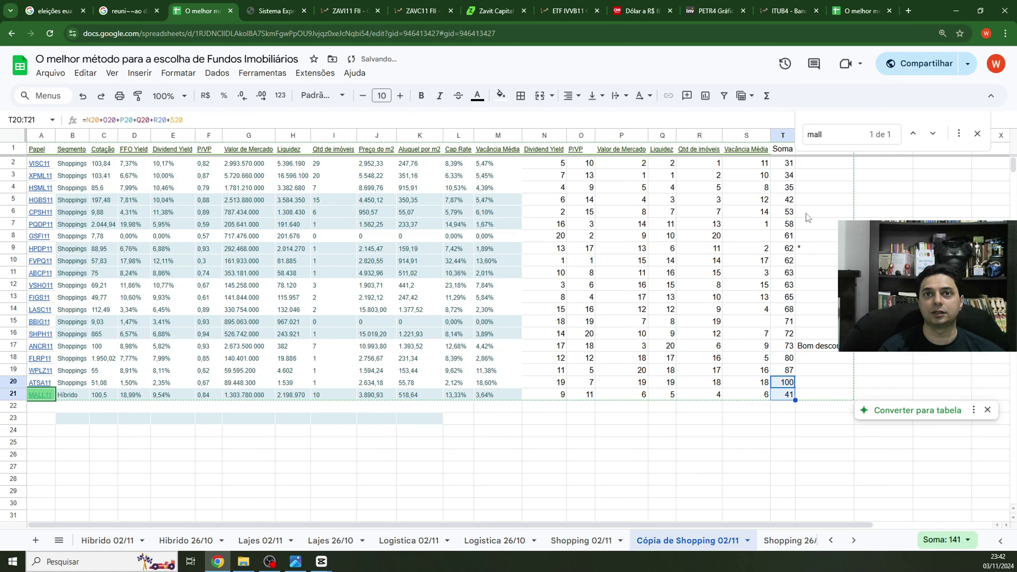
Sort the sheet by Soma from A to Z again so that MALL11 is ranked with the other funds.
right_click(783, 135)
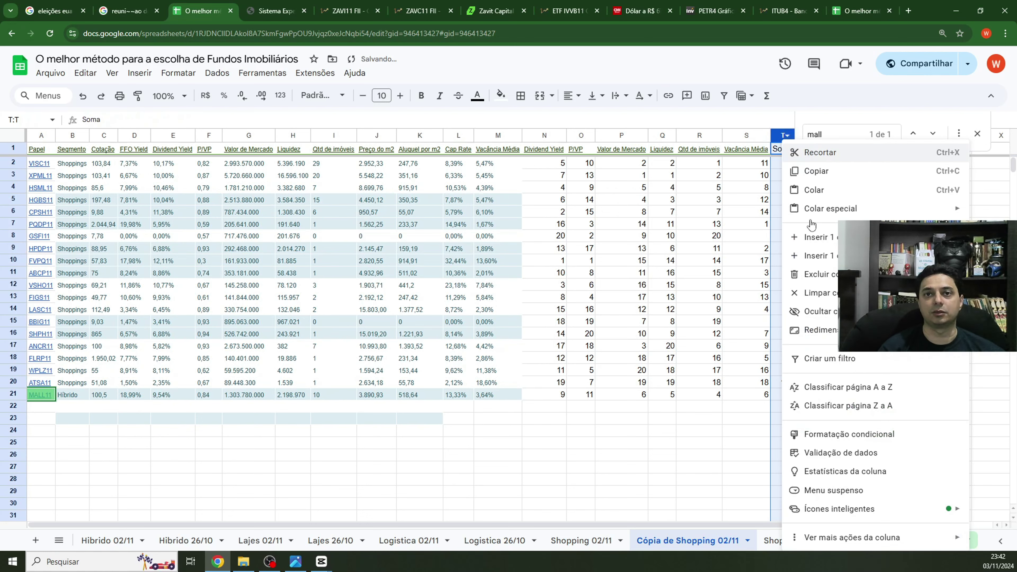
left_click(873, 392)
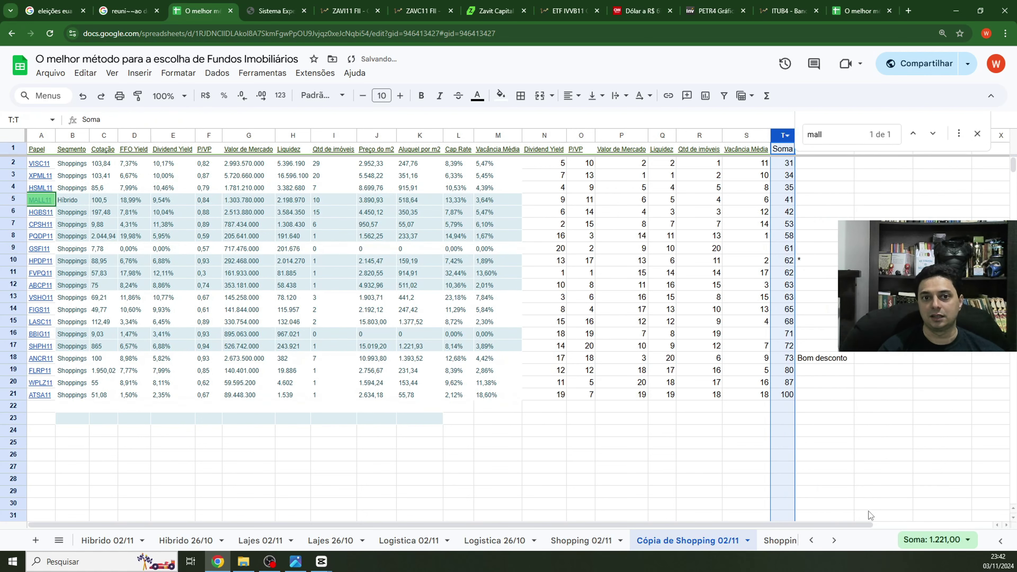
left_click(832, 466)
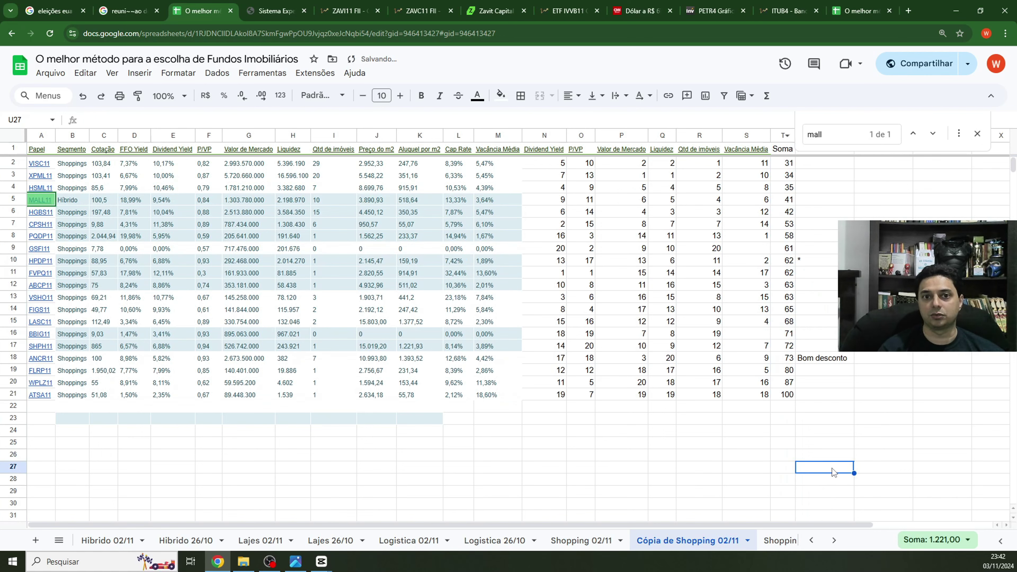
Examine the notes beside HPDP11 and ANCR11 and the leading funds in the ranking sorted by Soma.
left_click(825, 369)
left_click(825, 362)
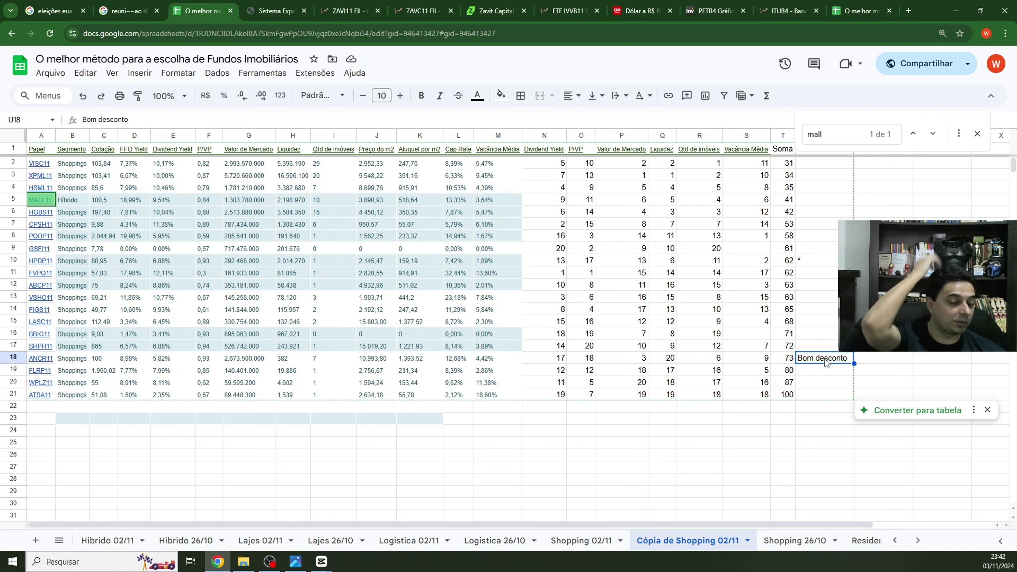
left_click(806, 259)
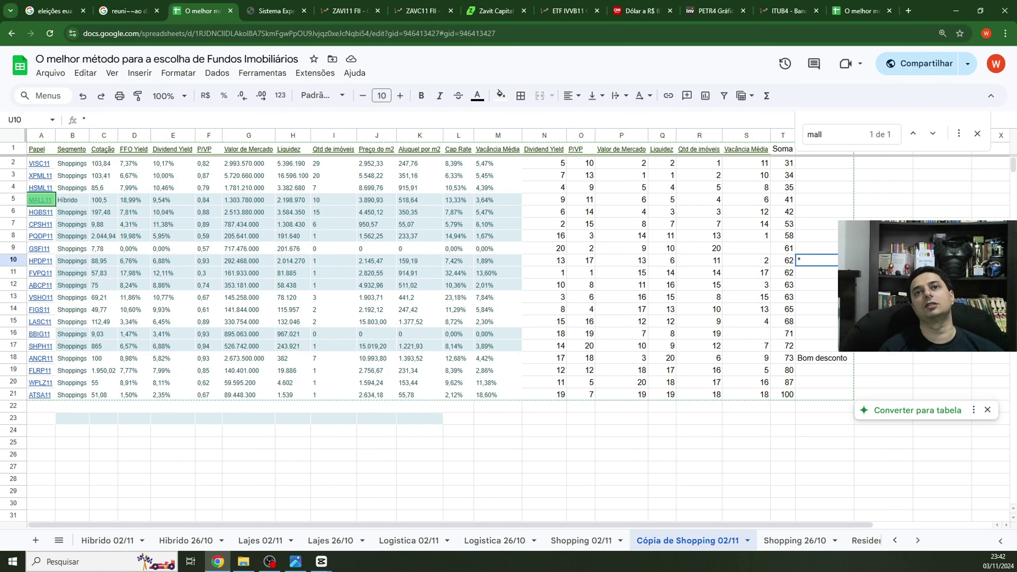
left_click(845, 358)
left_click(834, 261)
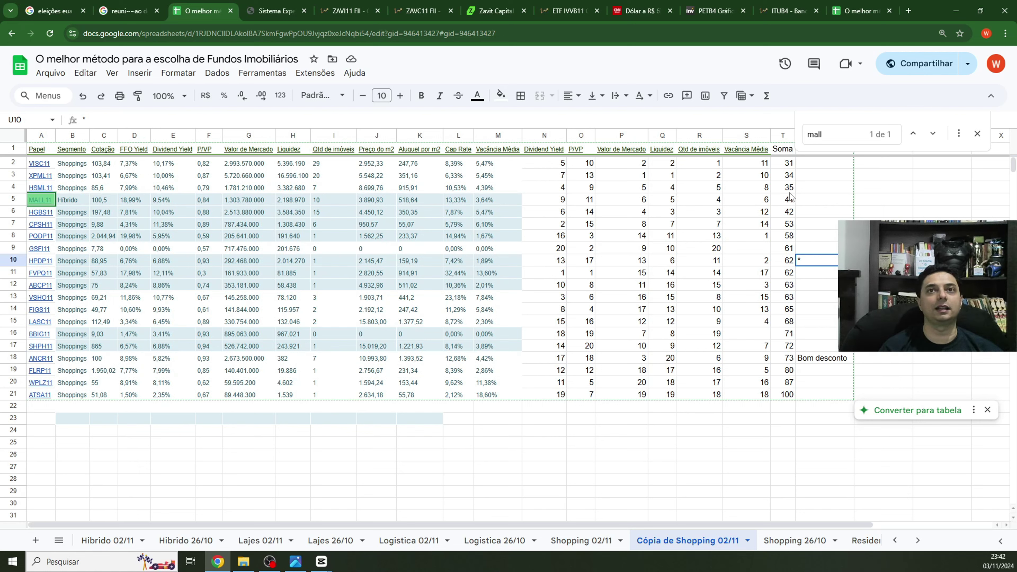
mouse_move(52, 172)
left_click(226, 167)
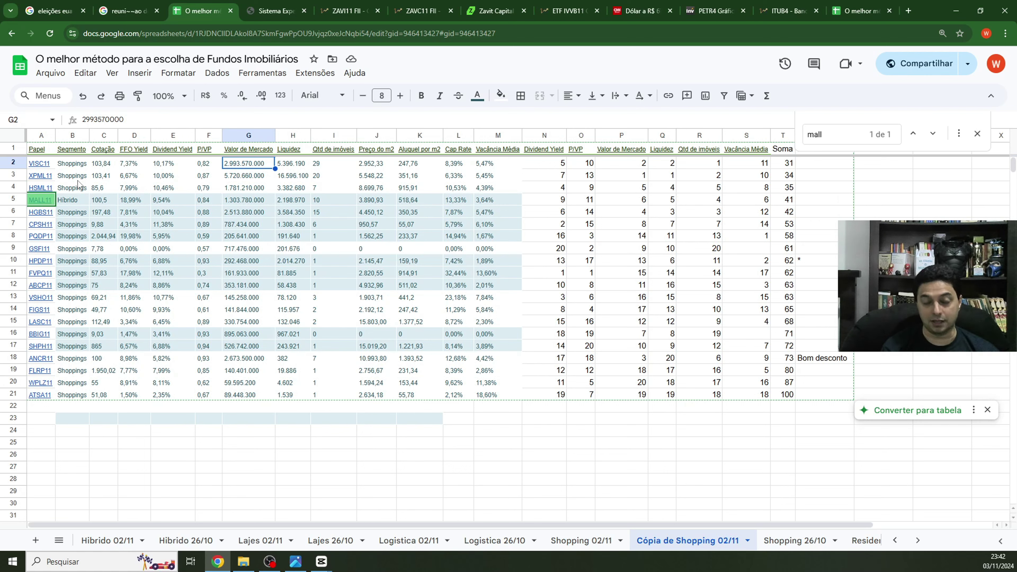
left_click(544, 442)
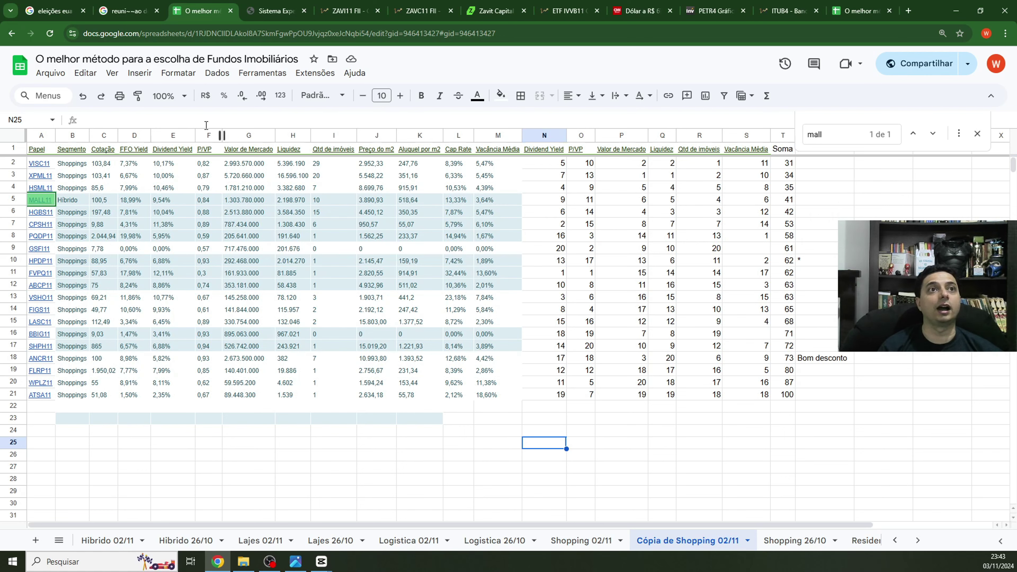
left_click(51, 73)
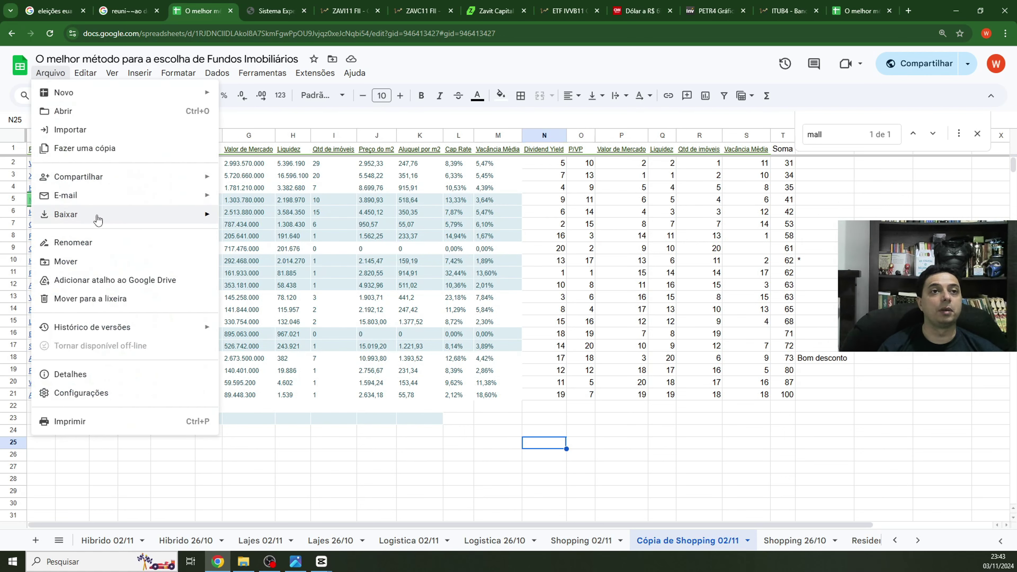
left_click(679, 443)
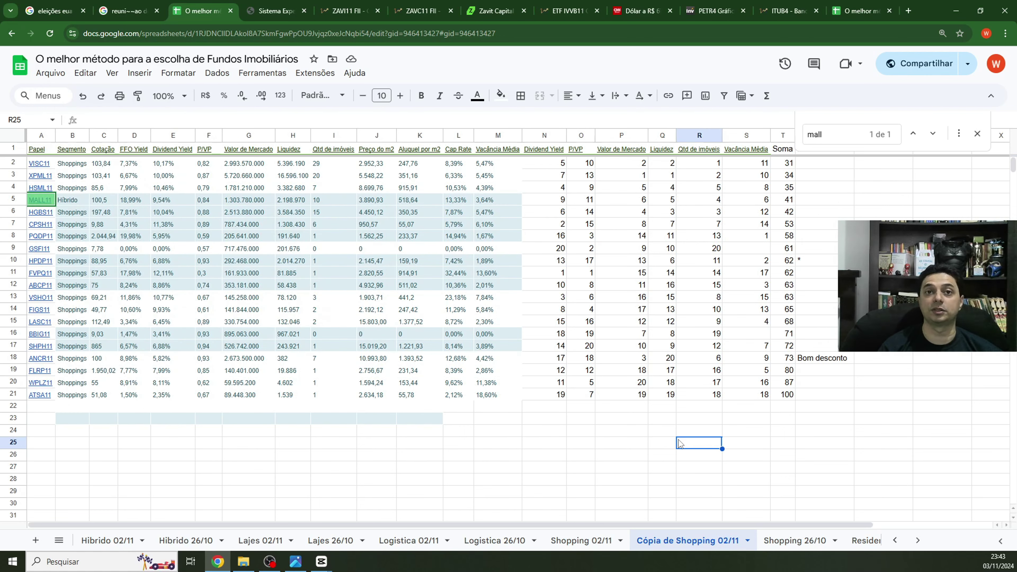